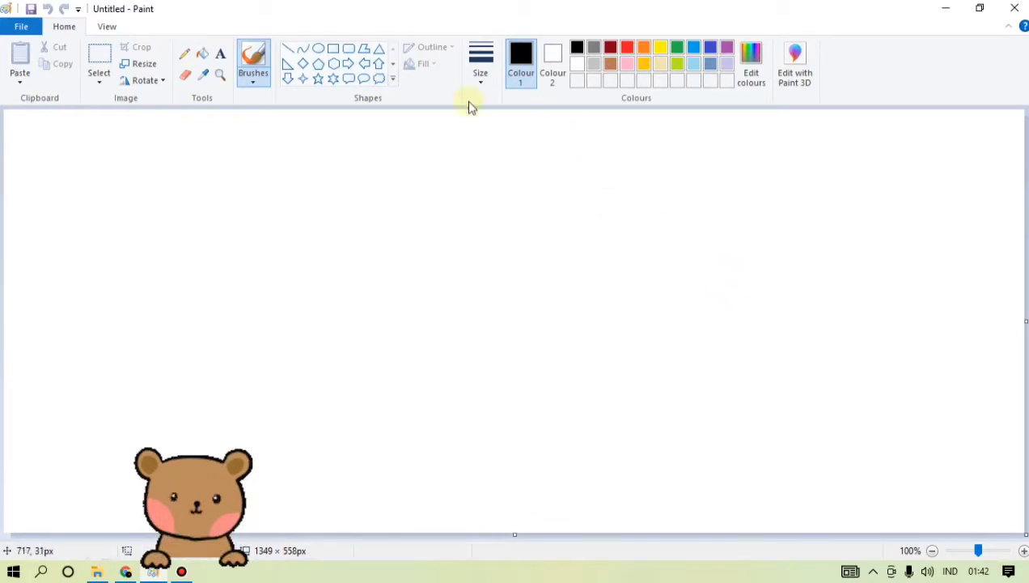
# Draw a tall black rectangle about 405 × 544 px in the middle of the canvas with the second-thinnest outline
pyautogui.click(333, 53)
pyautogui.click(483, 69)
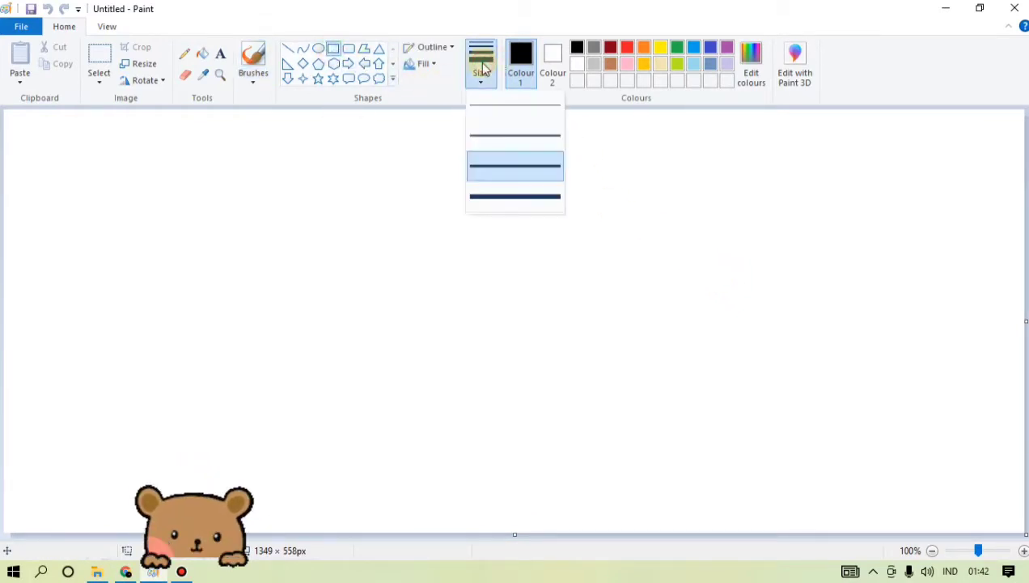
pyautogui.click(492, 134)
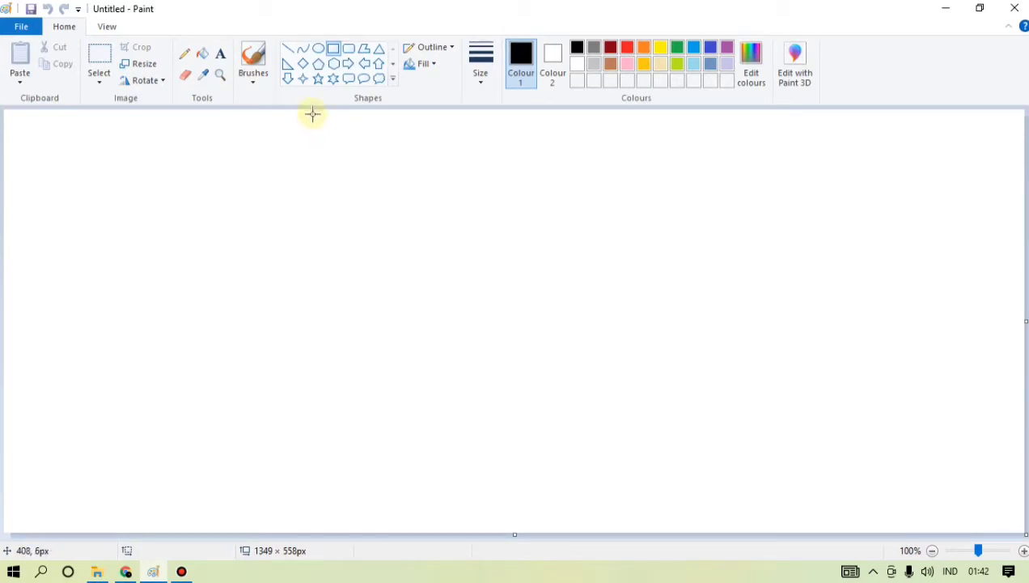
pyautogui.moveTo(313, 114); pyautogui.dragTo(619, 525)
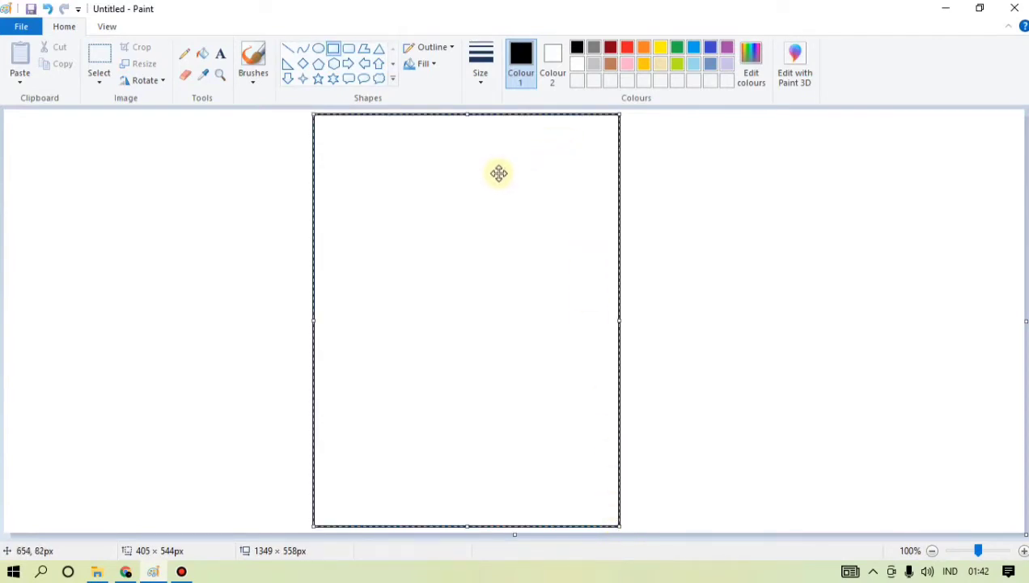
pyautogui.click(758, 271)
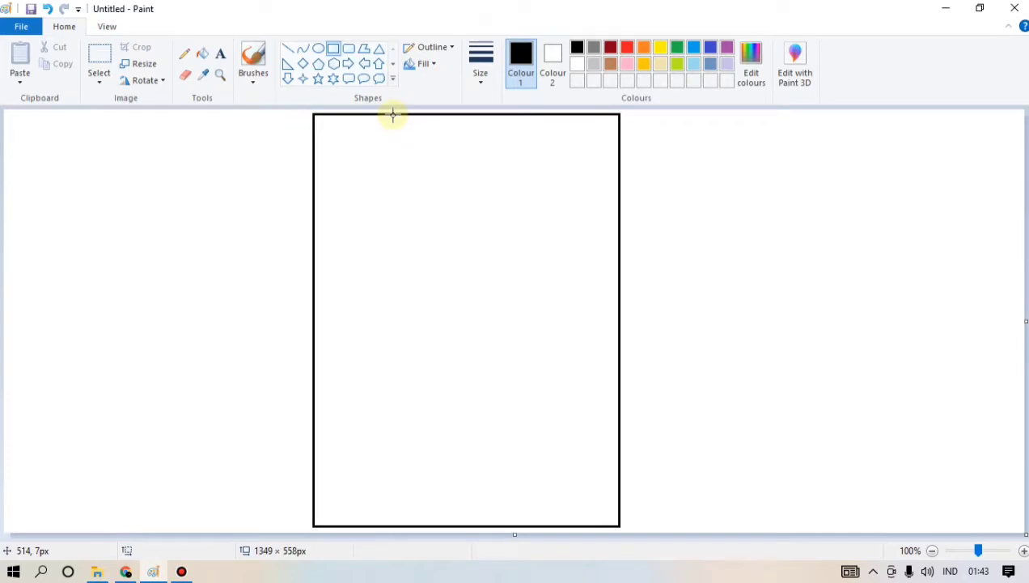
# Draw a short horizontal line inward from the rectangle's left edge below mid-height, and a vertical line about 68 px long down from its end
pyautogui.click(292, 51)
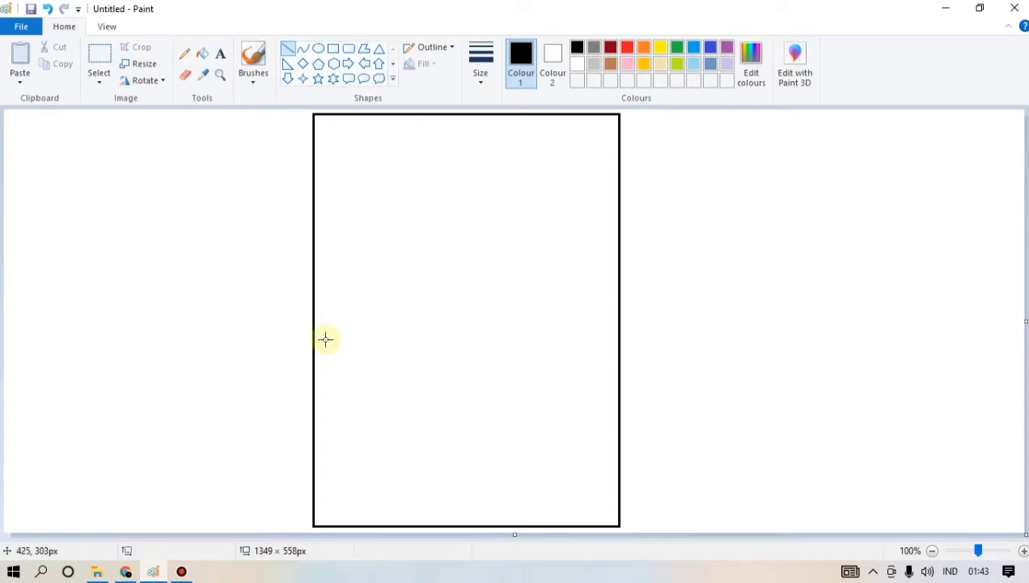
pyautogui.click(482, 73)
pyautogui.click(483, 73)
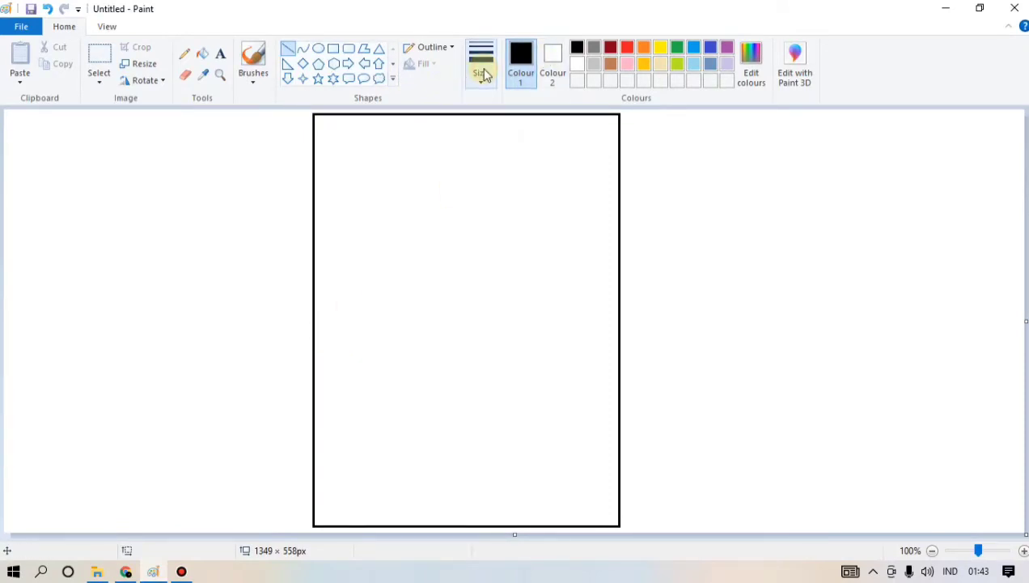
pyautogui.click(482, 73)
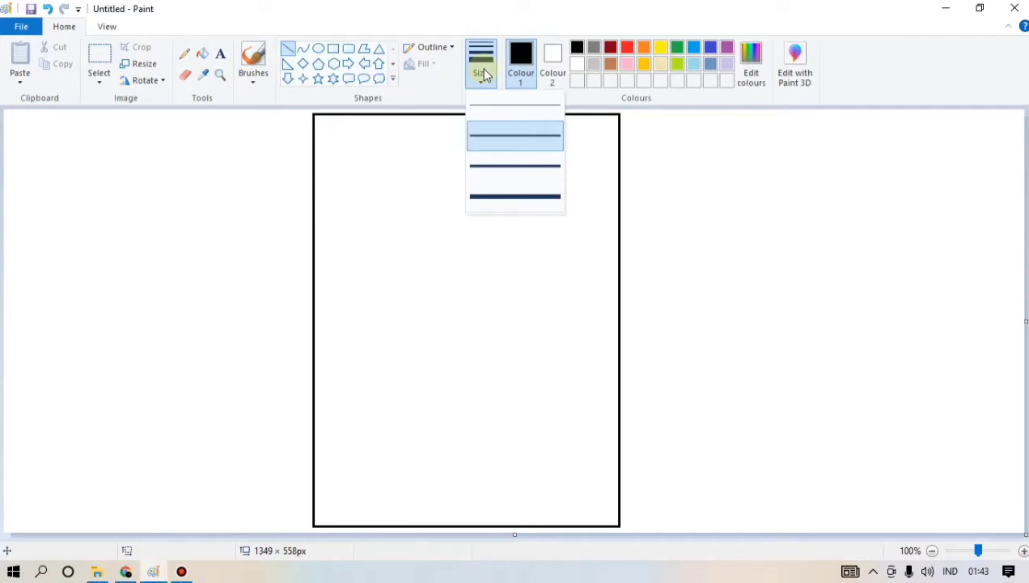
pyautogui.click(497, 138)
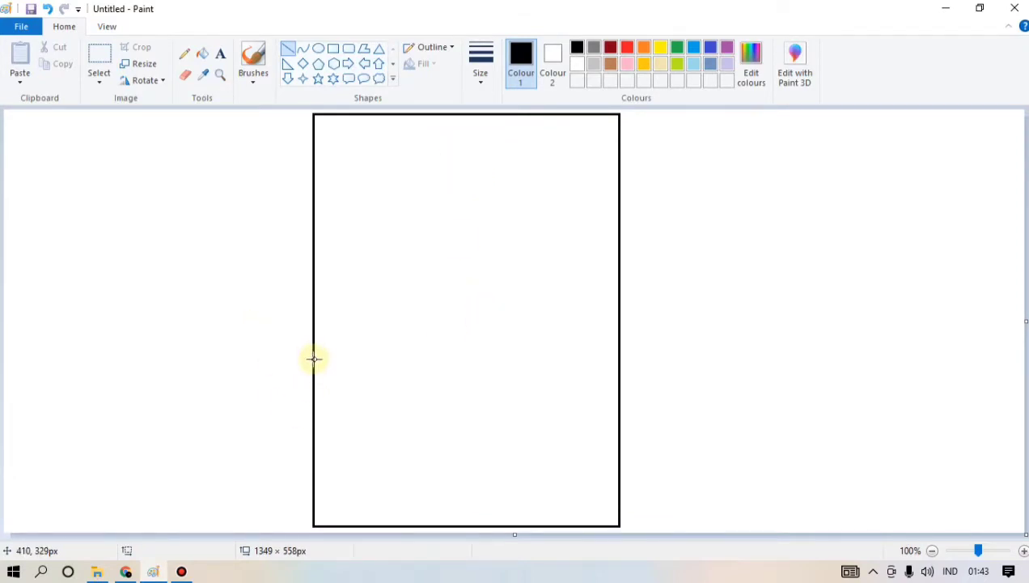
pyautogui.moveTo(314, 358); pyautogui.dragTo(371, 358)
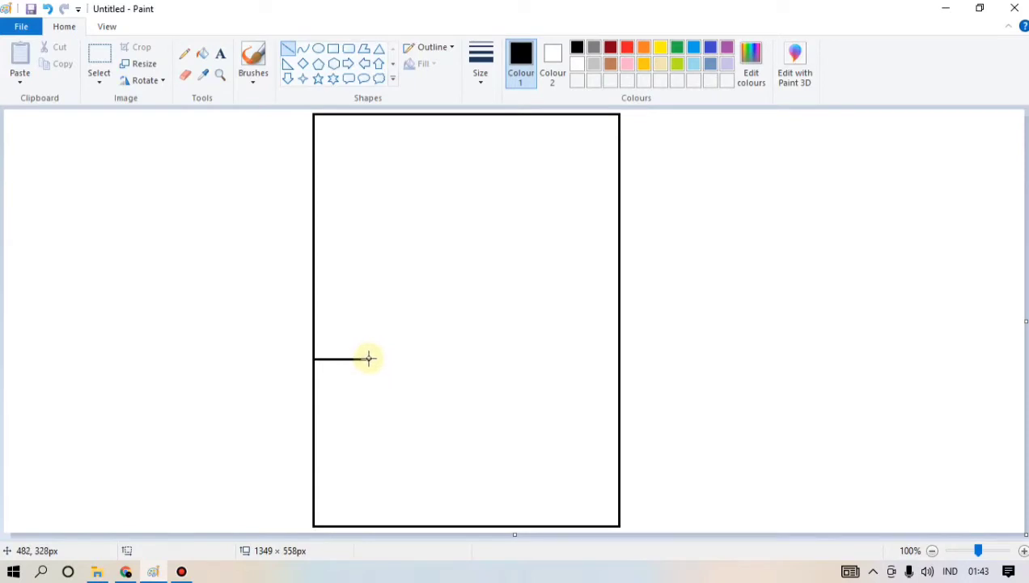
pyautogui.moveTo(368, 359); pyautogui.dragTo(368, 409)
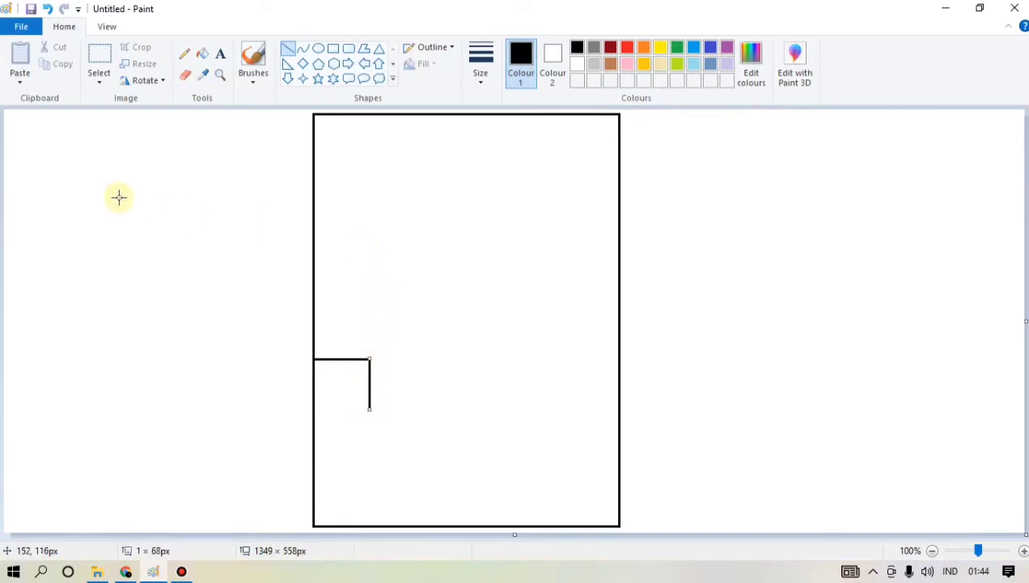
# Draw a curve about 107 × 108 px rising rightward from the vertical line's lower end, bowed toward the lower right
pyautogui.click(304, 51)
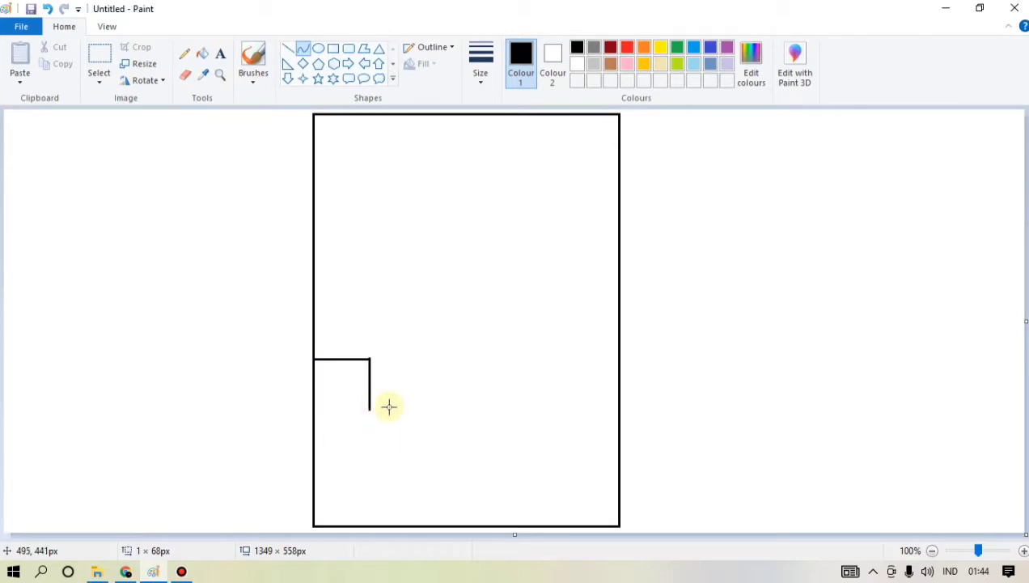
pyautogui.moveTo(368, 409); pyautogui.dragTo(450, 327)
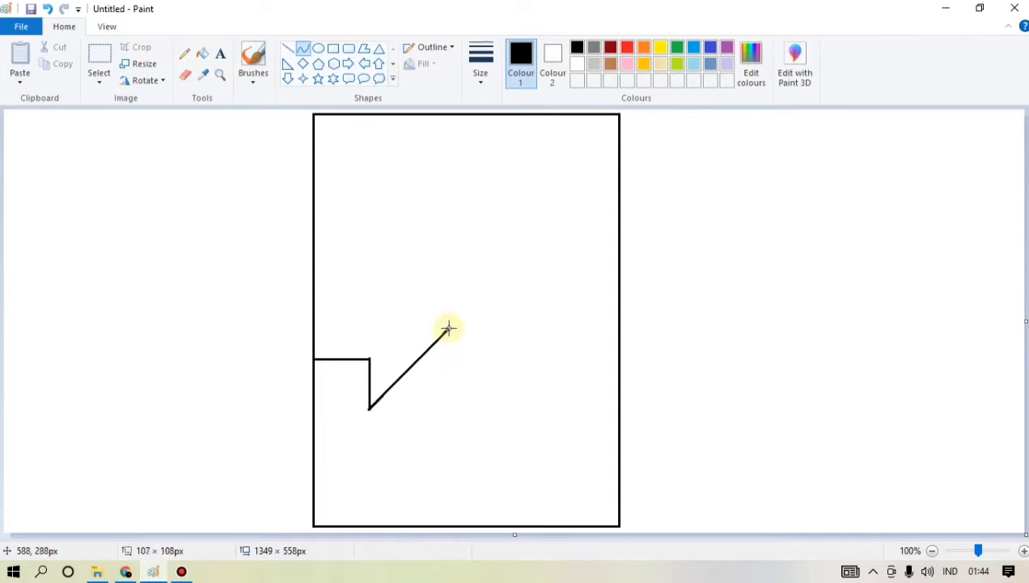
pyautogui.click(401, 377)
pyautogui.moveTo(400, 377); pyautogui.dragTo(434, 405)
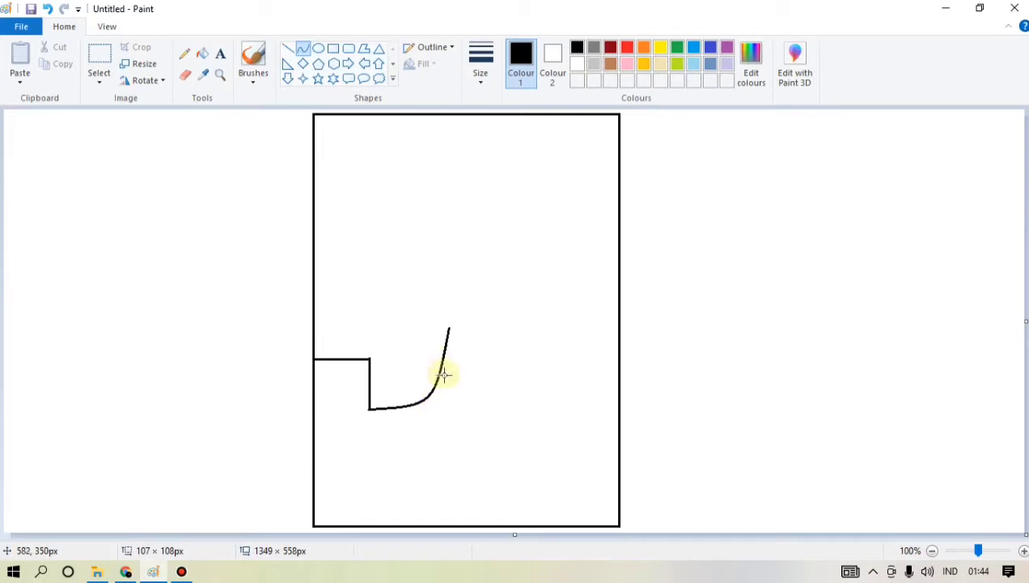
pyautogui.click(438, 374)
pyautogui.moveTo(438, 374); pyautogui.dragTo(446, 394)
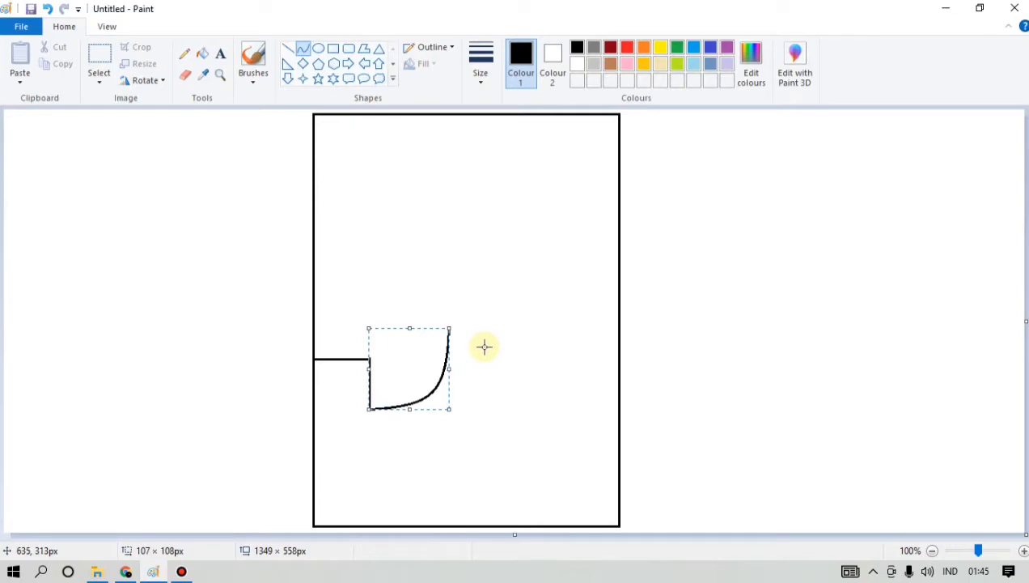
pyautogui.click(489, 395)
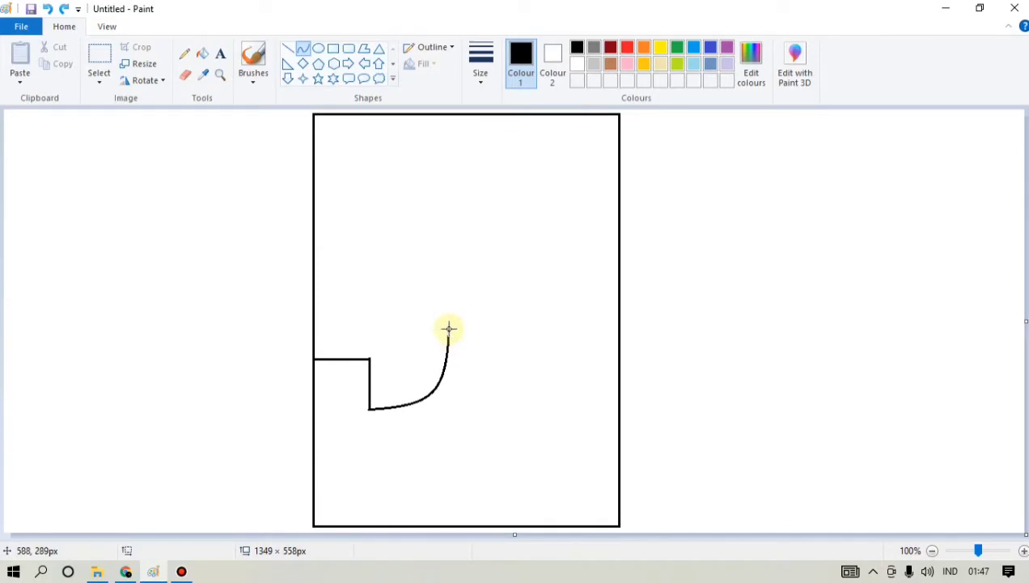
# Draw a second curve about 74 × 86 px descending rightward from the first curve's upper end, arched toward the upper right
pyautogui.moveTo(449, 328); pyautogui.dragTo(503, 389)
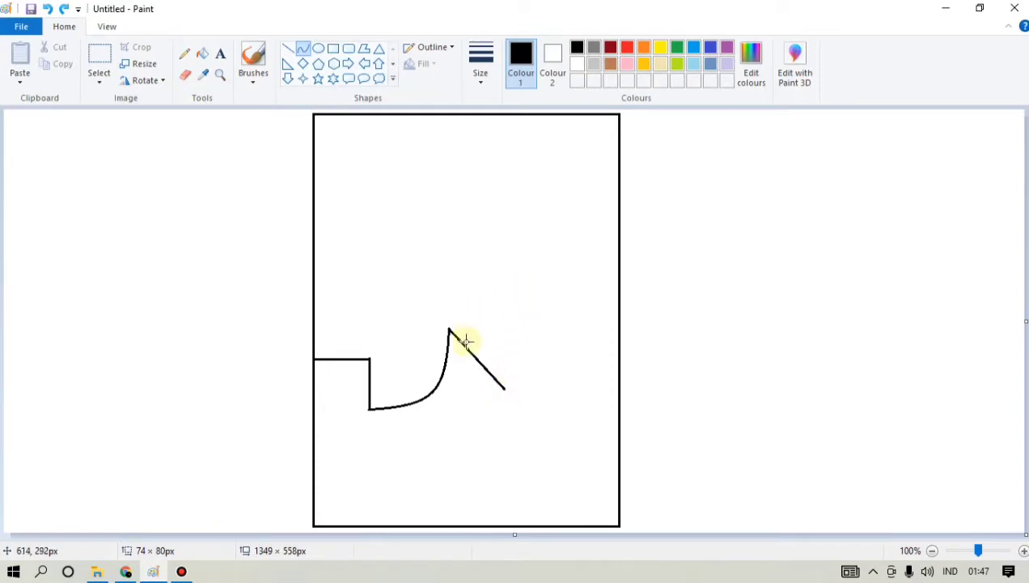
pyautogui.moveTo(466, 348); pyautogui.dragTo(490, 324)
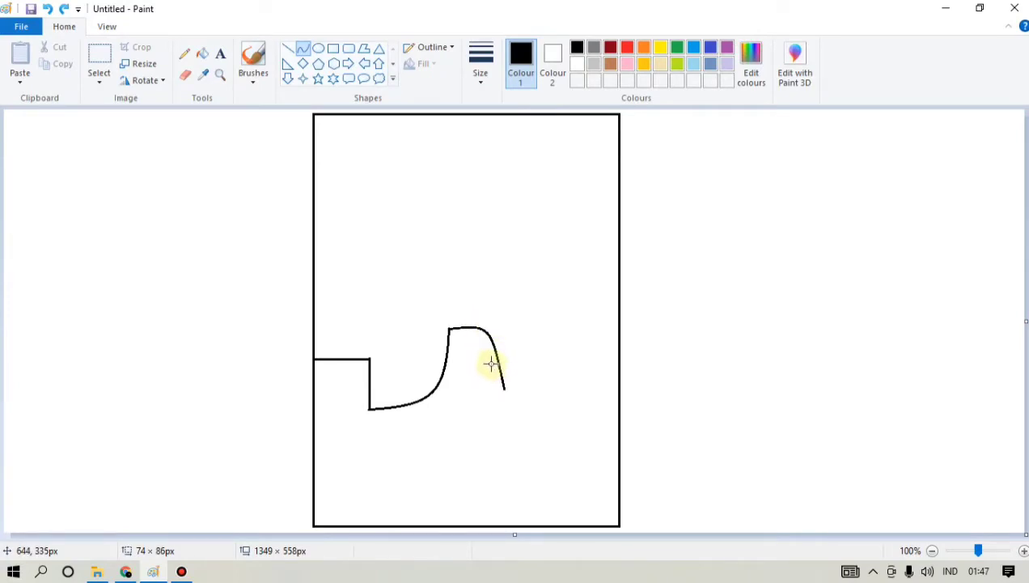
pyautogui.click(496, 361)
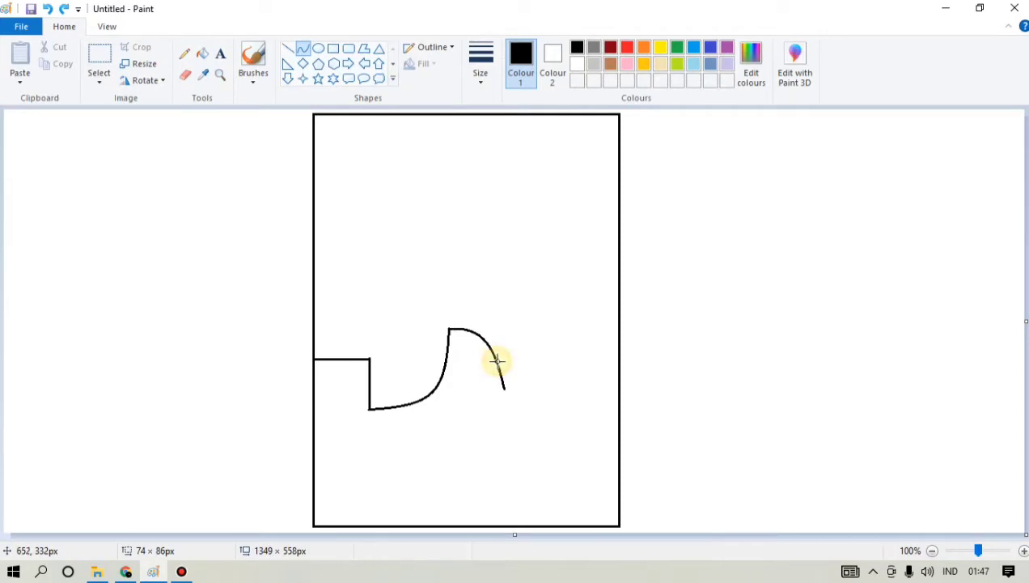
pyautogui.moveTo(506, 354); pyautogui.dragTo(501, 345)
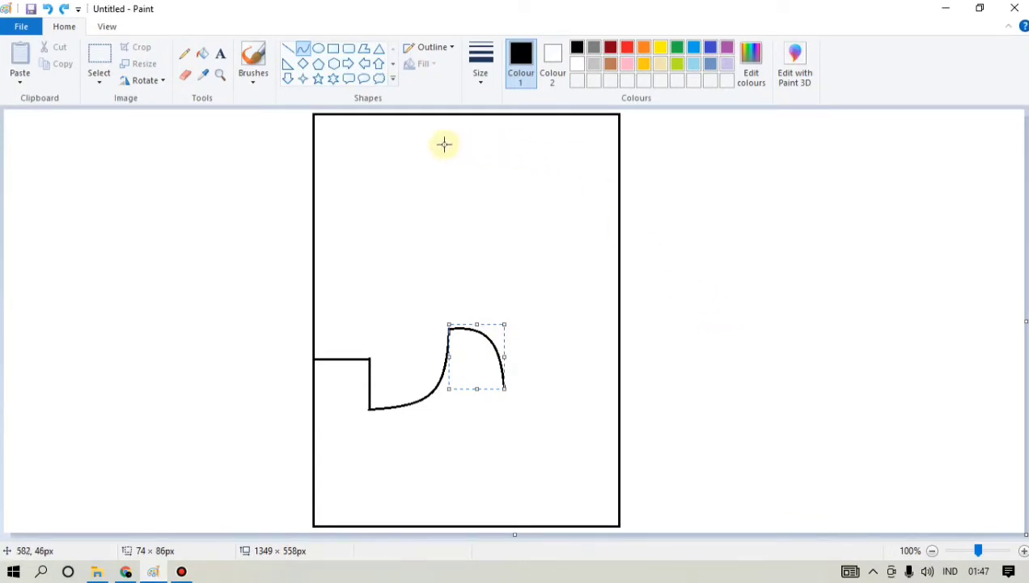
# Draw a closed six-corner polygon about 153 × 212 px from the second curve's lower end to the rectangle's right edge
pyautogui.click(363, 50)
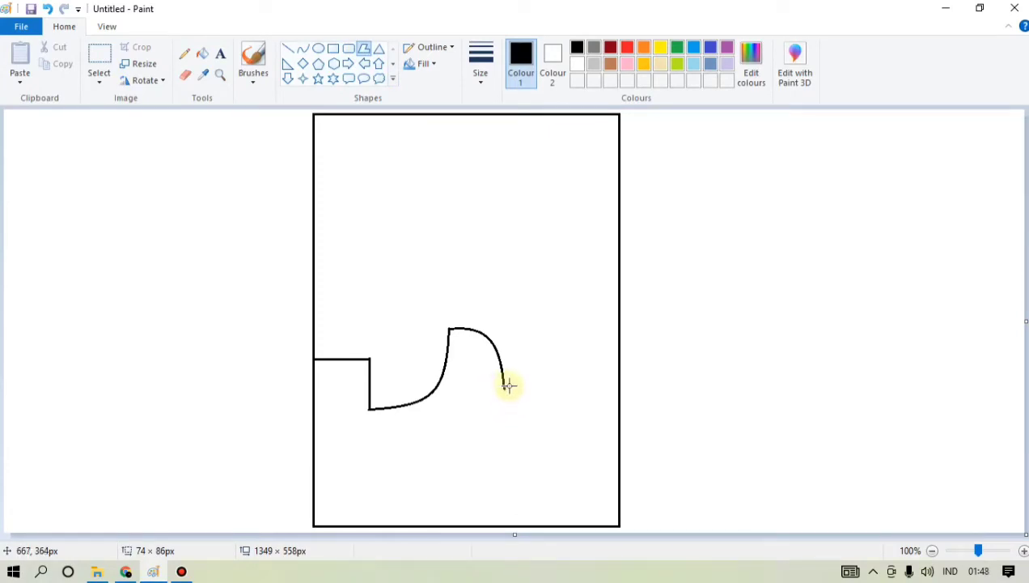
pyautogui.click(503, 388)
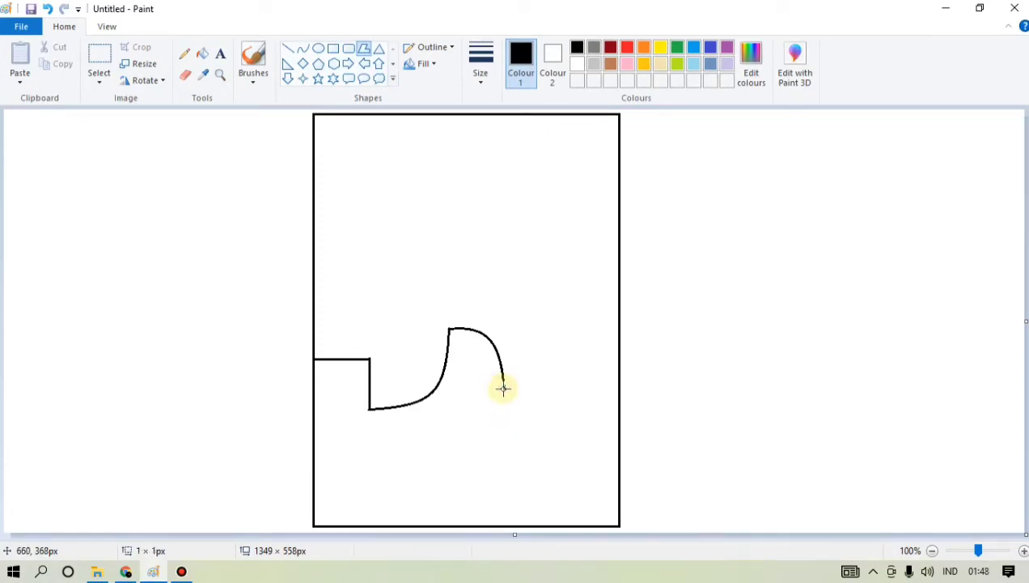
pyautogui.moveTo(503, 389); pyautogui.dragTo(564, 365)
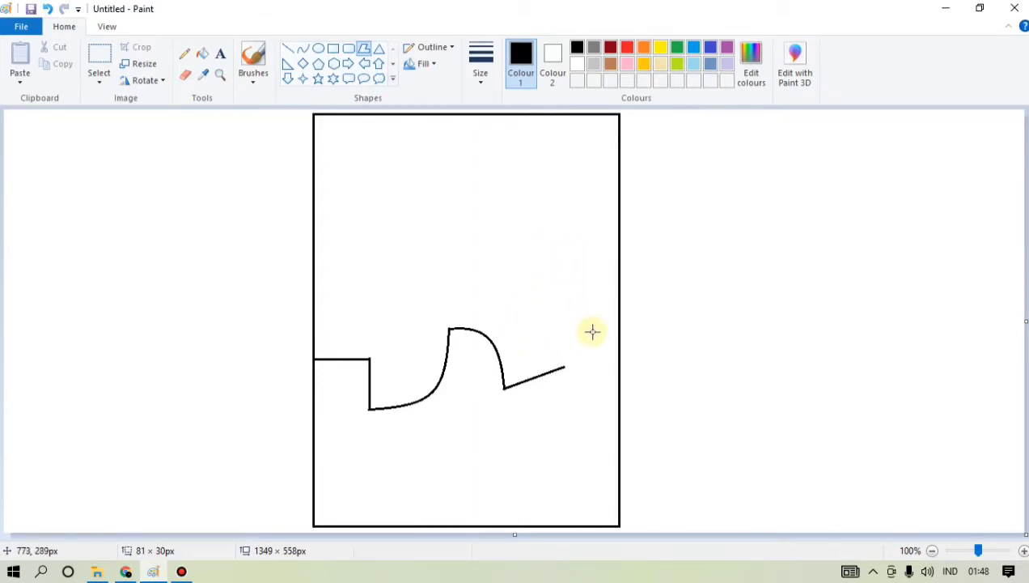
pyautogui.click(618, 274)
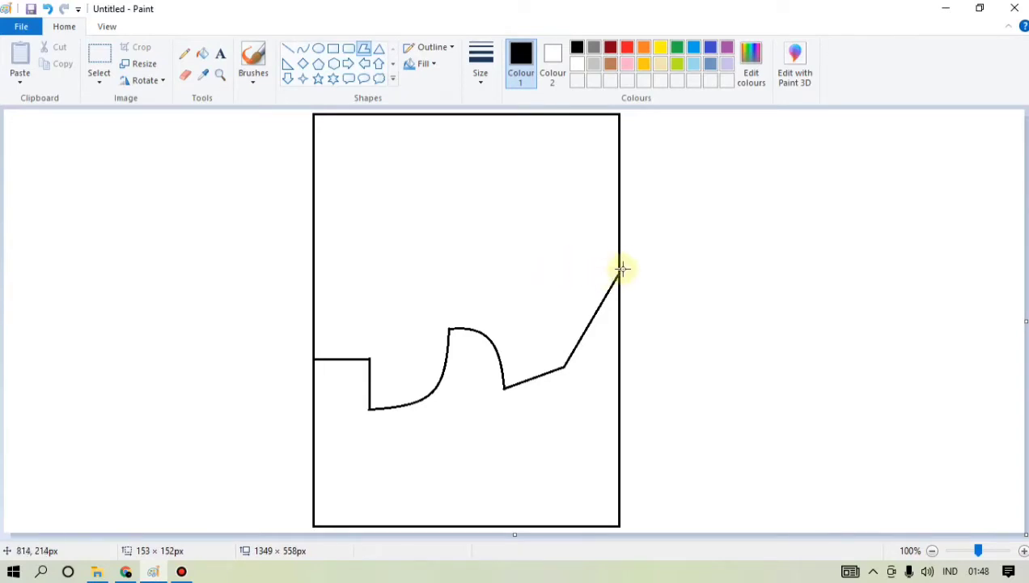
pyautogui.click(580, 228)
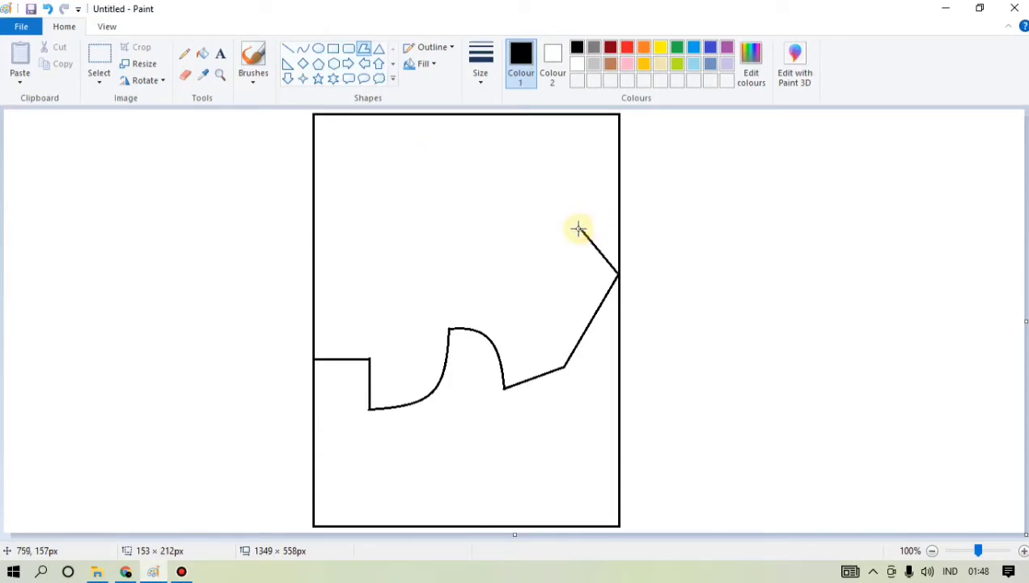
pyautogui.click(556, 307)
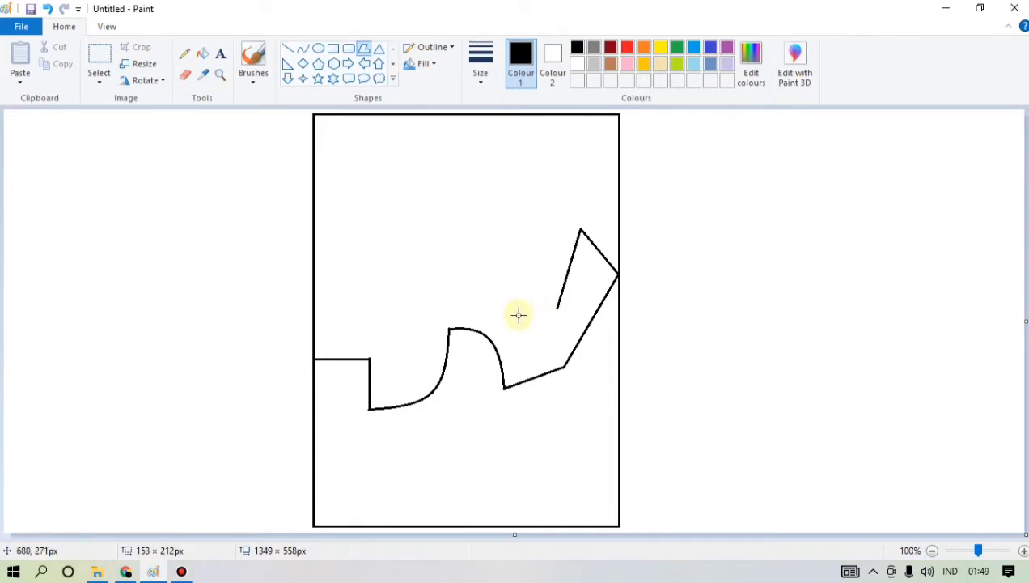
pyautogui.click(519, 315)
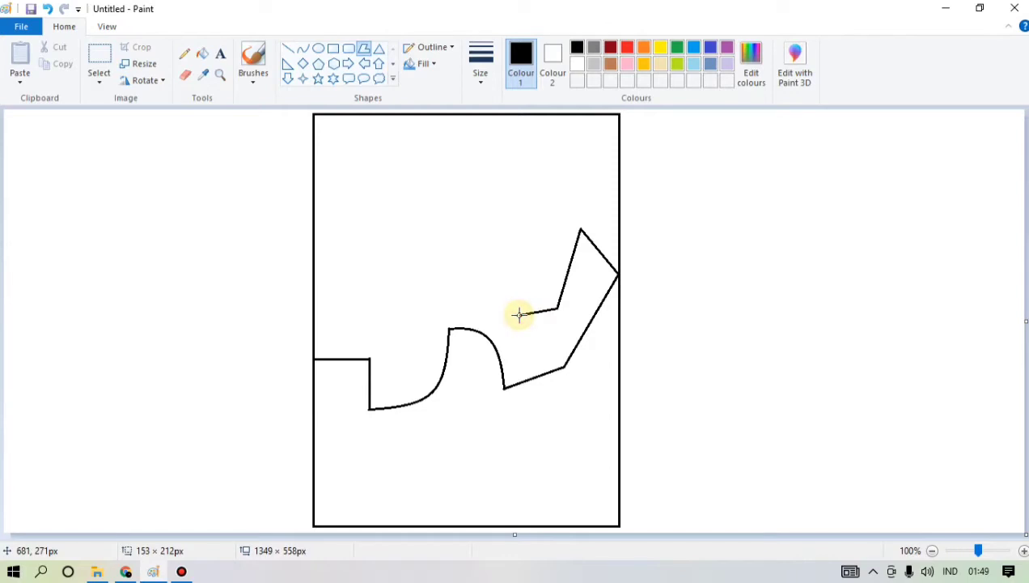
pyautogui.click(502, 387)
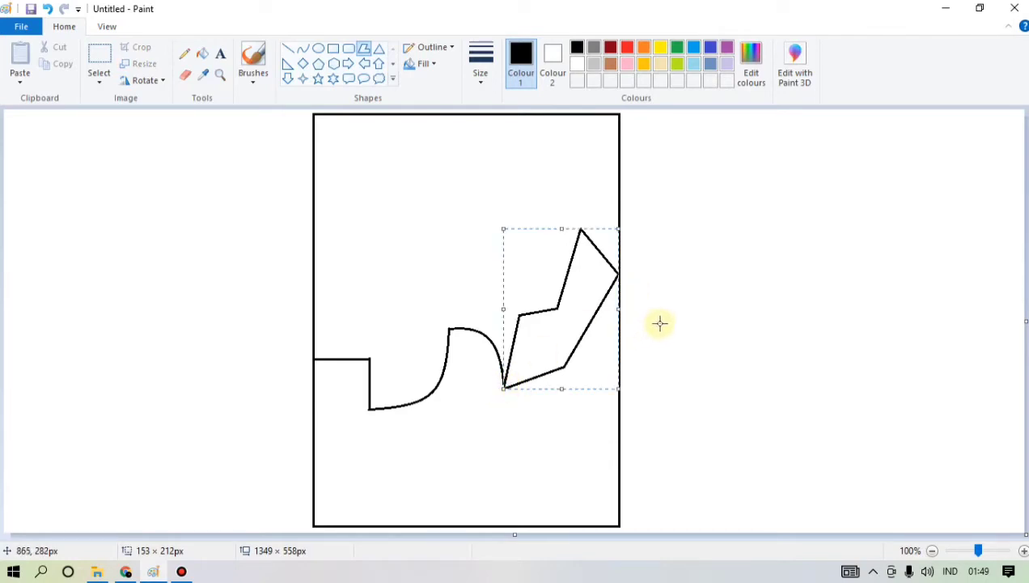
pyautogui.click(713, 300)
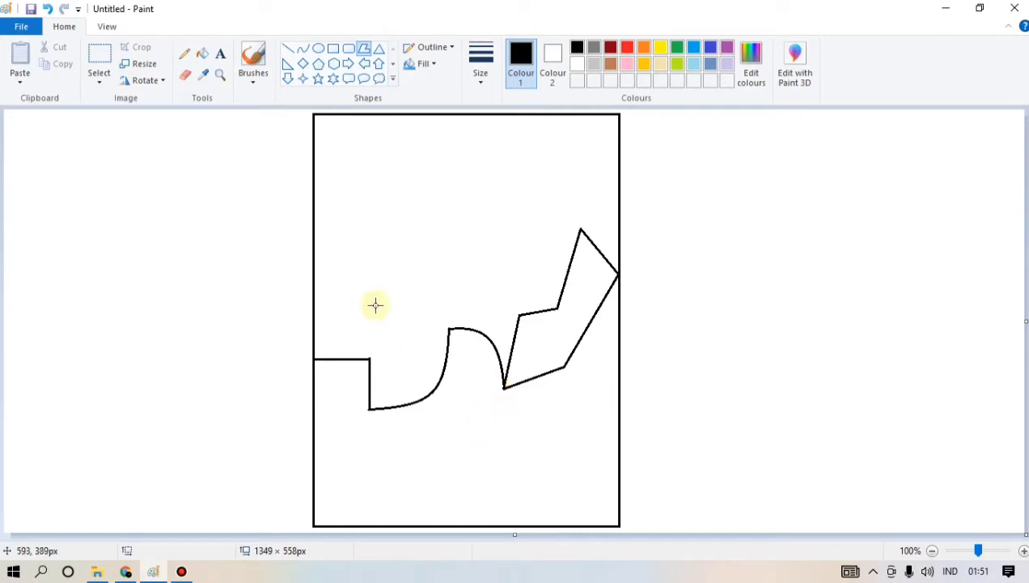
# Fill the area above the lines and curves inside the rectangle with light blue
pyautogui.click(202, 54)
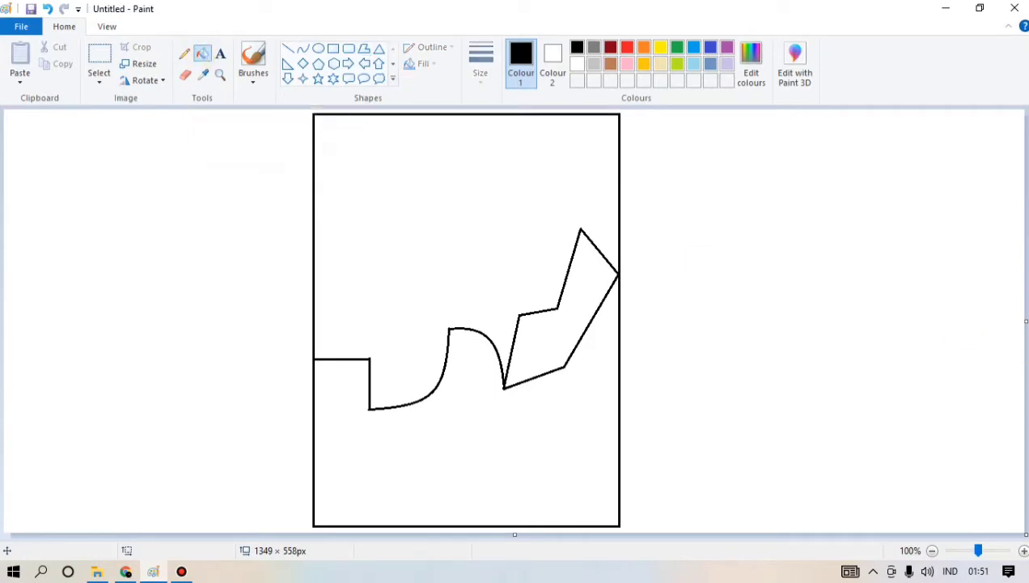
pyautogui.click(693, 66)
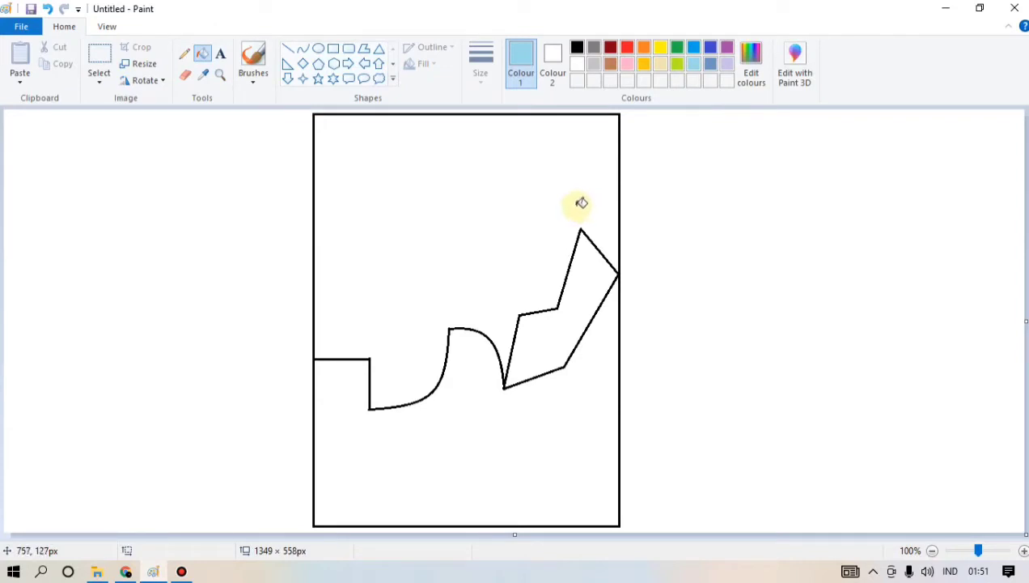
pyautogui.click(471, 173)
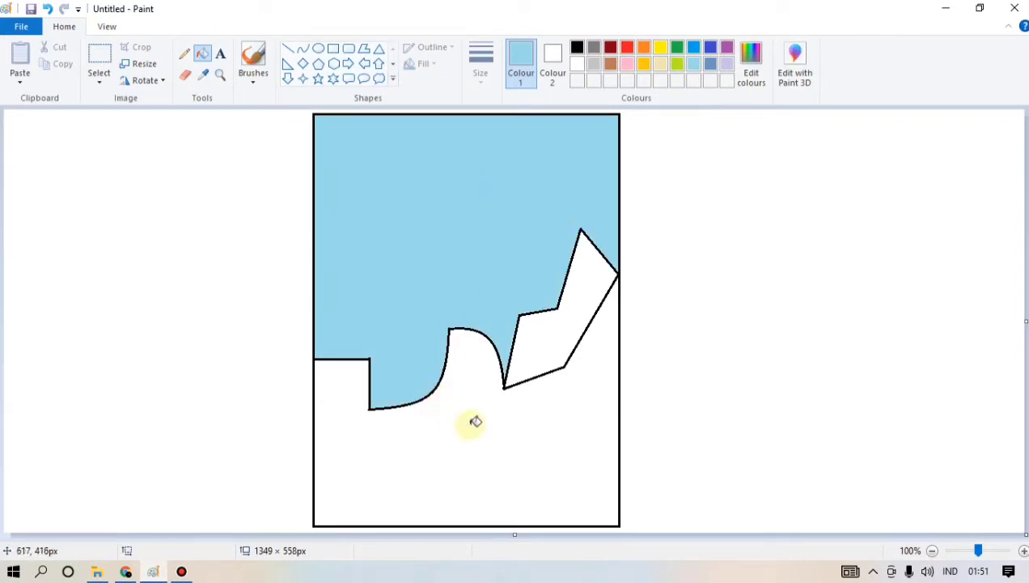
# Fill the lower area of the rectangle with green and the polygon at its right edge with pink
pyautogui.click(678, 50)
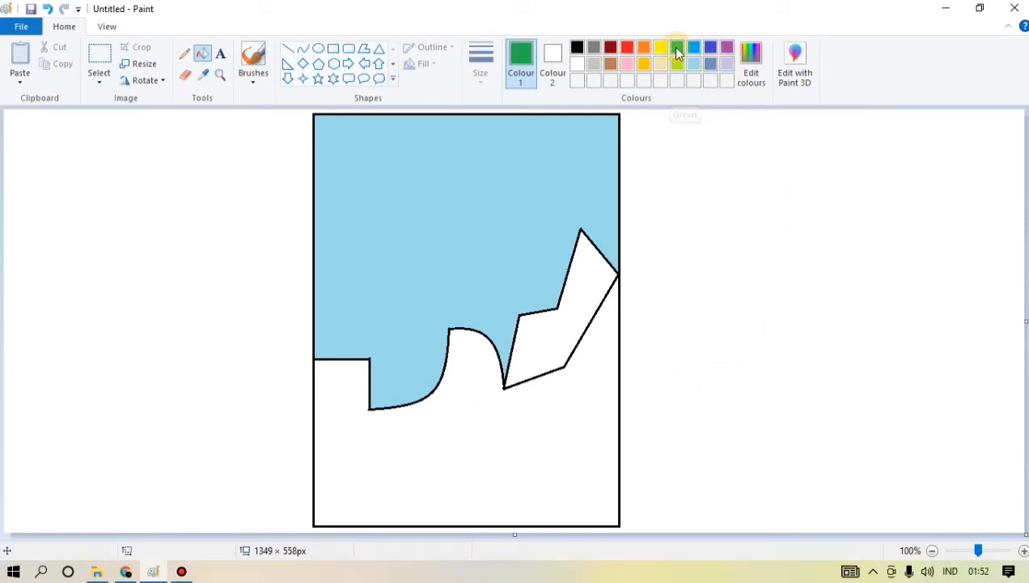
pyautogui.click(487, 448)
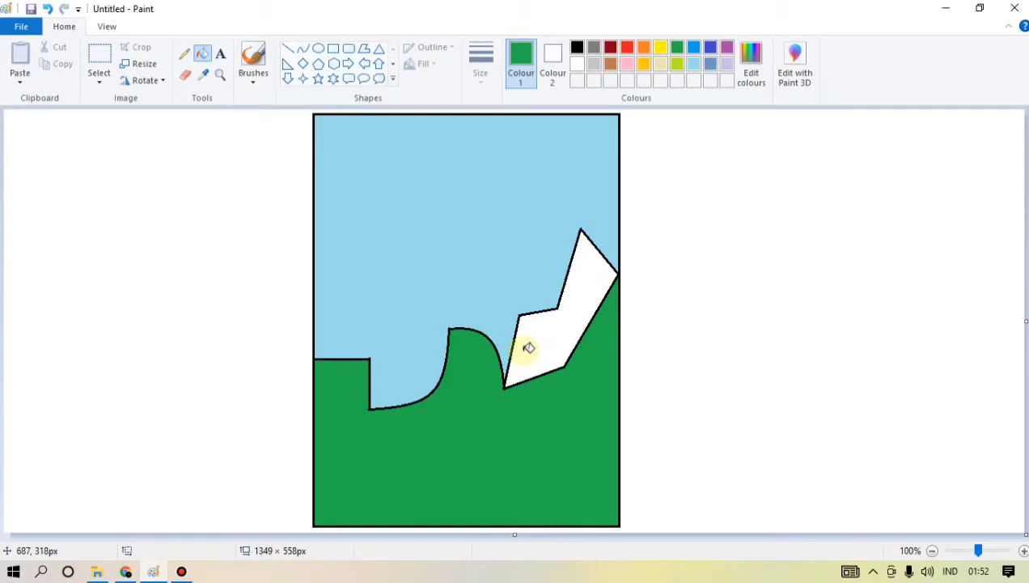
pyautogui.click(627, 64)
pyautogui.click(583, 296)
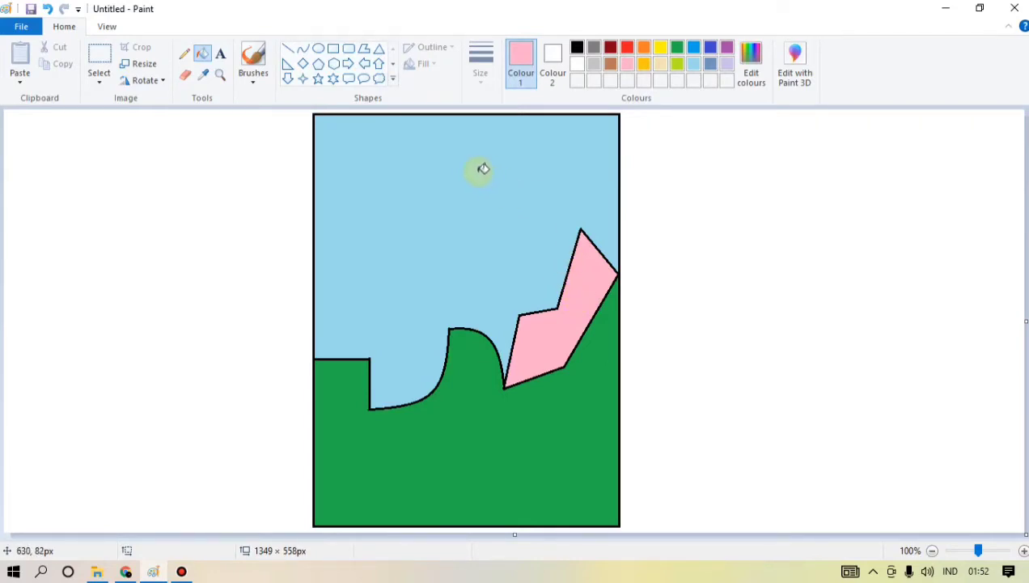
# Create a text box about 186 × 139 px in the upper-left part of the light blue area
pyautogui.click(220, 55)
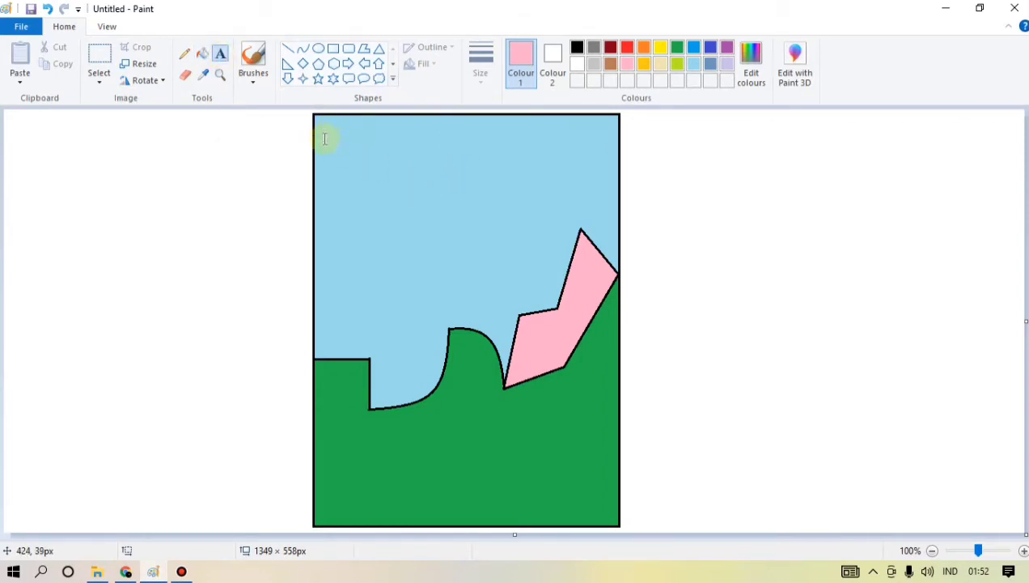
pyautogui.moveTo(330, 143); pyautogui.dragTo(464, 239)
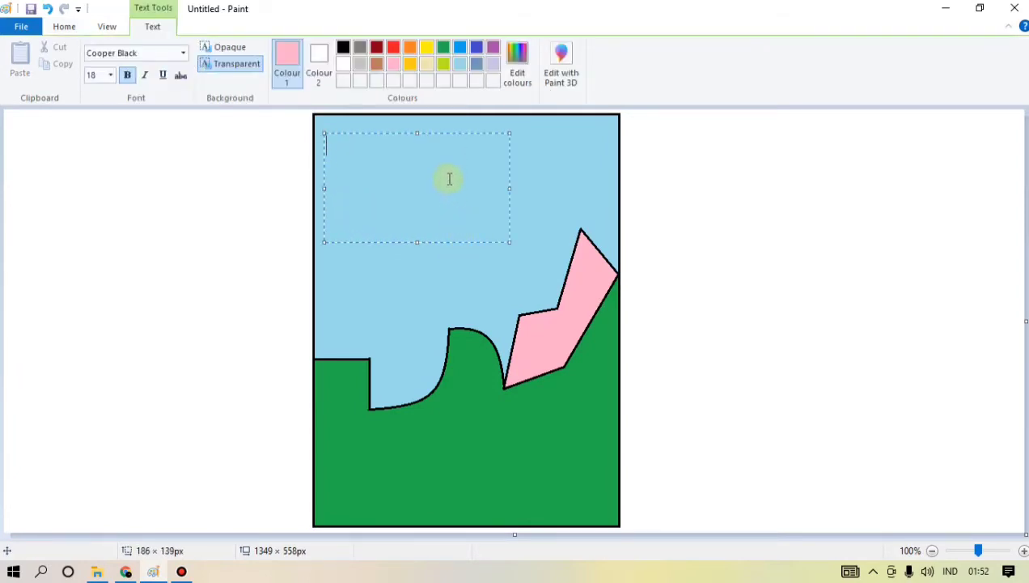
pyautogui.click(112, 75)
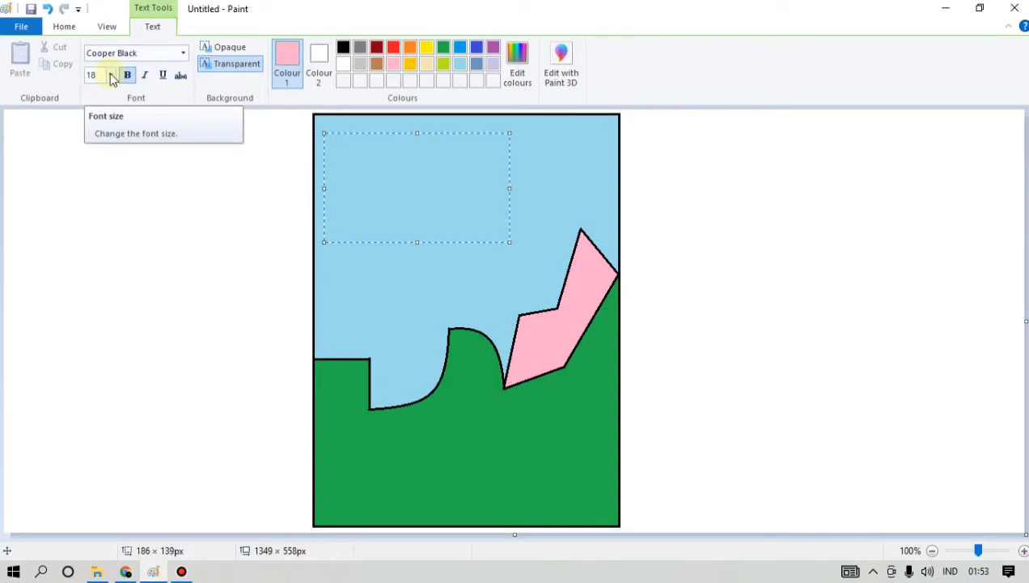
pyautogui.click(112, 76)
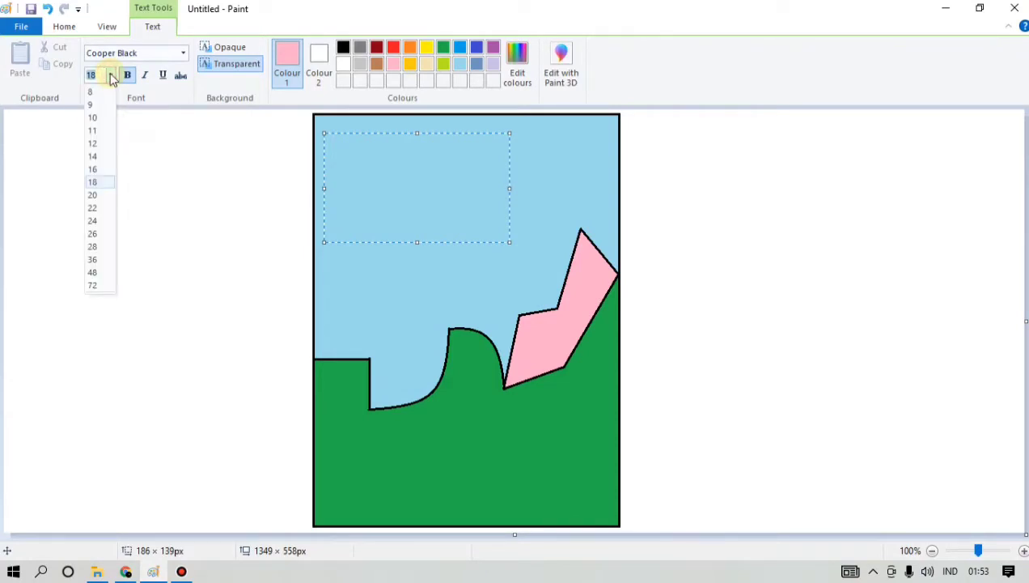
pyautogui.click(366, 192)
pyautogui.click(354, 170)
pyautogui.click(354, 167)
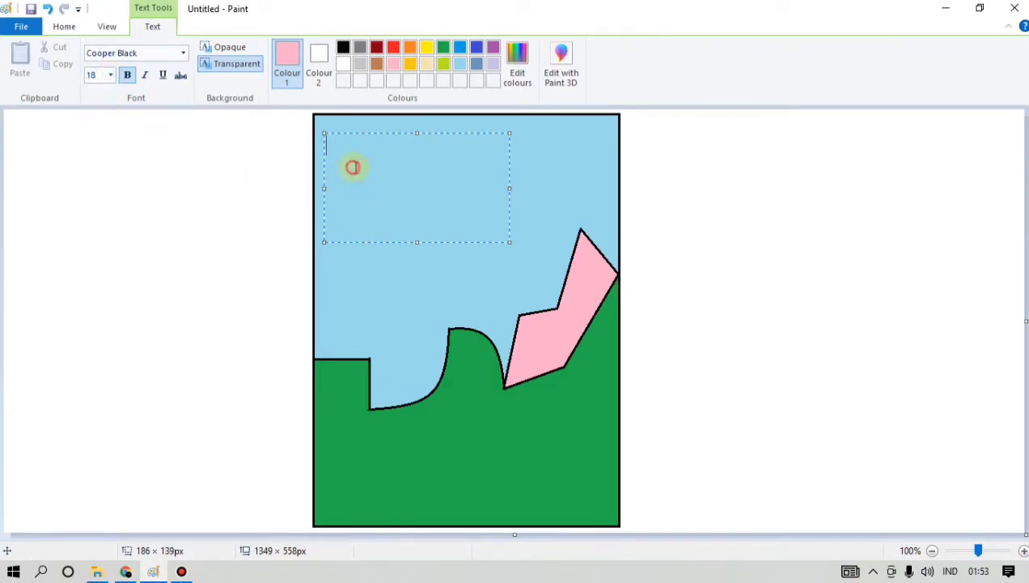
pyautogui.click(181, 55)
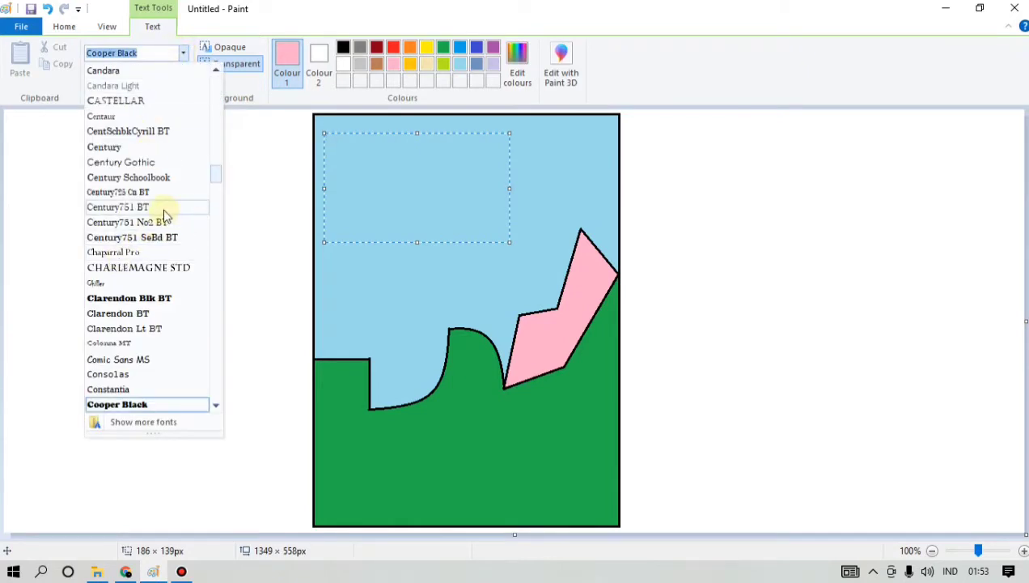
pyautogui.scroll(-4, 123, 263)
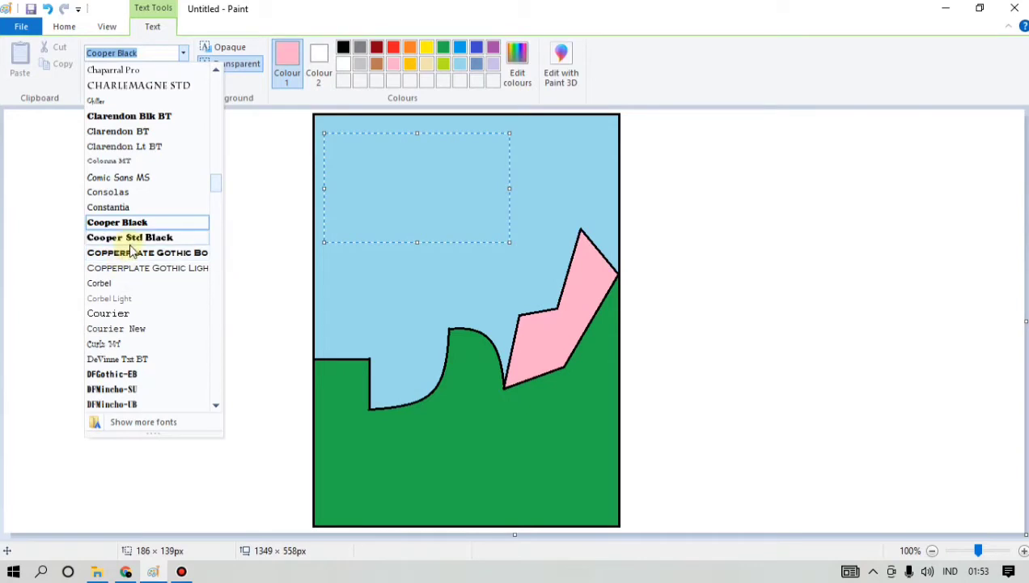
pyautogui.click(367, 154)
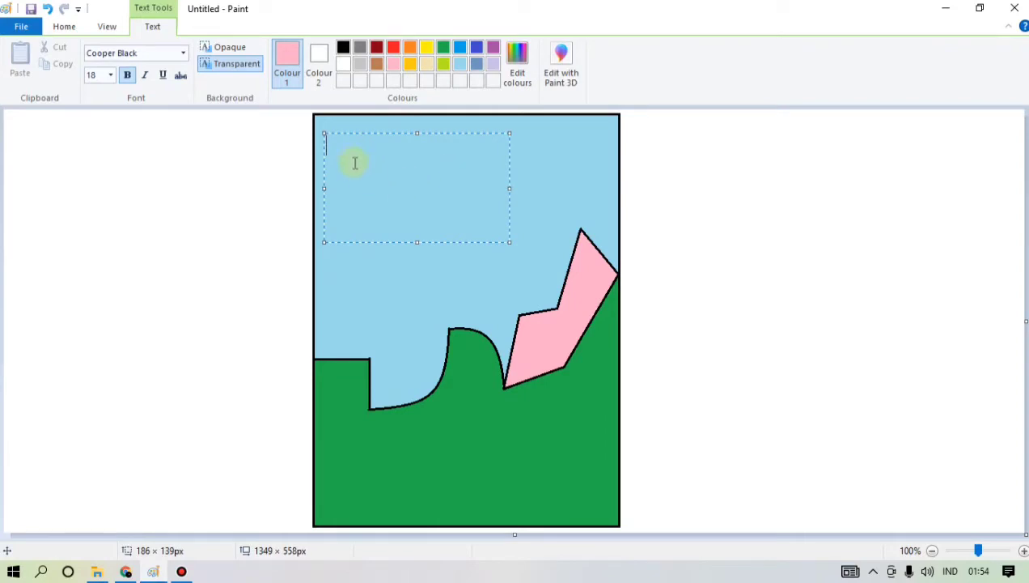
# Set the text font to Comic Sans MS and the text colour to purple
pyautogui.click(181, 52)
pyautogui.scroll(-4, 125, 269)
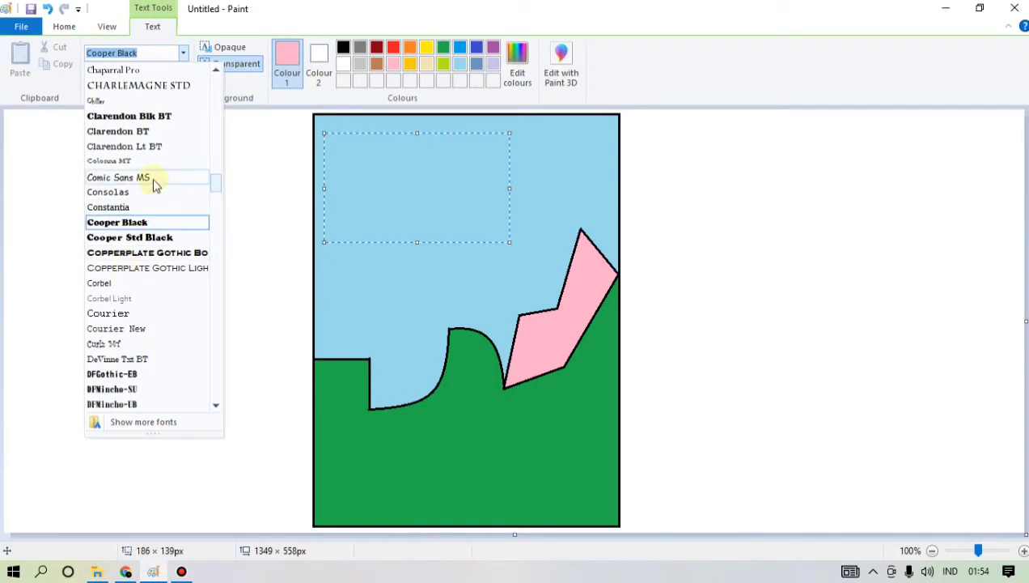
pyautogui.click(156, 184)
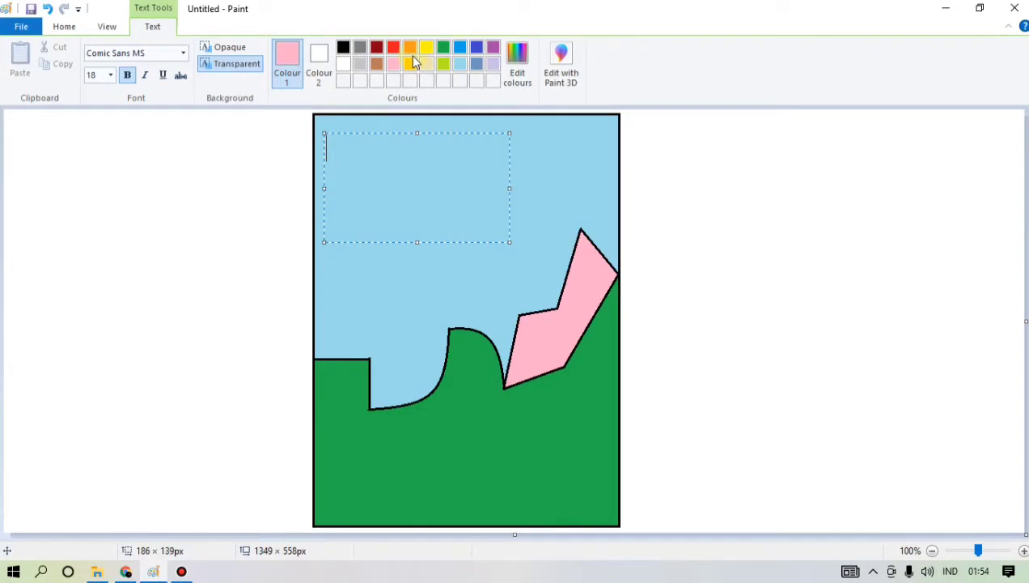
pyautogui.click(493, 49)
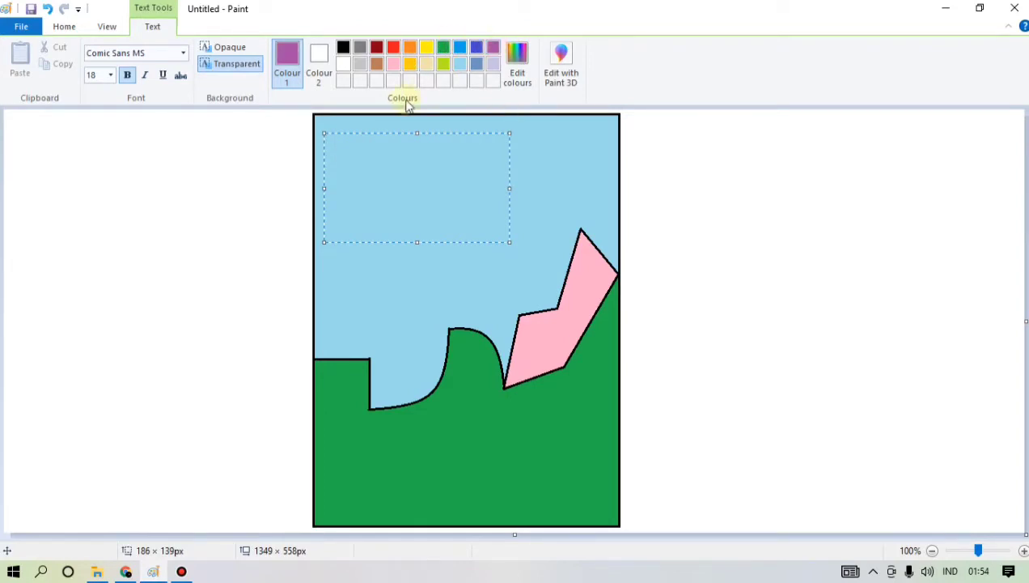
pyautogui.click(368, 182)
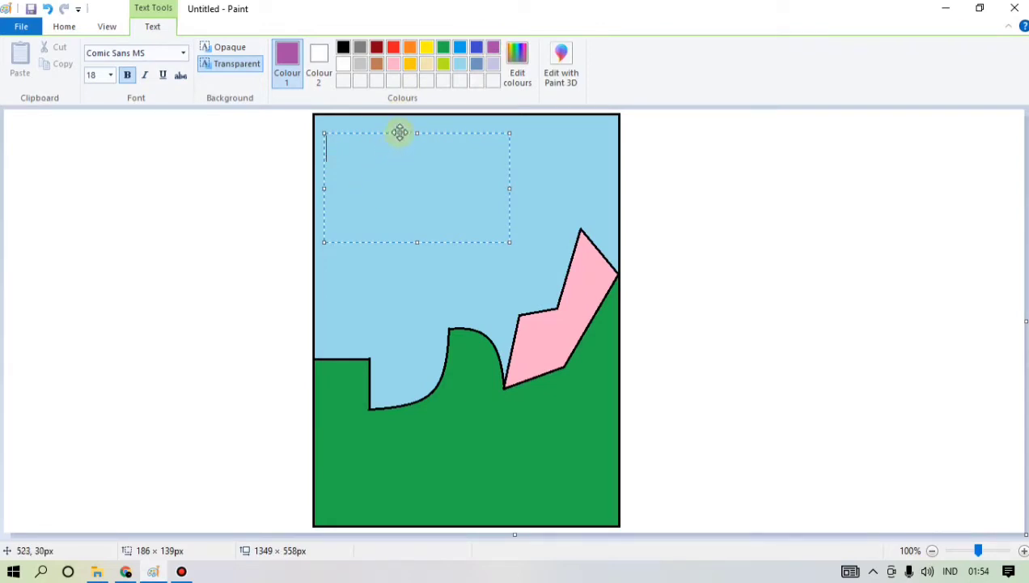
# Nudge the text box up toward the rectangle's top edge and enter "Aku gemar membaca!" in it
pyautogui.moveTo(399, 133); pyautogui.dragTo(404, 131)
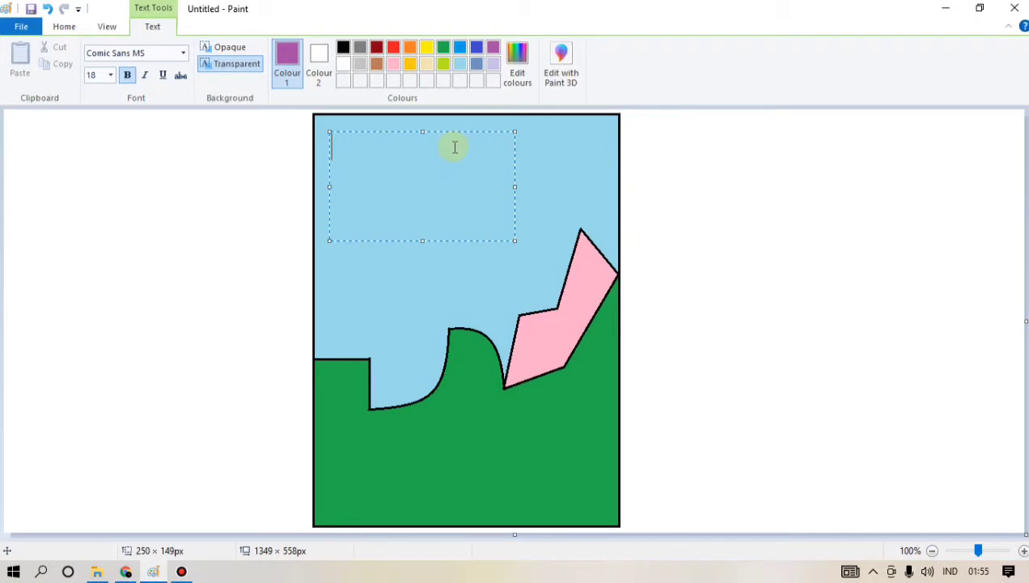
pyautogui.moveTo(465, 132); pyautogui.dragTo(462, 126)
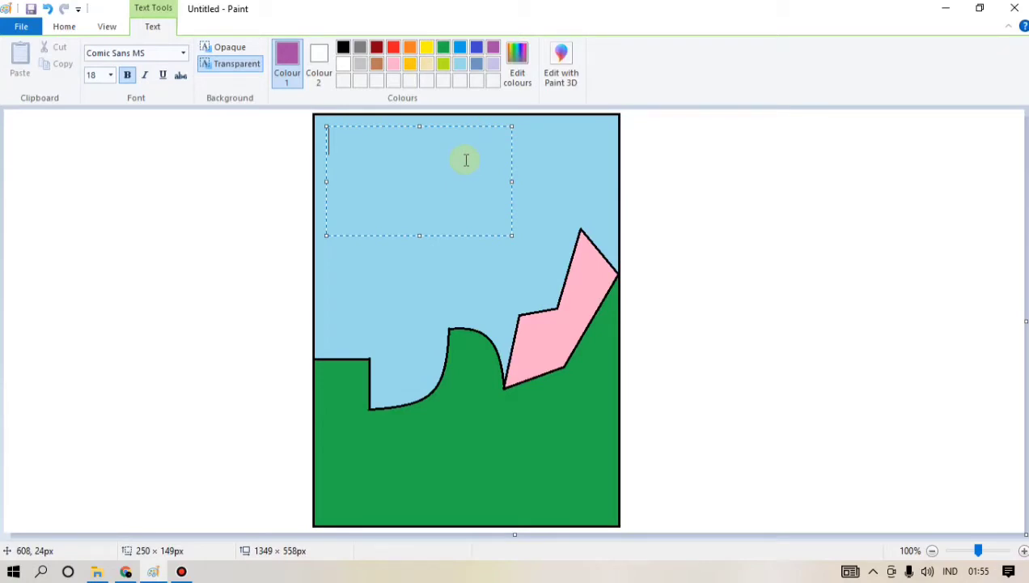
pyautogui.write('Aku')
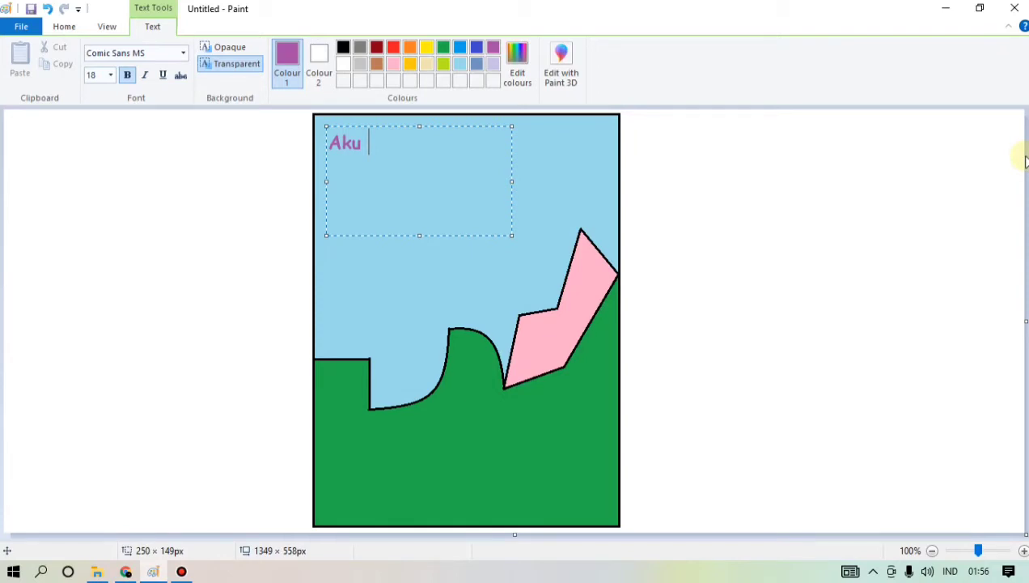
pyautogui.write('gema')
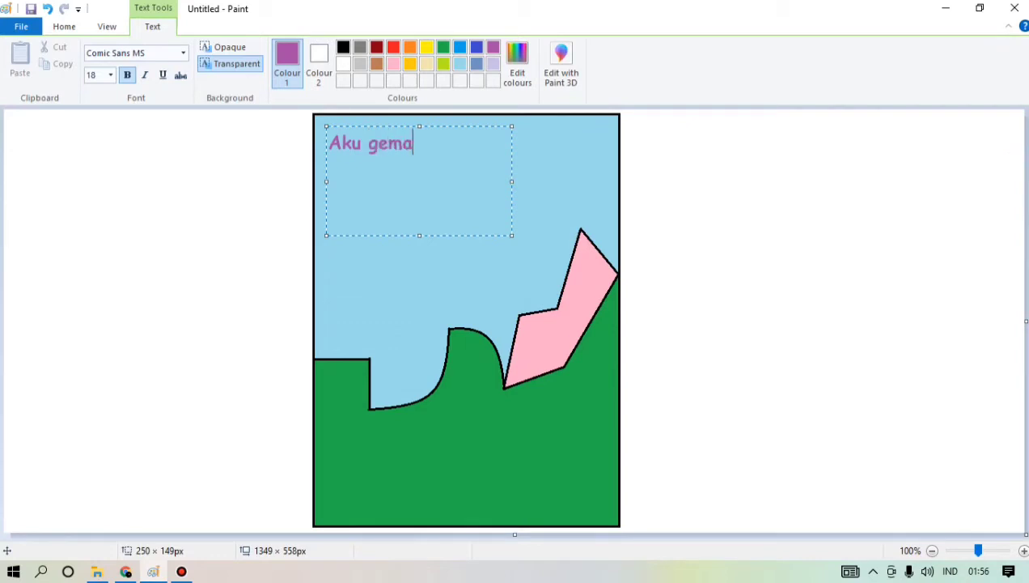
pyautogui.write('r membaca')
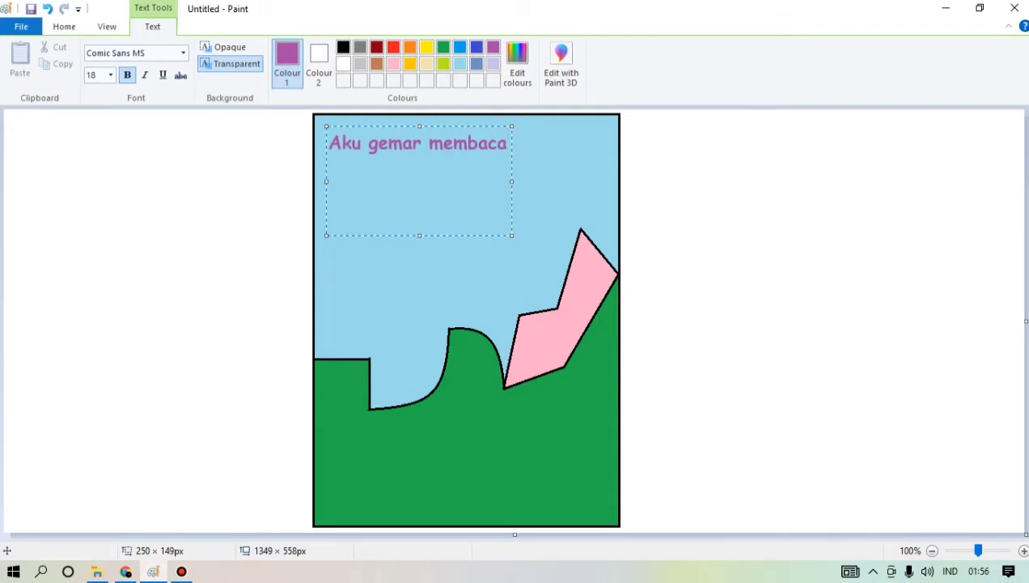
pyautogui.write('!')
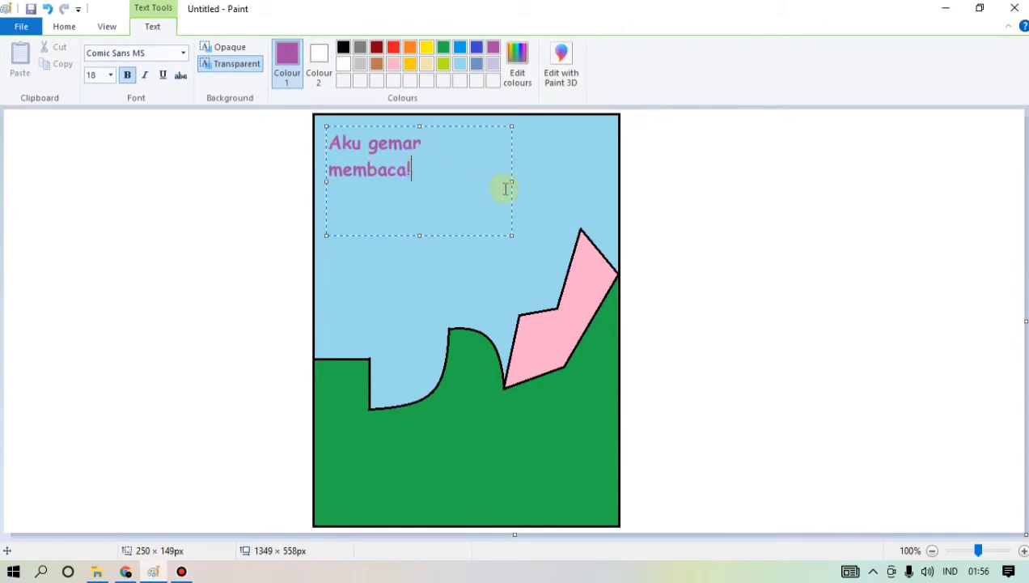
# Narrow the text box to about 182 px and add "Kamu...?" after a blank line below the first sentence
pyautogui.moveTo(511, 182); pyautogui.dragTo(459, 190)
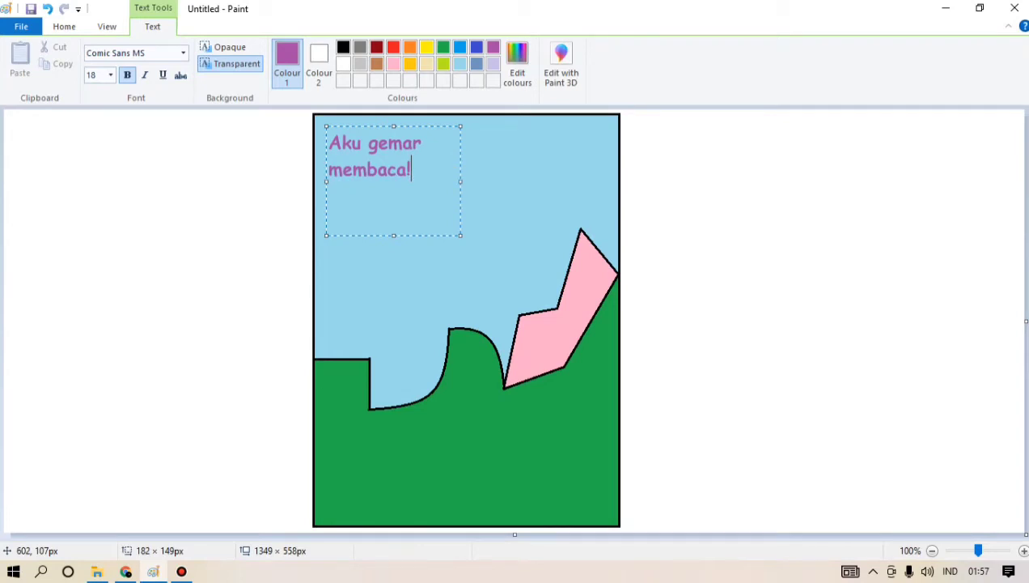
pyautogui.press('Return')
pyautogui.press('Return')
pyautogui.write('Kamu')
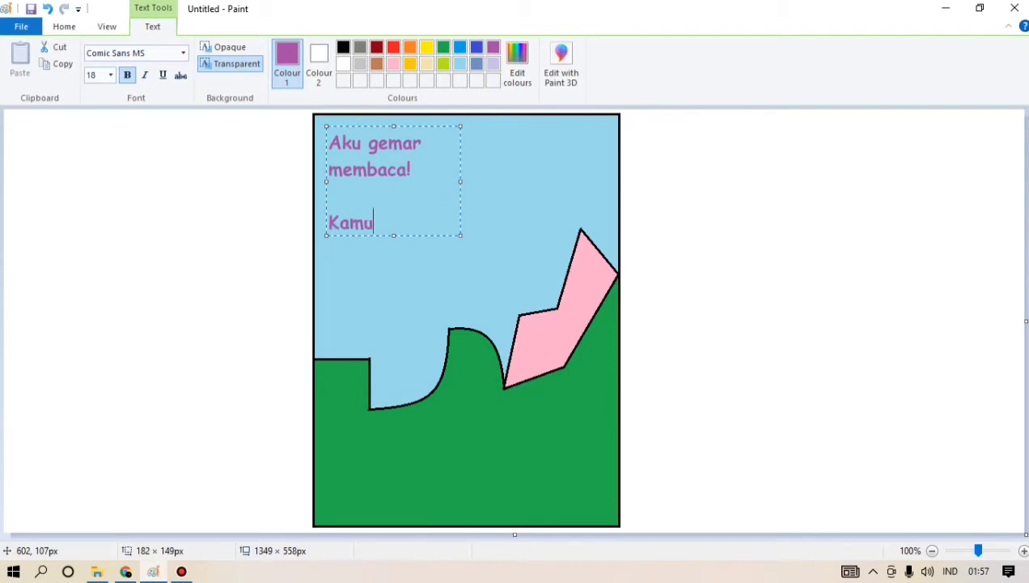
pyautogui.write('...?')
# Shift the text box slightly to the right and down within the blue area and commit the text to the drawing
pyautogui.moveTo(431, 126); pyautogui.dragTo(434, 123)
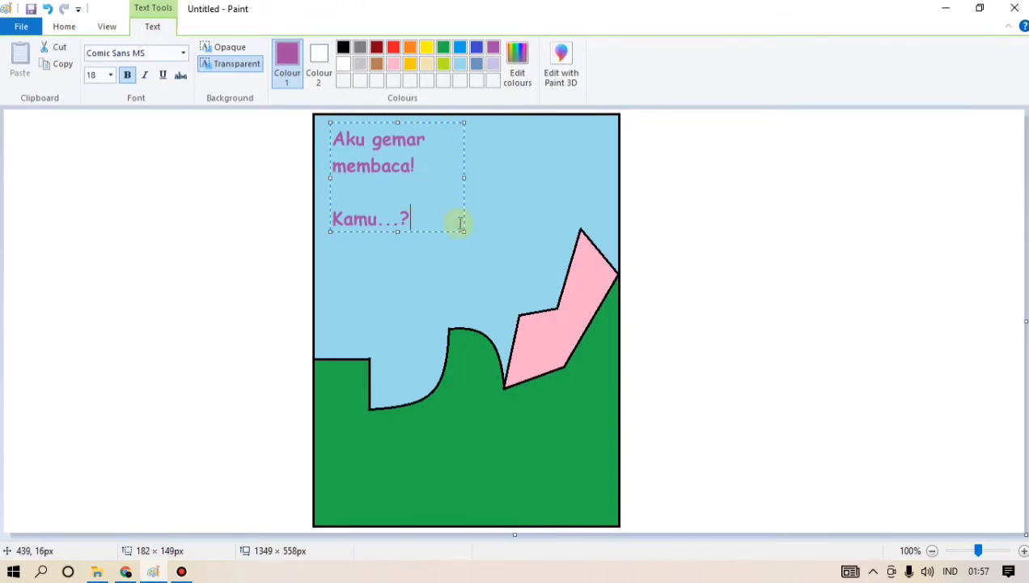
pyautogui.click(435, 126)
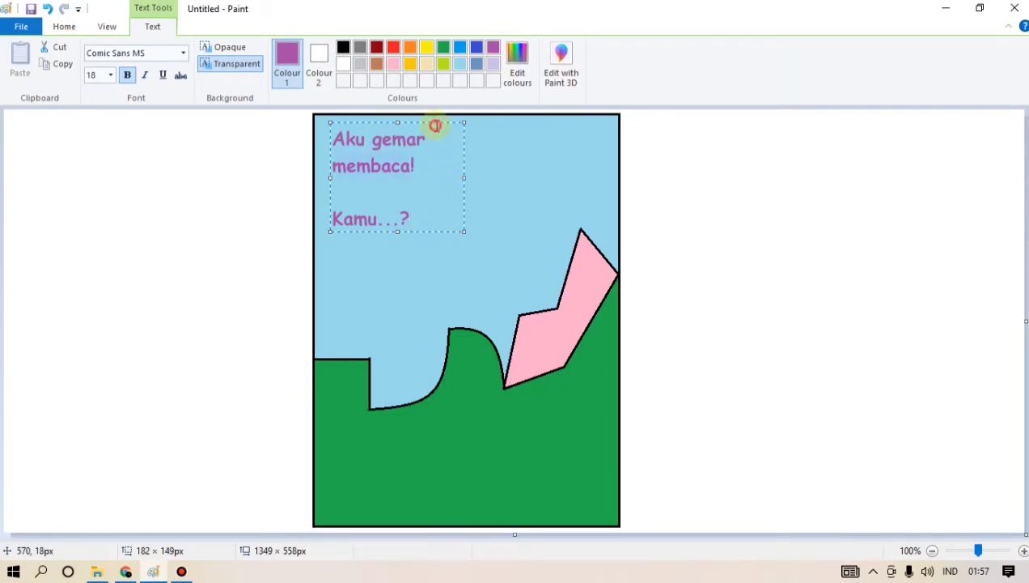
pyautogui.moveTo(416, 124)
pyautogui.mouseDown()
pyautogui.moveTo(438, 150)
pyautogui.moveTo(415, 123)
pyautogui.moveTo(421, 129)
pyautogui.mouseUp()
pyautogui.click(712, 251)
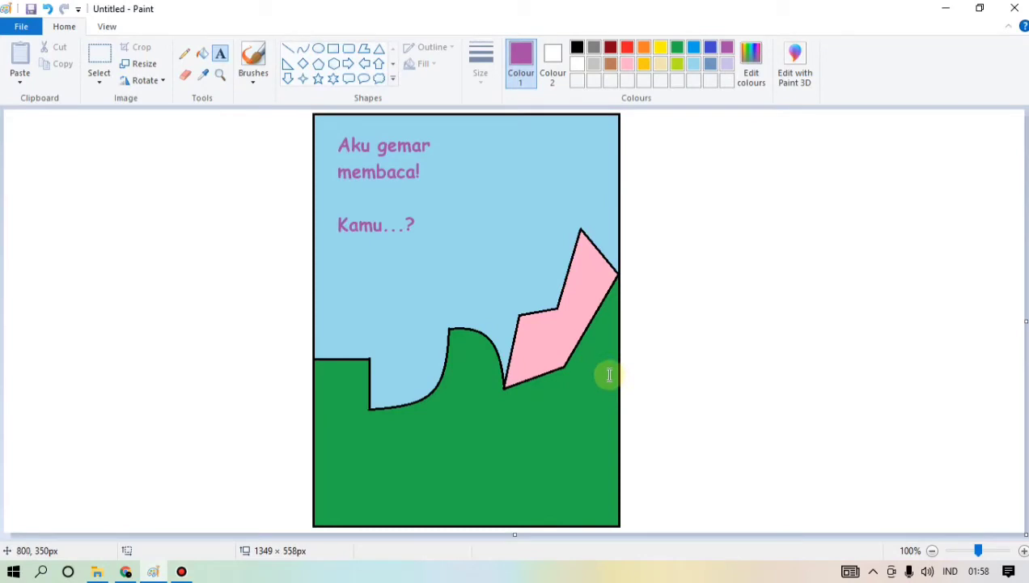
# Switch to Chrome and open google.com in the new tab
pyautogui.click(127, 572)
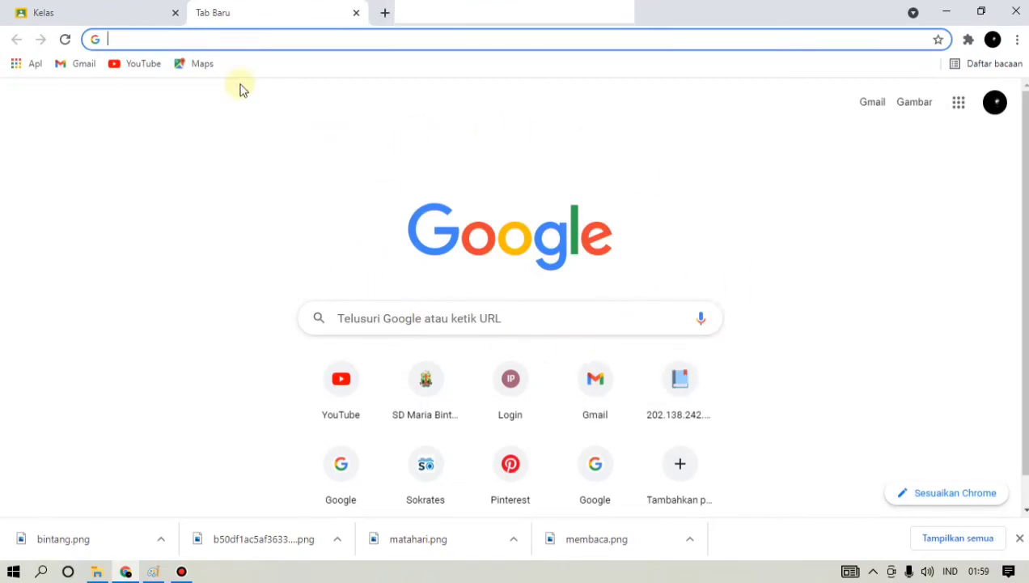
pyautogui.click(242, 43)
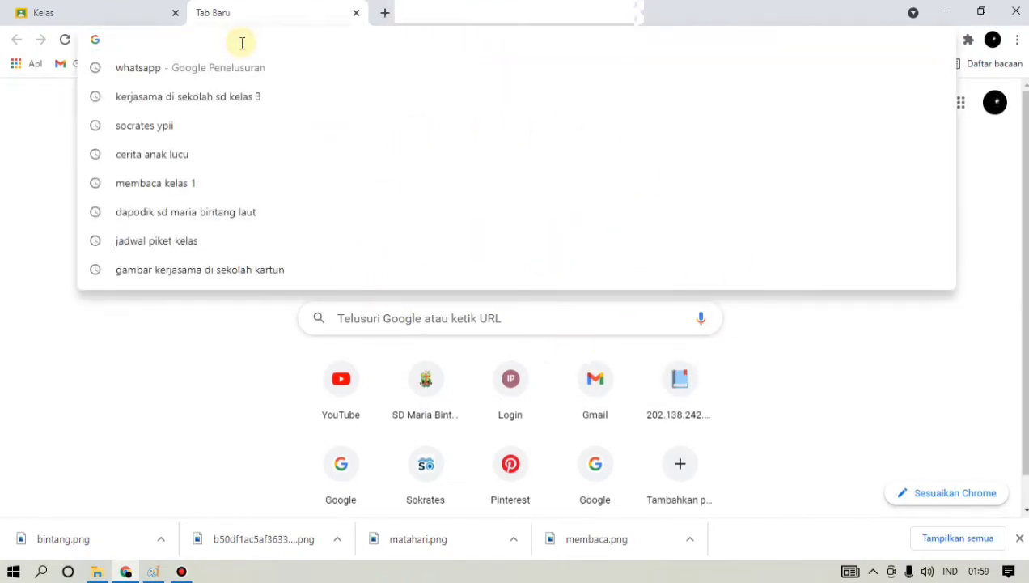
pyautogui.write('google')
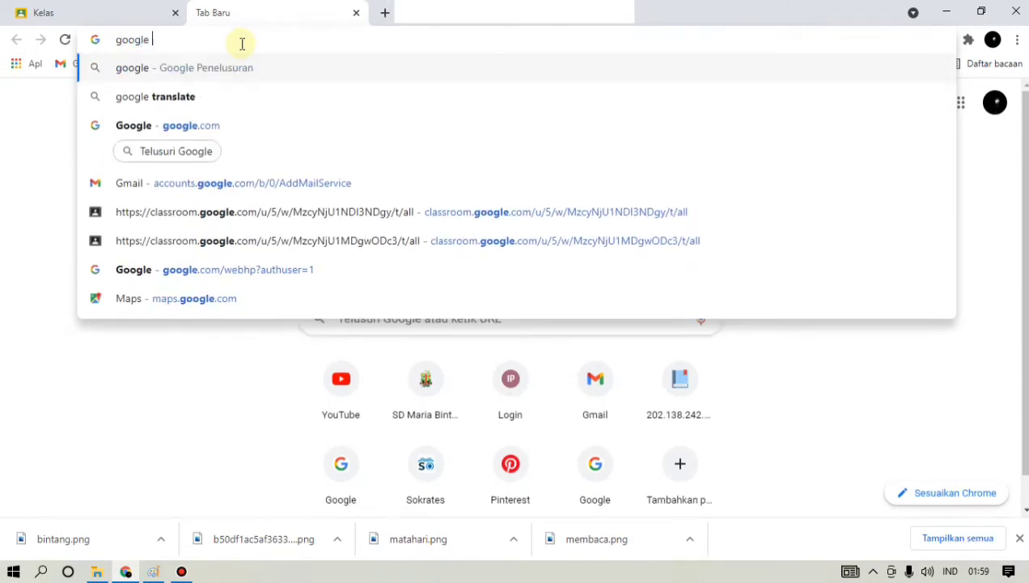
pyautogui.press('BackSpace')
pyautogui.write('.com')
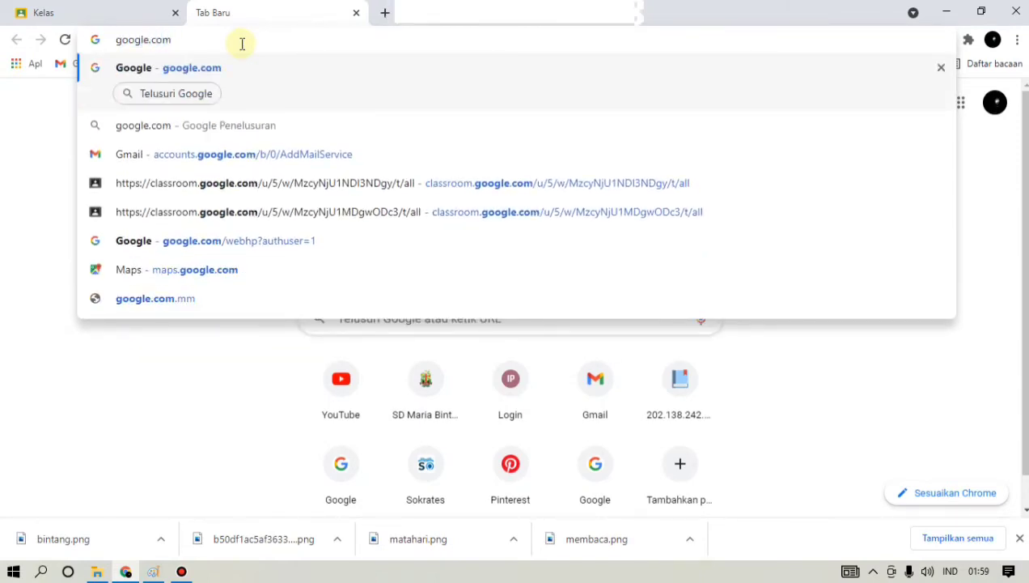
pyautogui.press('Return')
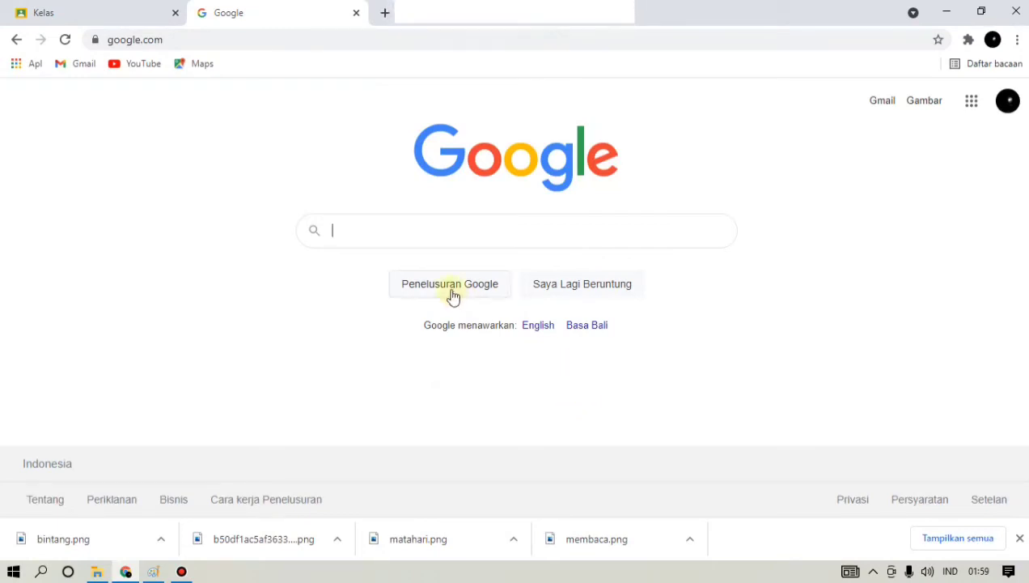
# Search Google for "buku kartun" and show the image results
pyautogui.click(358, 236)
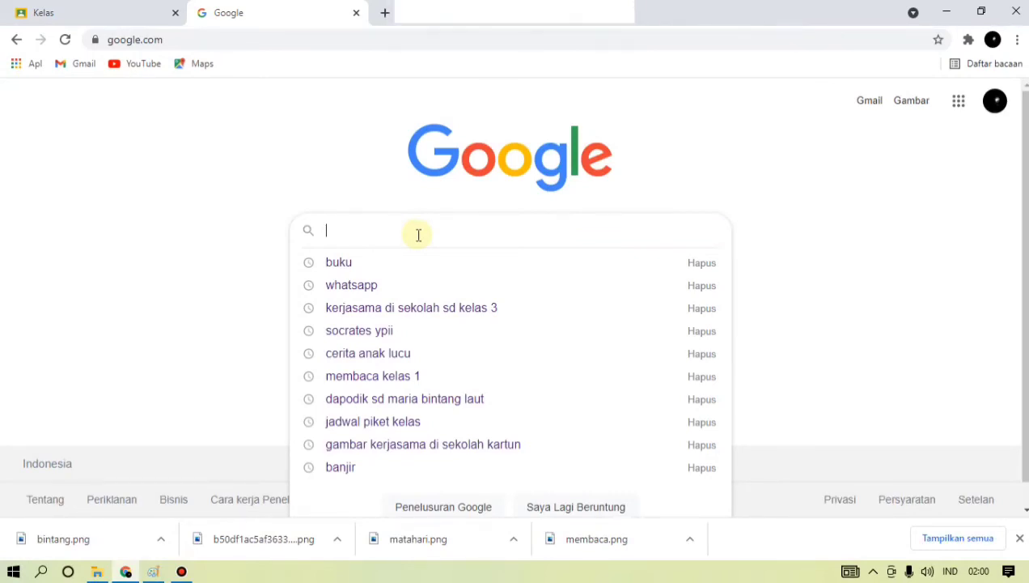
pyautogui.write('buku ')
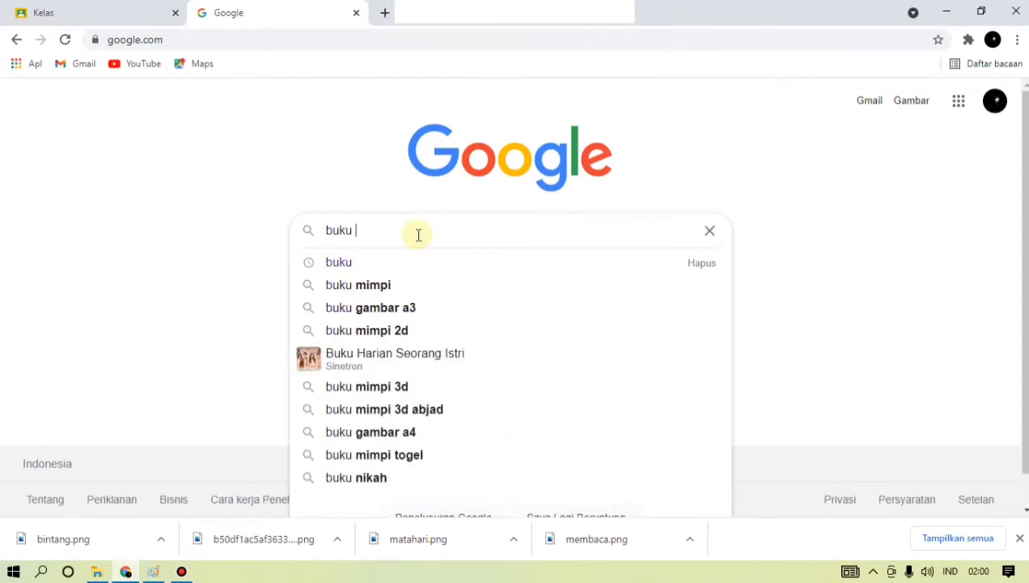
pyautogui.write('kartun')
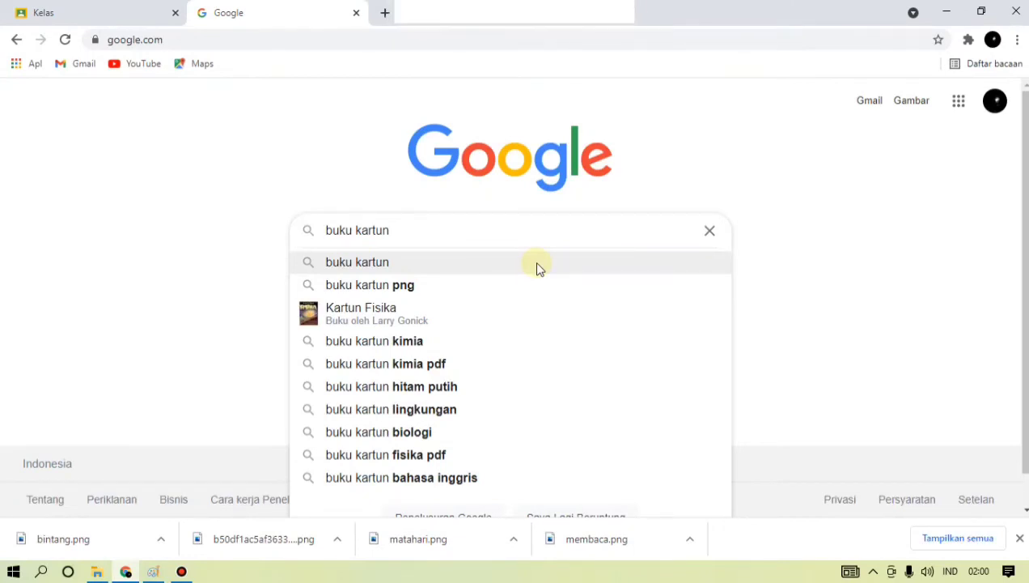
pyautogui.click(539, 267)
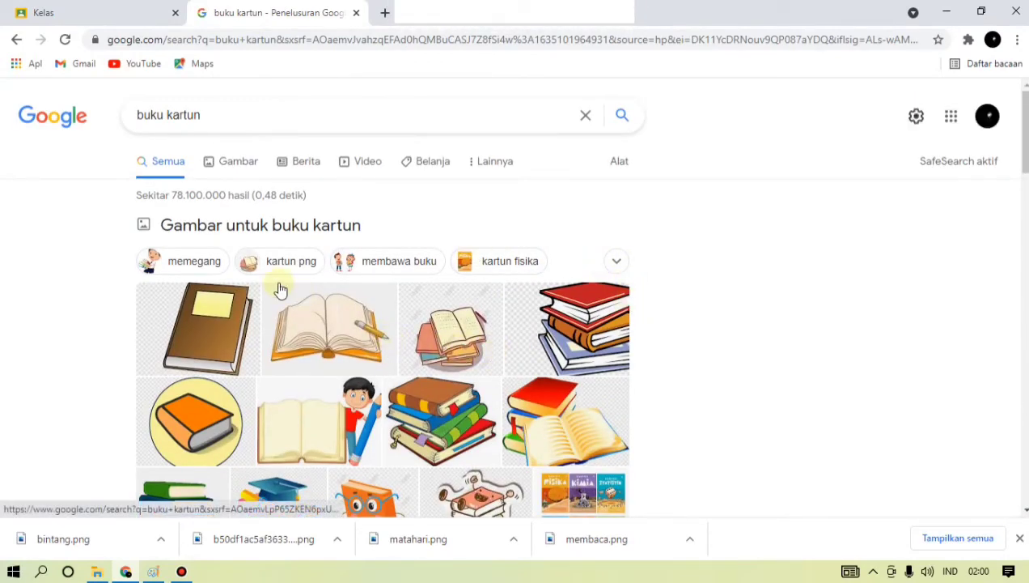
pyautogui.click(233, 163)
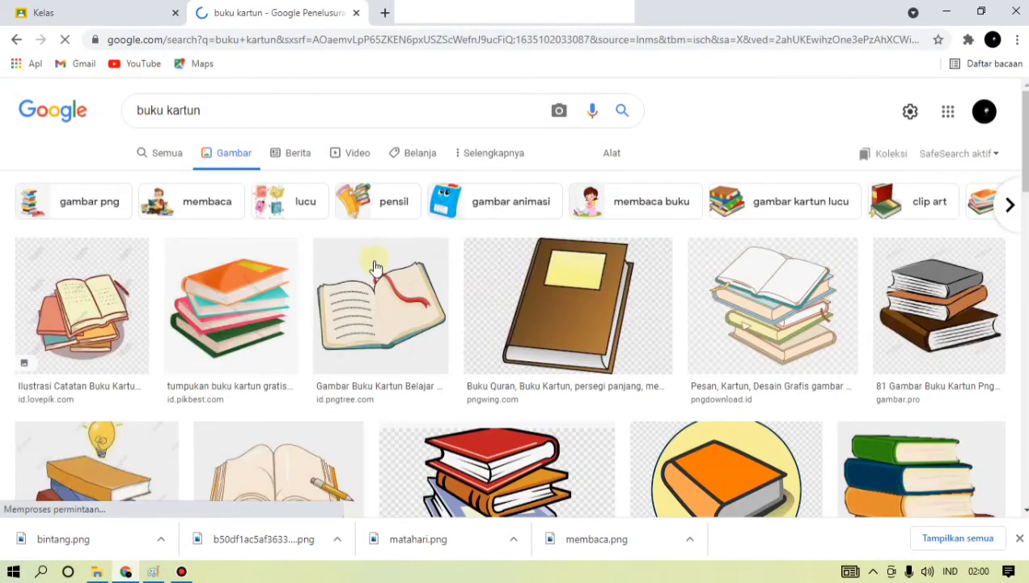
# Filter the "buku kartun" image results by colour to Transparan
pyautogui.scroll(-3, 374, 271)
pyautogui.scroll(3, 374, 272)
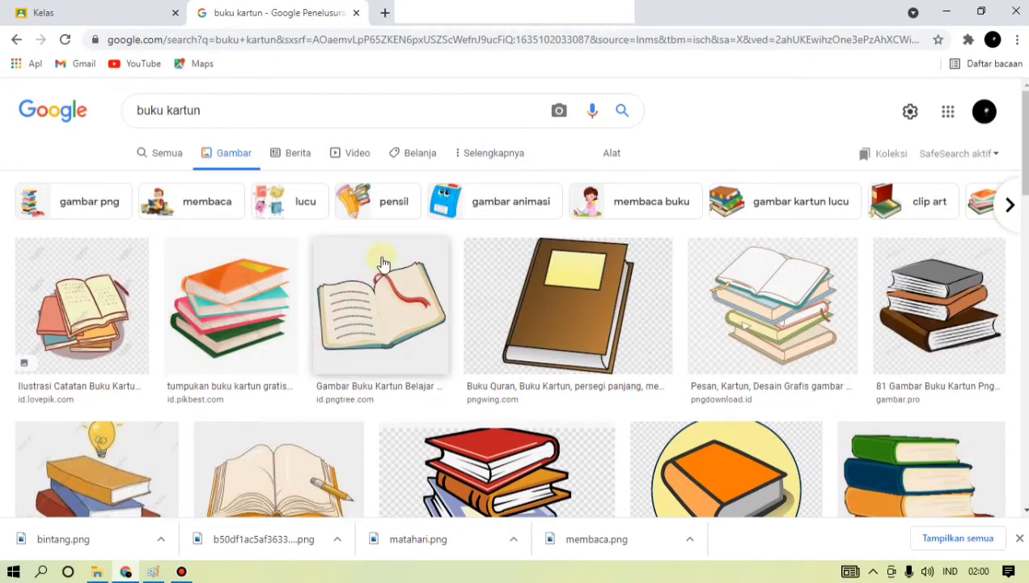
pyautogui.click(608, 156)
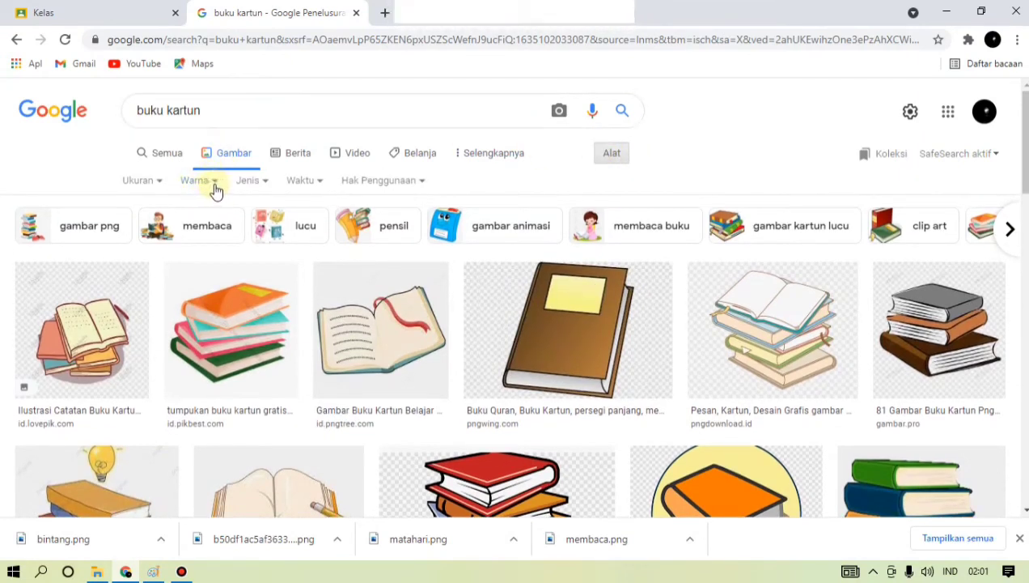
pyautogui.click(213, 181)
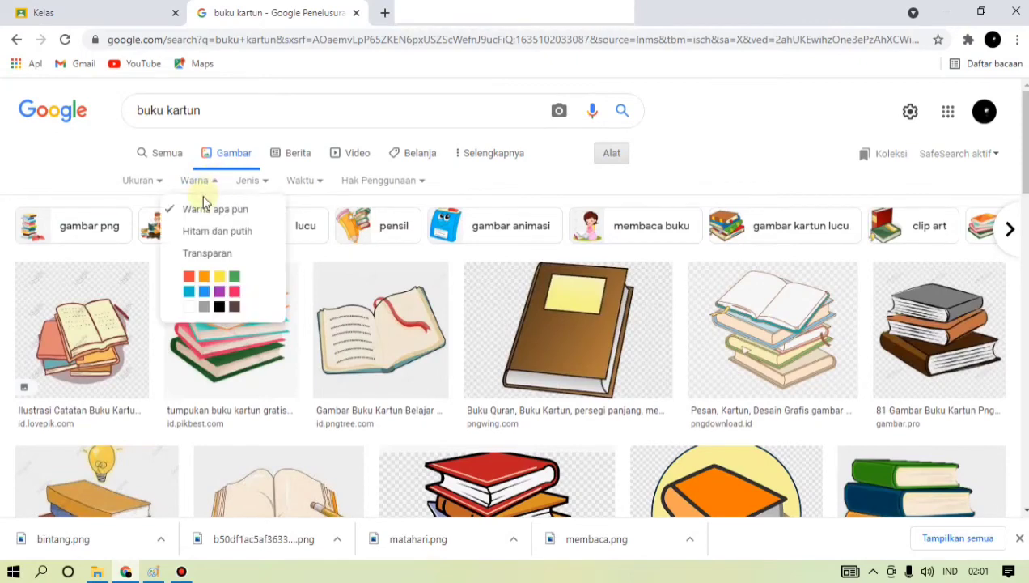
pyautogui.click(199, 256)
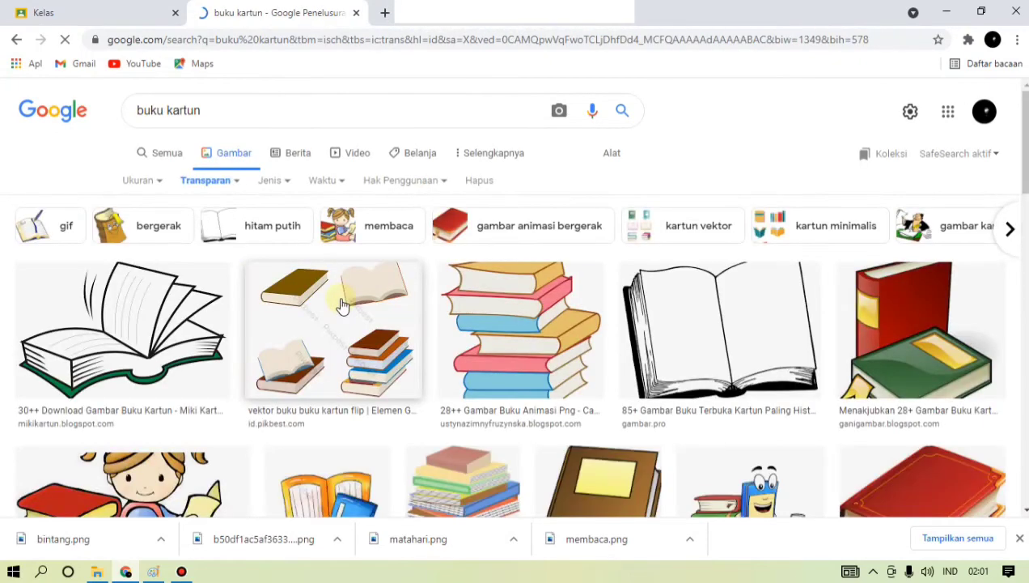
# Look through the transparent book images and open the preview of the two boys sitting and reading books
pyautogui.scroll(-2, 384, 367)
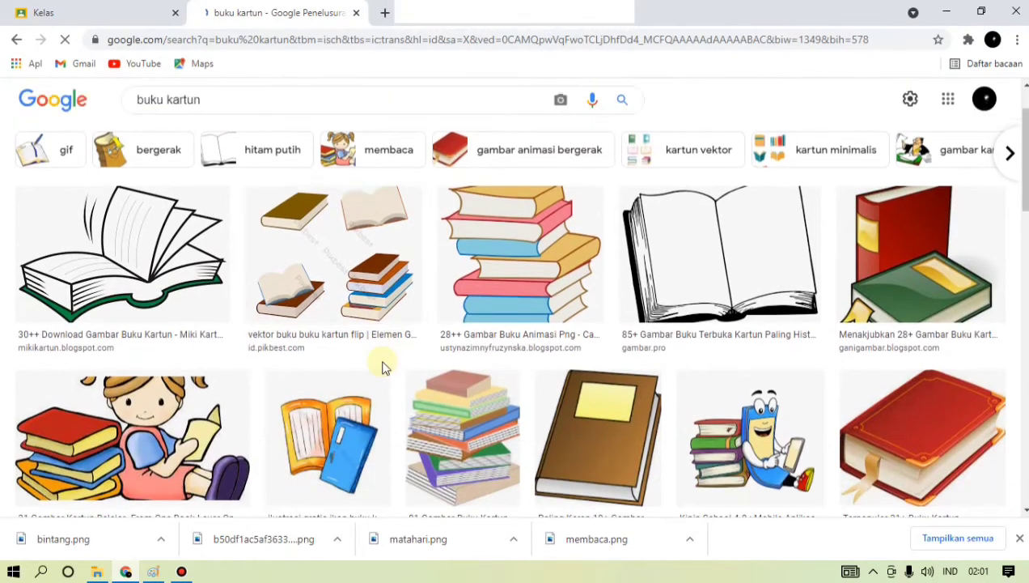
pyautogui.scroll(-4, 385, 367)
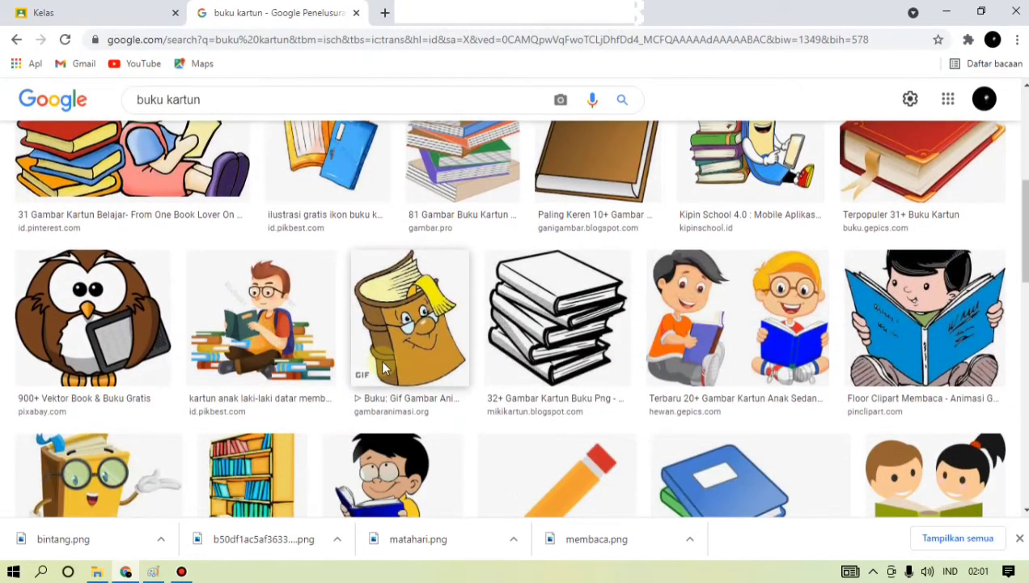
pyautogui.scroll(-2, 385, 367)
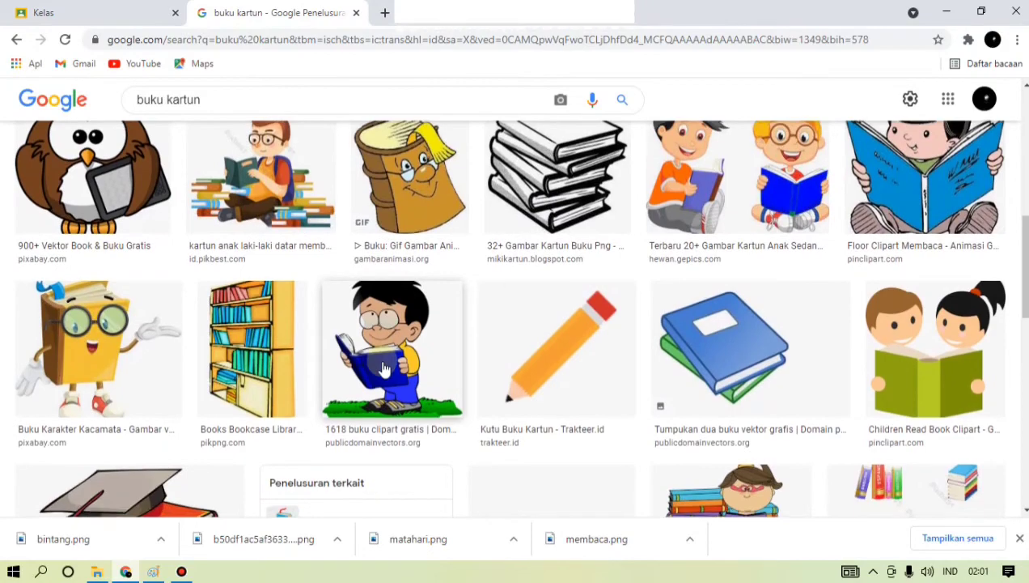
pyautogui.scroll(-2, 384, 367)
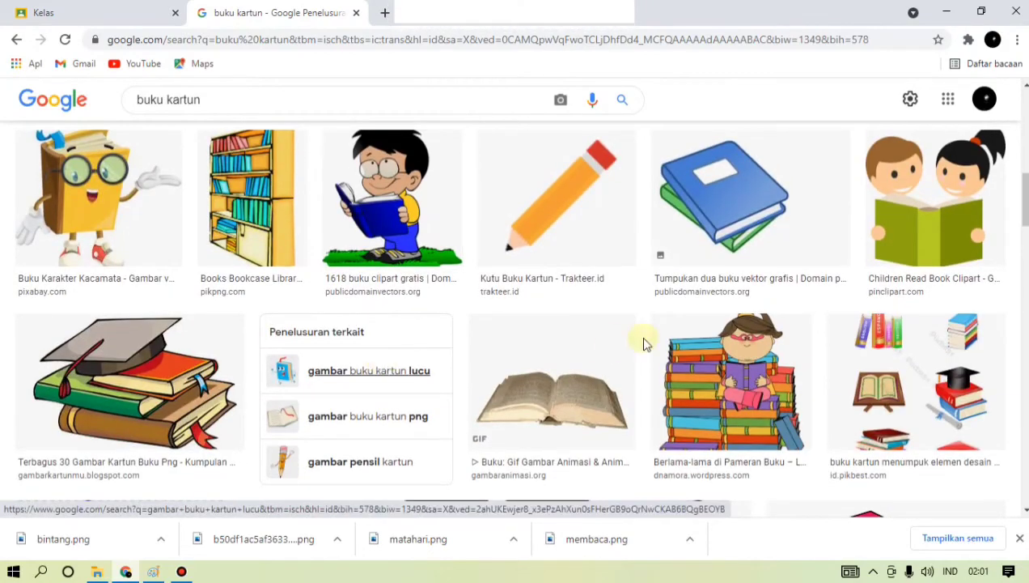
pyautogui.scroll(-2, 650, 340)
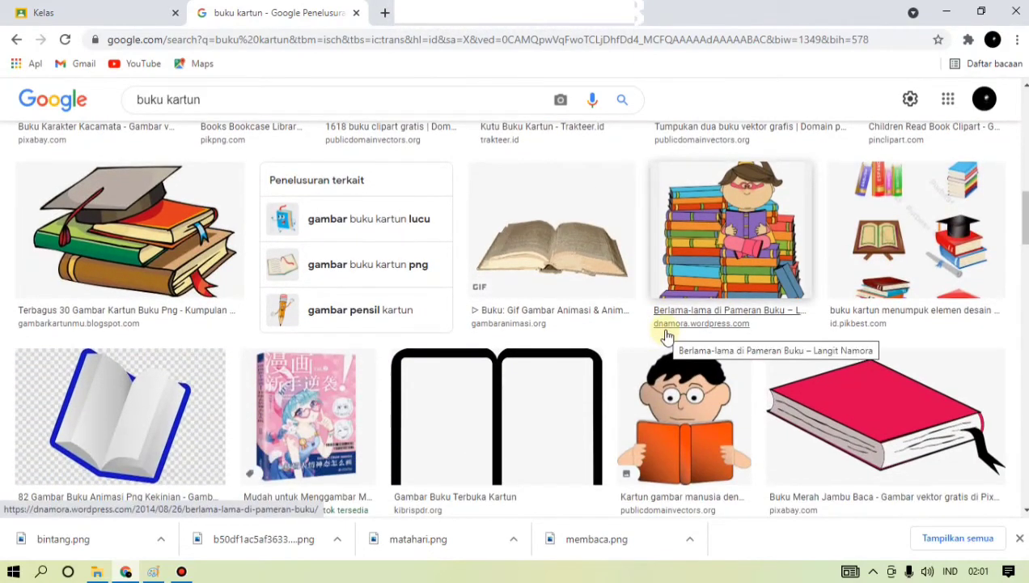
pyautogui.scroll(7, 665, 336)
pyautogui.scroll(1, 665, 336)
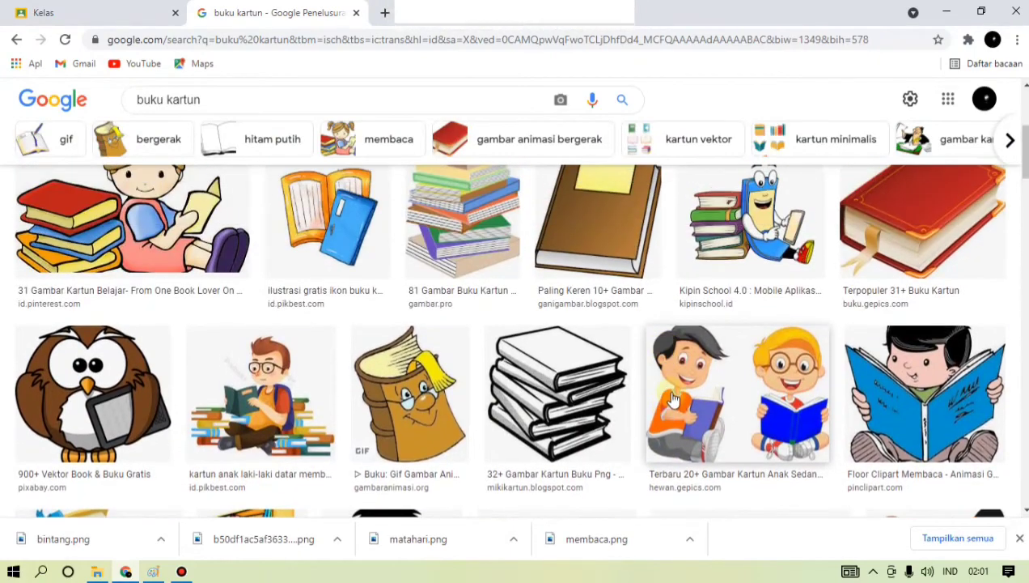
pyautogui.scroll(-1, 710, 377)
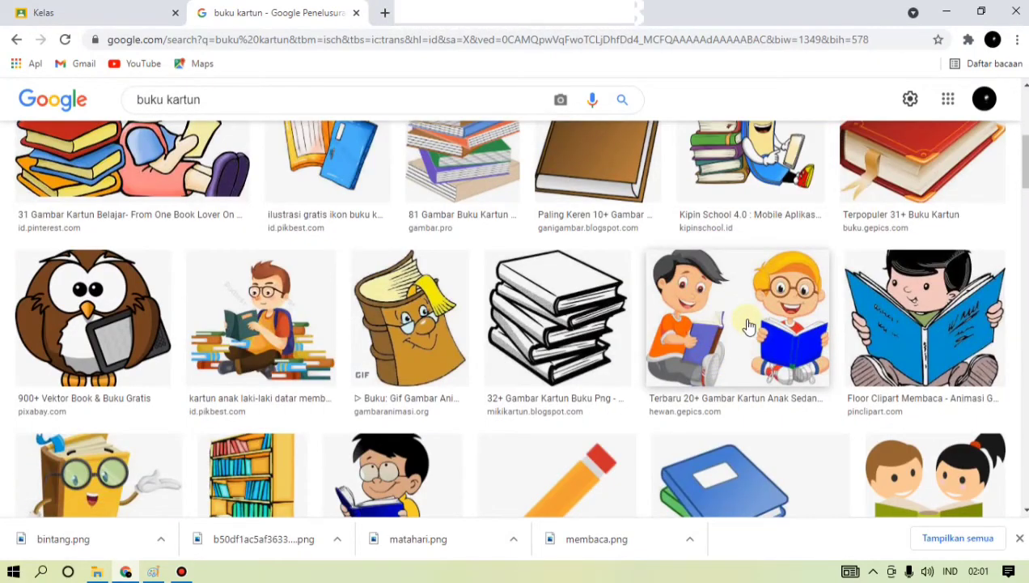
pyautogui.click(748, 324)
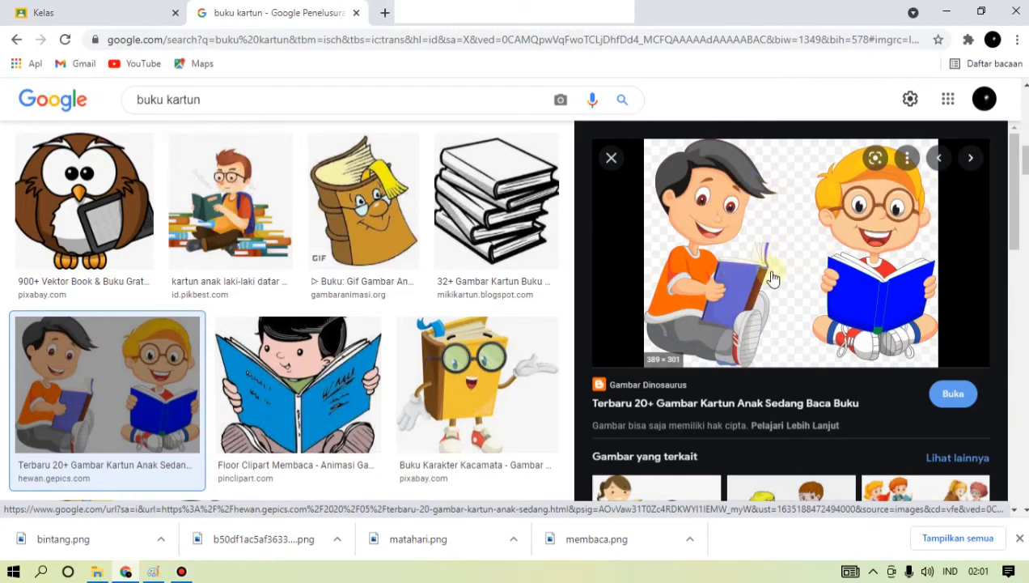
# Save the previewed image of the two reading boys to the Downloads folder as a PNG named "membaca buku"
pyautogui.rightClick(767, 210)
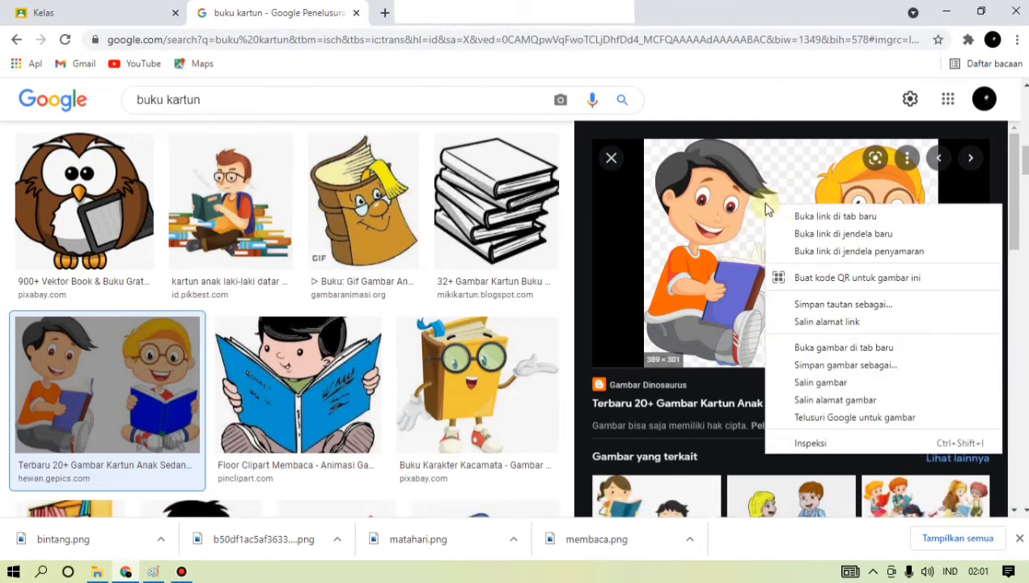
pyautogui.click(799, 368)
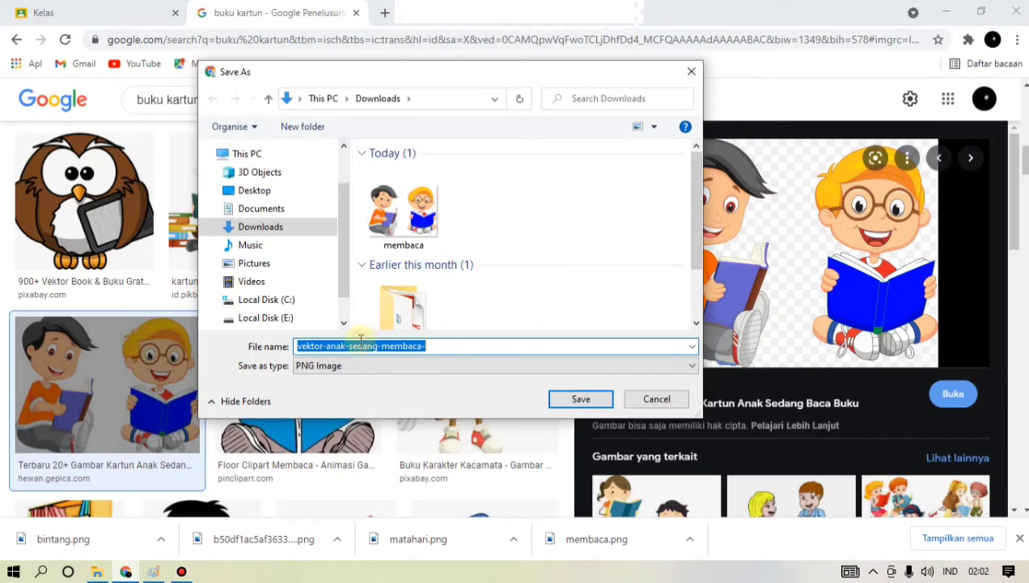
pyautogui.click(278, 231)
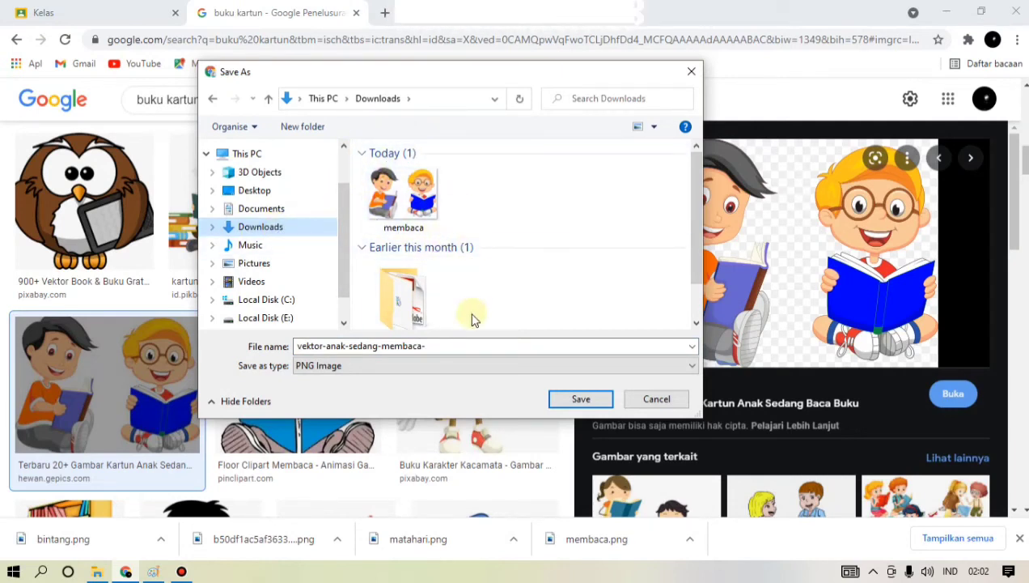
pyautogui.doubleClick(474, 347)
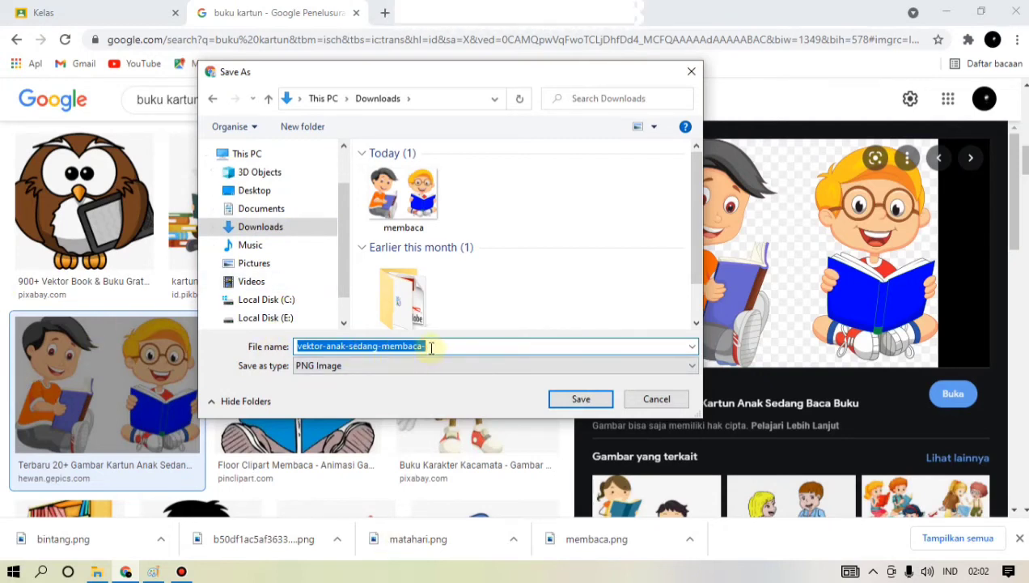
pyautogui.click(437, 344)
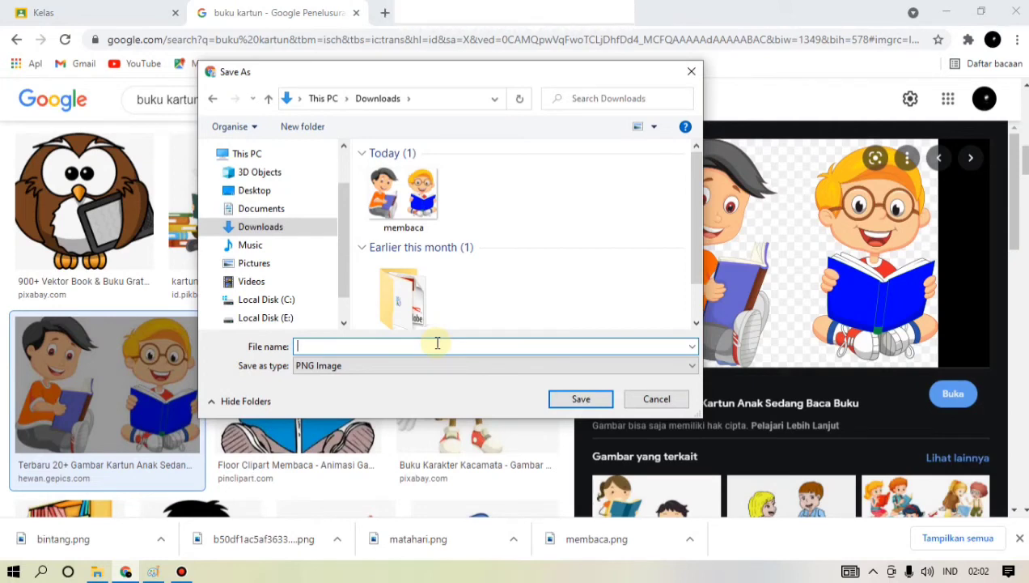
pyautogui.write('membaca buku')
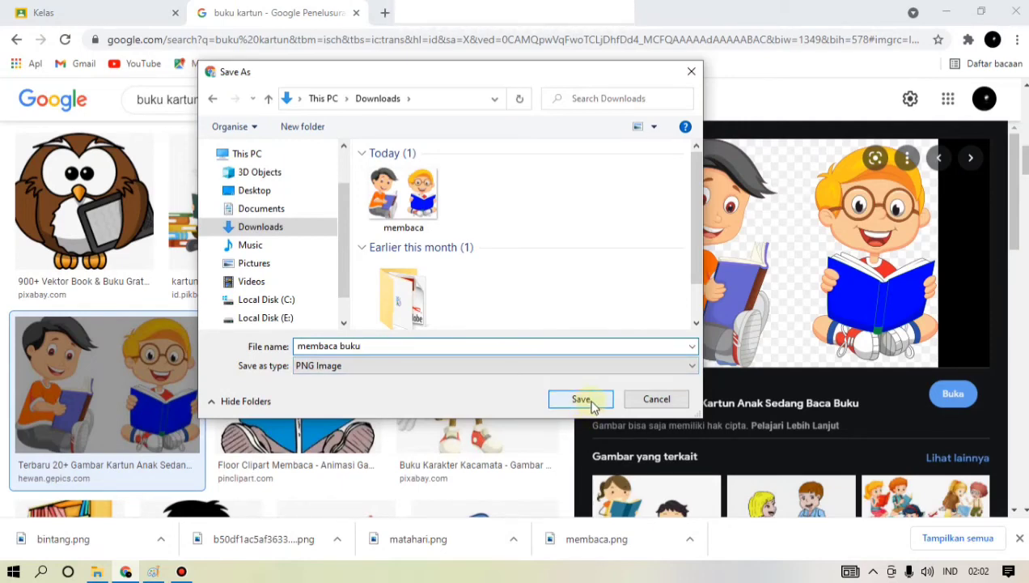
pyautogui.click(582, 400)
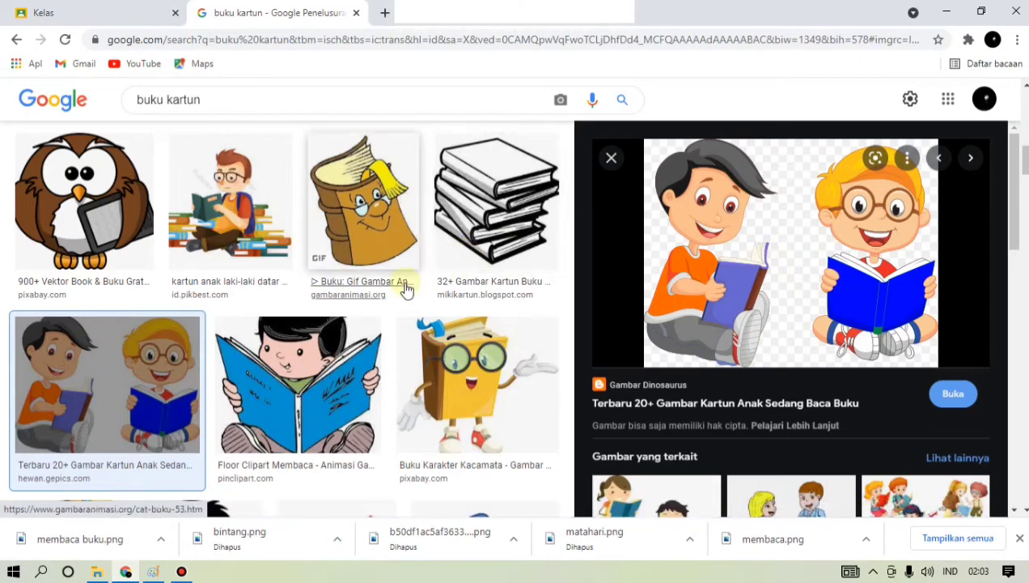
# Replace the image search term with "matahari kartun" and run the search
pyautogui.scroll(1, 407, 289)
pyautogui.scroll(1, 407, 289)
pyautogui.click(159, 99)
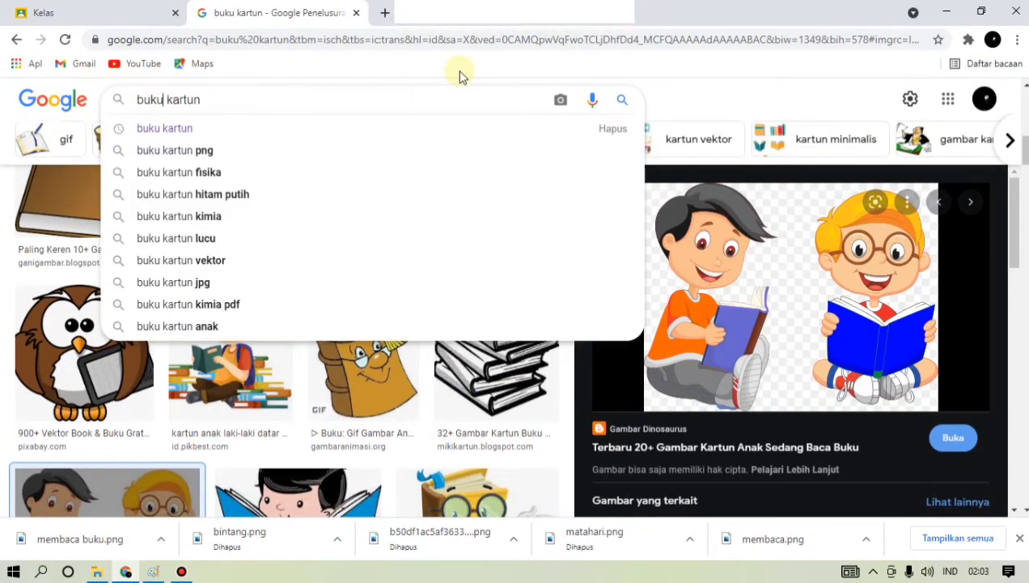
pyautogui.press('Right')
pyautogui.press('Right')
pyautogui.press('Right')
pyautogui.press('Right')
pyautogui.press('Right')
pyautogui.press('BackSpace')
pyautogui.press('BackSpace')
pyautogui.press('BackSpace')
pyautogui.press('BackSpace')
pyautogui.press('BackSpace')
pyautogui.press('BackSpace')
pyautogui.press('BackSpace')
pyautogui.press('BackSpace')
pyautogui.press('BackSpace')
pyautogui.press('BackSpace')
pyautogui.press('BackSpace')
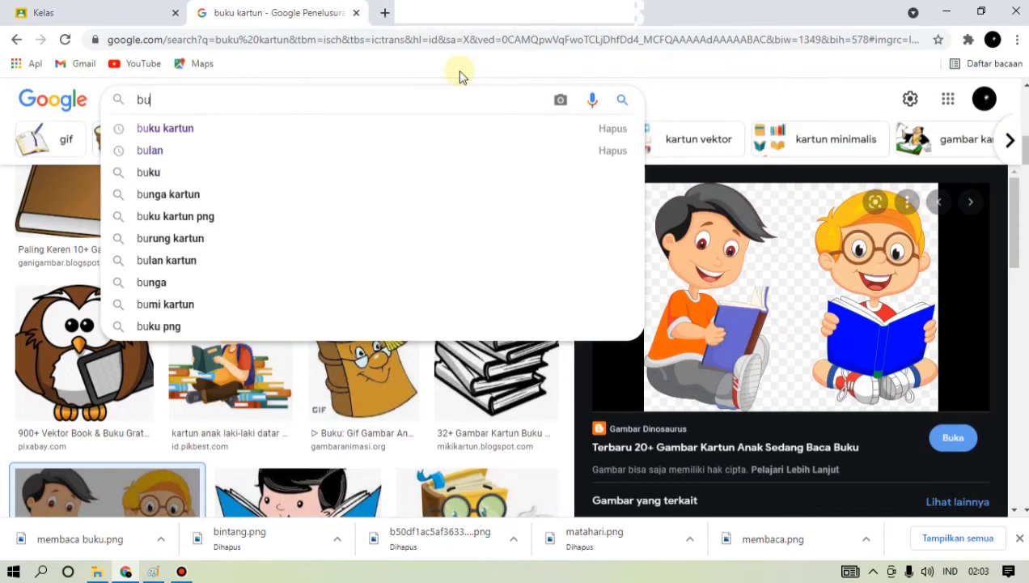
pyautogui.write('mataha')
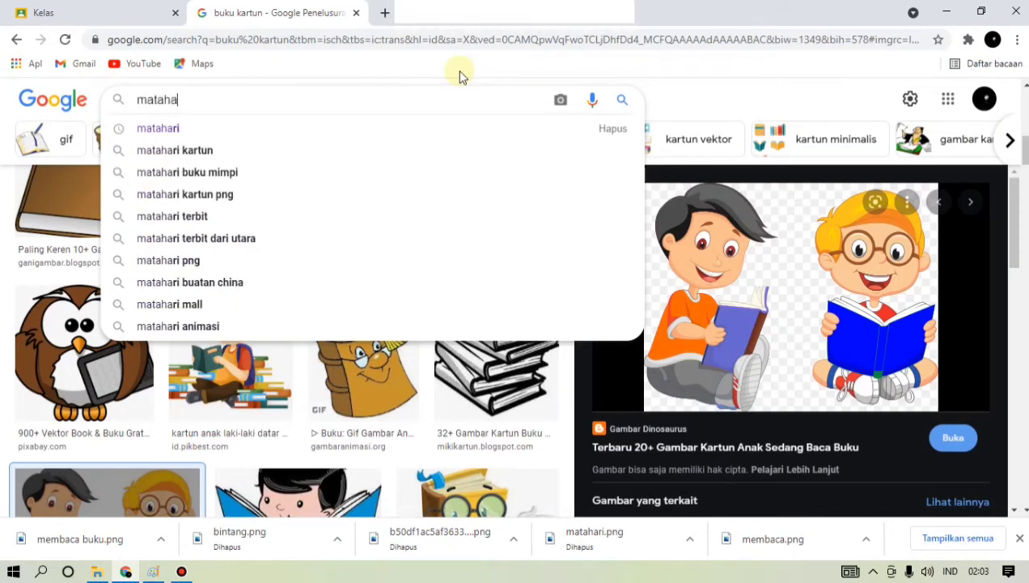
pyautogui.write('ri kartun')
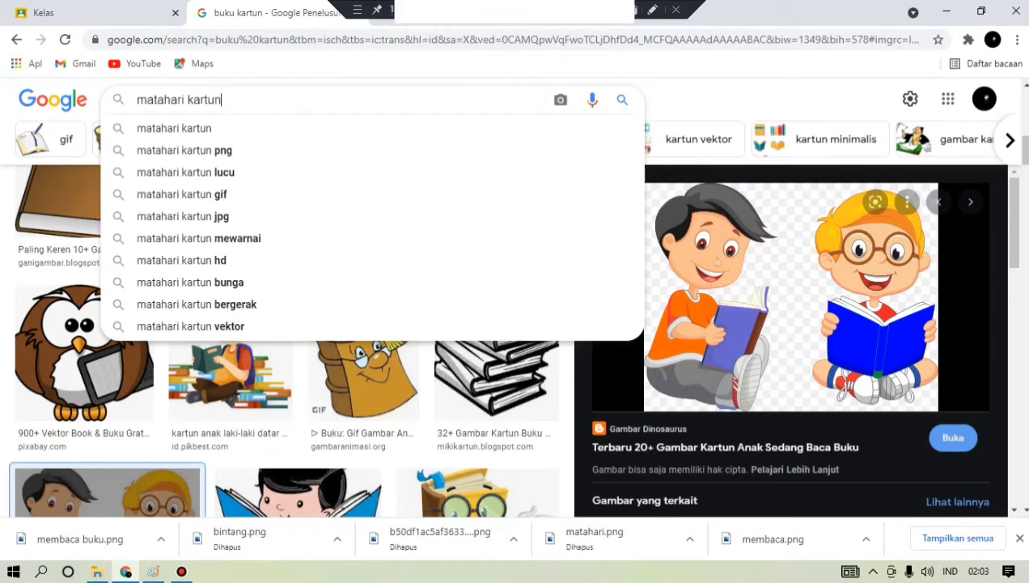
pyautogui.press('Return')
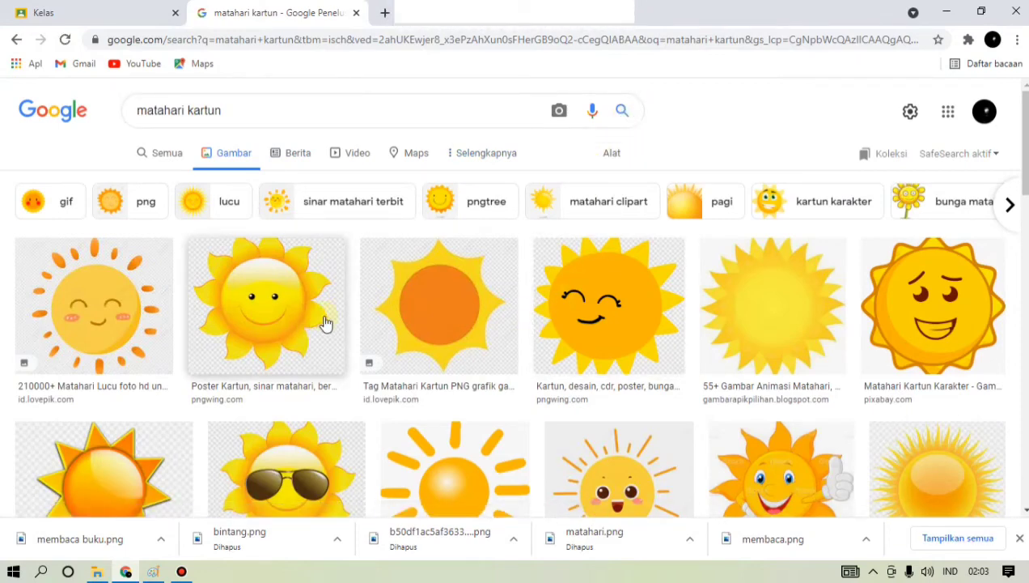
# Browse the cartoon sun images and open the preview of the winking sun with a black outline from Pixabay
pyautogui.scroll(-1, 326, 322)
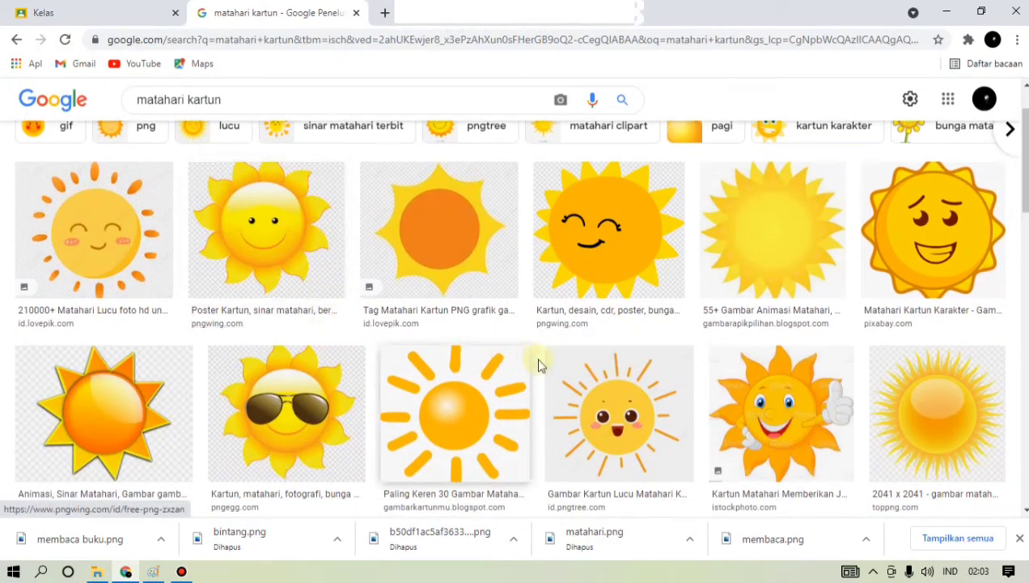
pyautogui.scroll(-2, 781, 246)
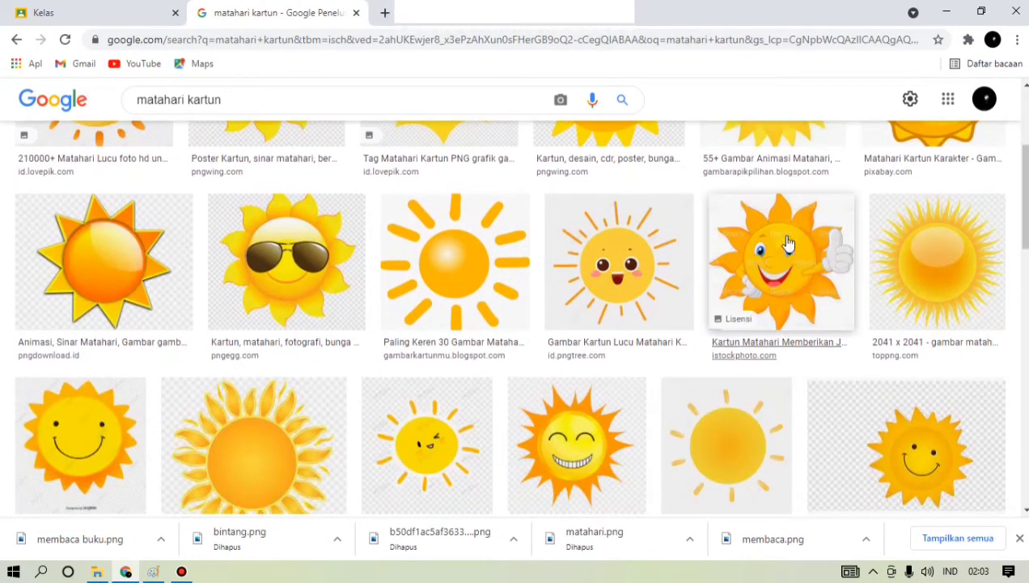
pyautogui.scroll(3, 781, 246)
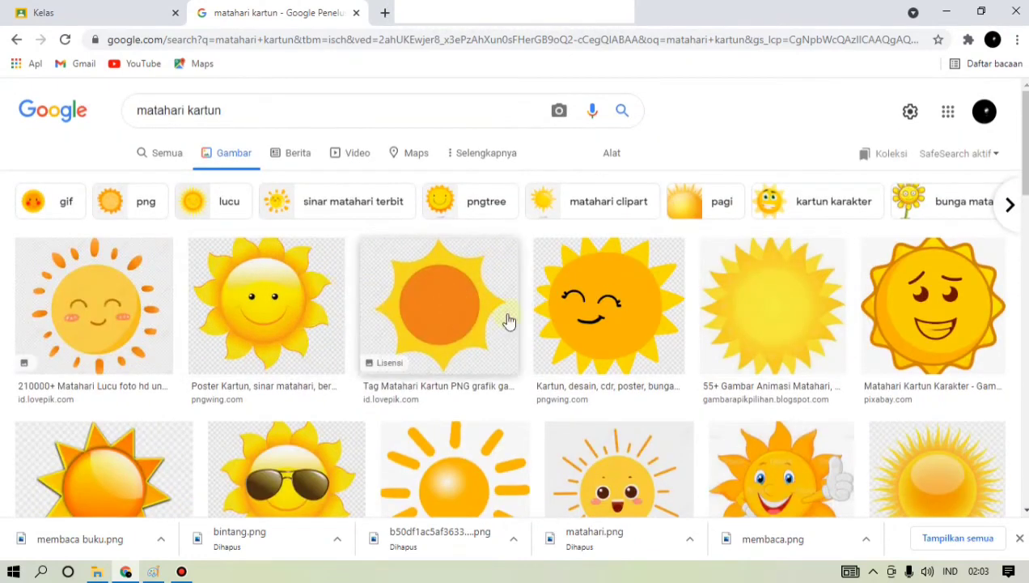
pyautogui.scroll(-2, 680, 339)
pyautogui.scroll(-5, 680, 336)
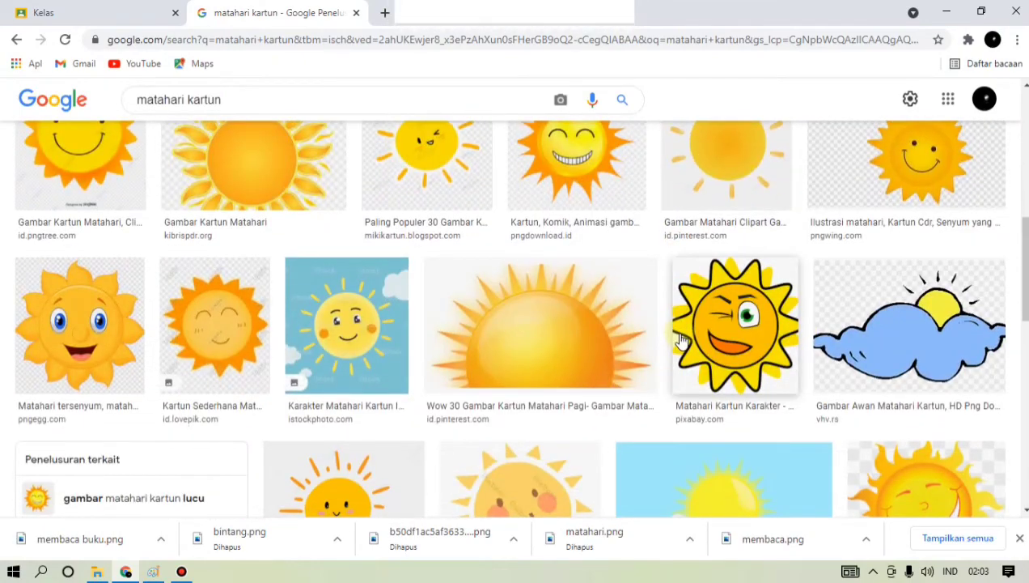
pyautogui.scroll(2, 680, 340)
pyautogui.scroll(-2, 680, 339)
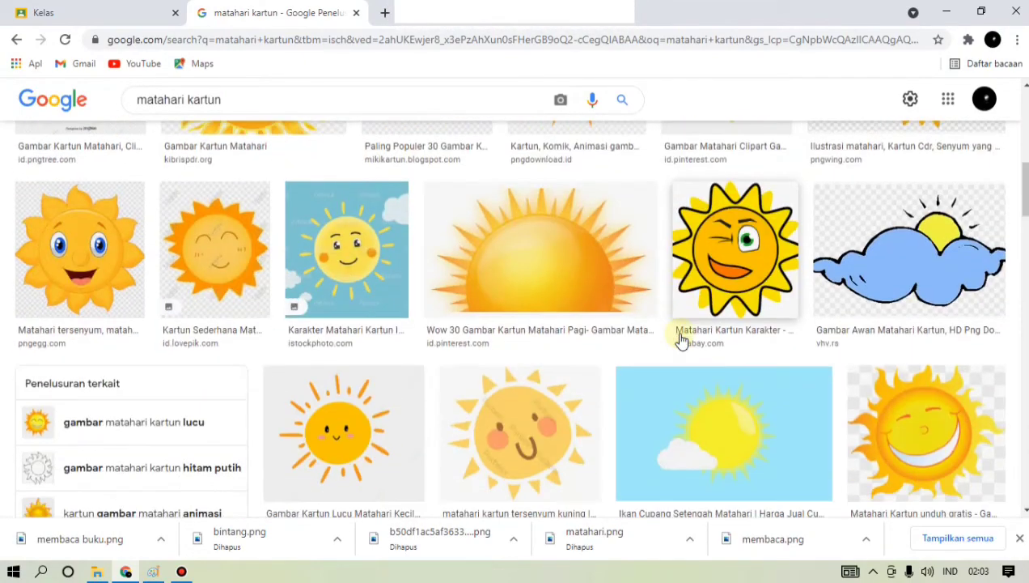
pyautogui.scroll(5, 680, 340)
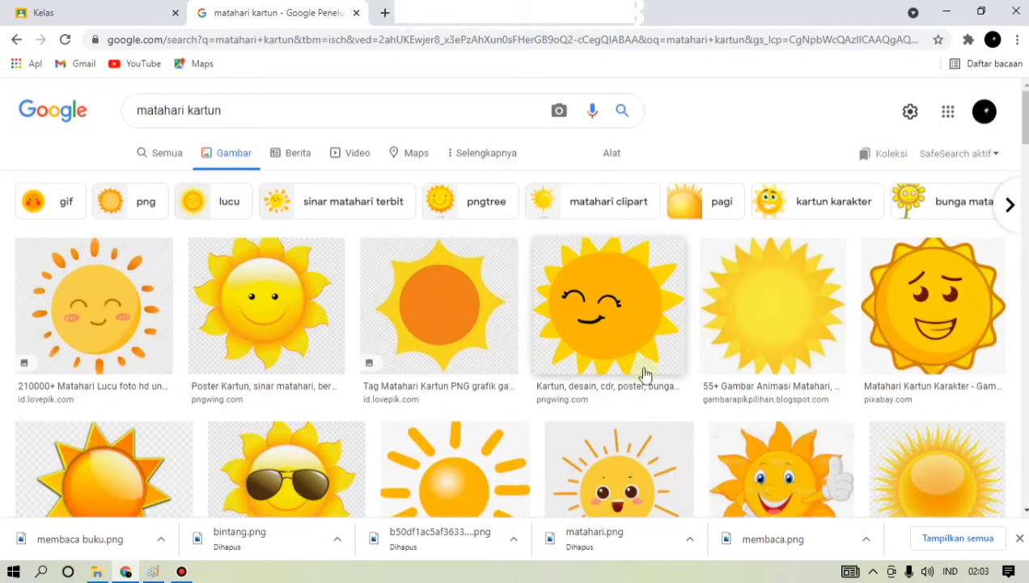
pyautogui.scroll(-5, 643, 375)
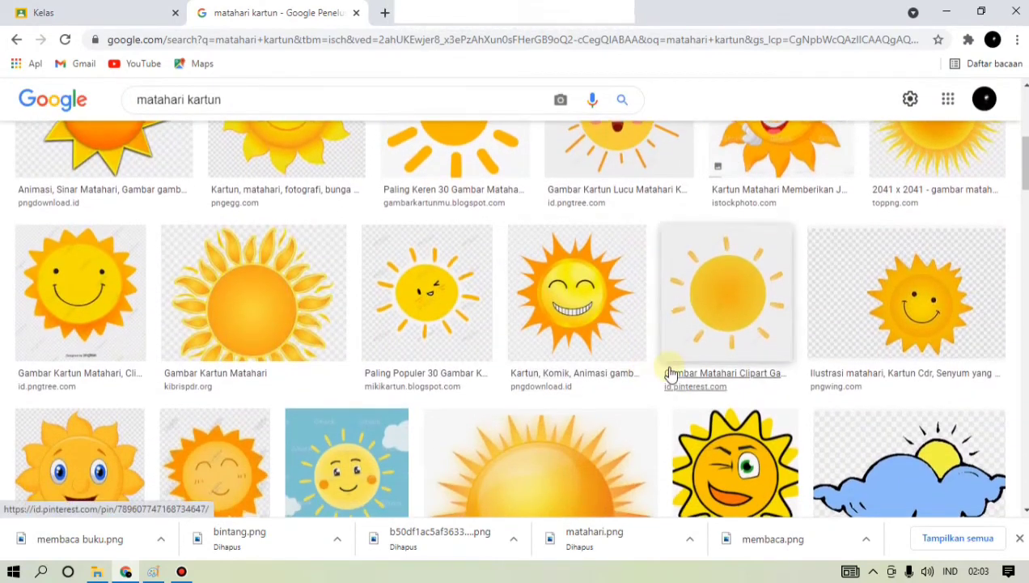
pyautogui.scroll(-2, 669, 372)
pyautogui.click(756, 331)
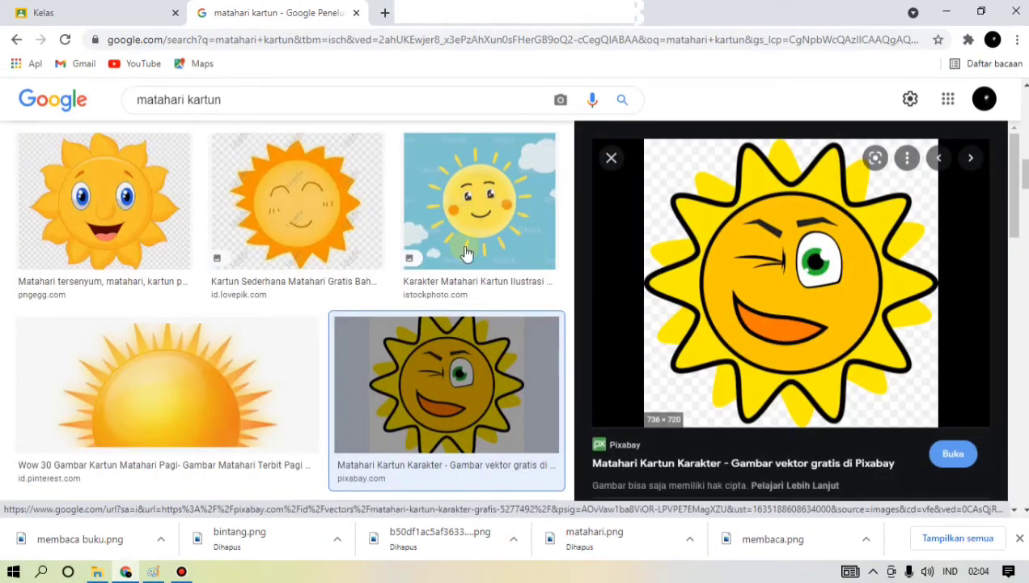
# Filter the cartoon sun image results by colour so that only transparent images are listed
pyautogui.scroll(5, 466, 254)
pyautogui.scroll(5, 466, 254)
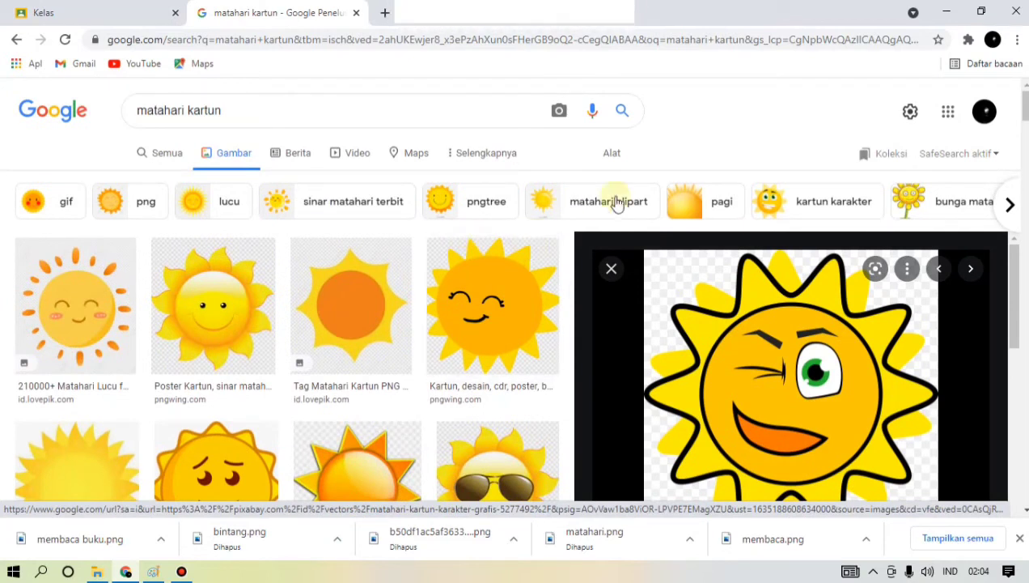
pyautogui.click(612, 155)
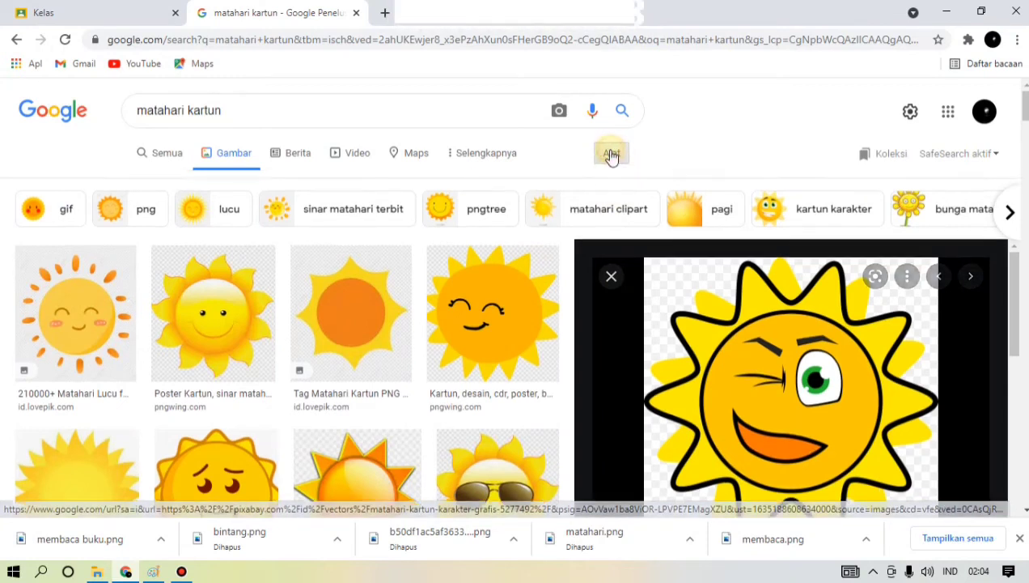
pyautogui.click(212, 184)
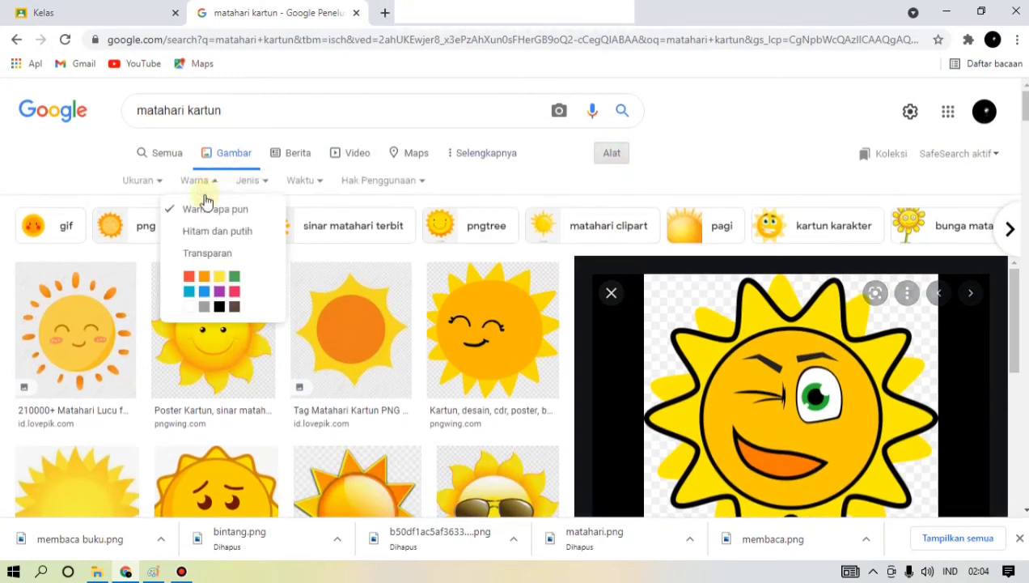
pyautogui.click(193, 258)
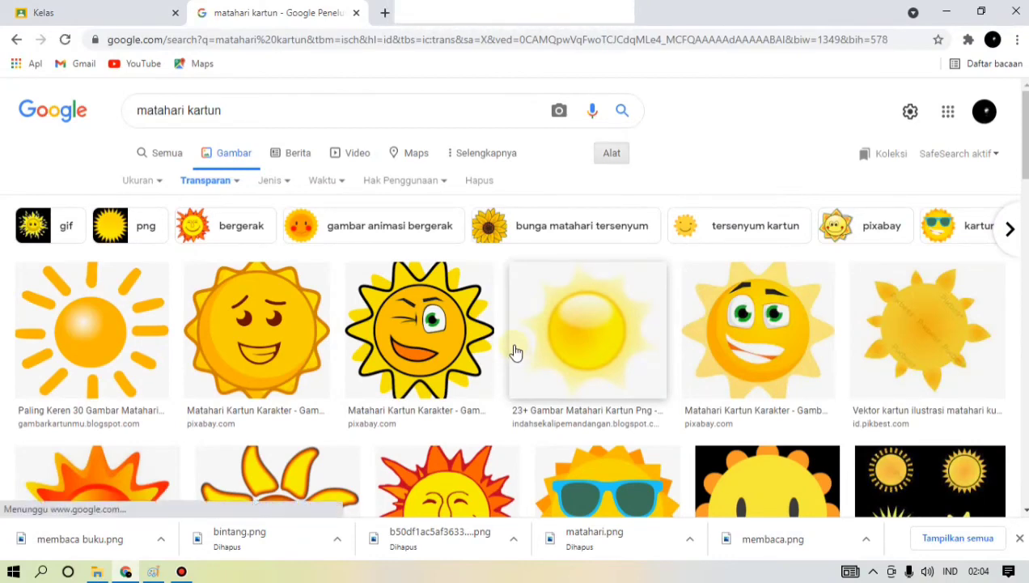
# Preview the winking sun with a black outline from Pixabay and save it to the Downloads folder as a PNG named "matahari"
pyautogui.scroll(-1, 492, 348)
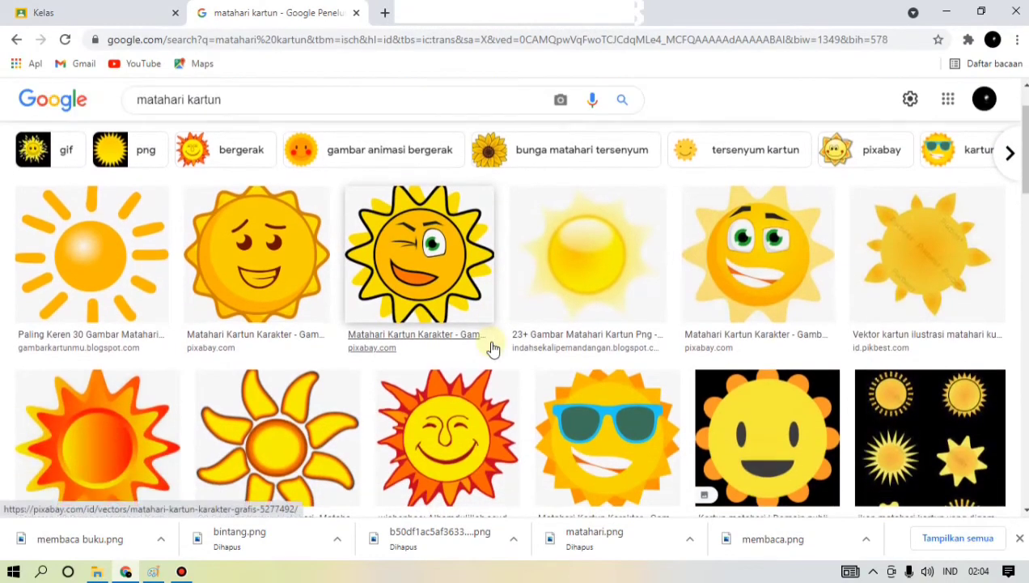
pyautogui.scroll(1, 489, 349)
pyautogui.click(420, 348)
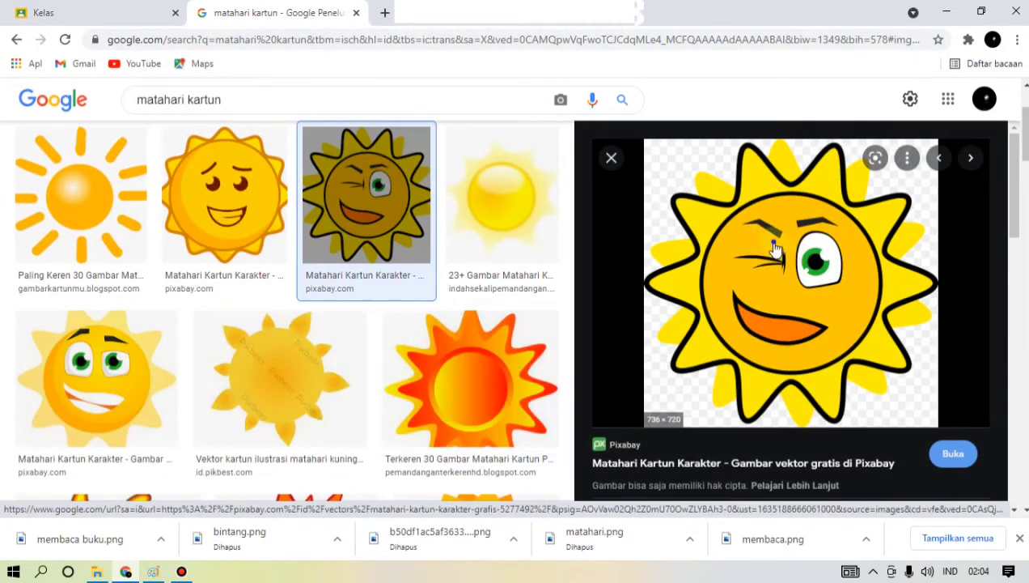
pyautogui.rightClick(769, 240)
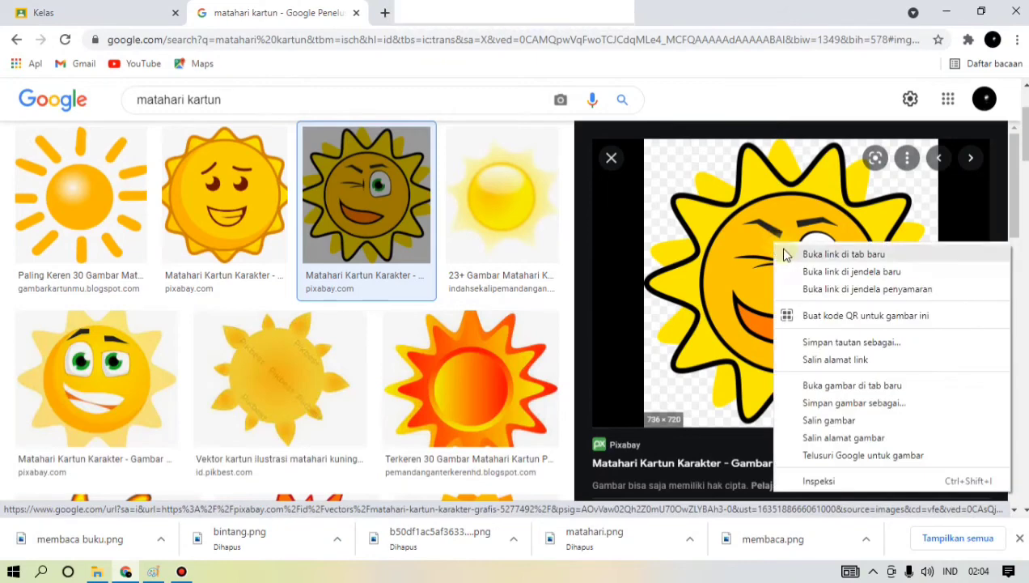
pyautogui.click(863, 403)
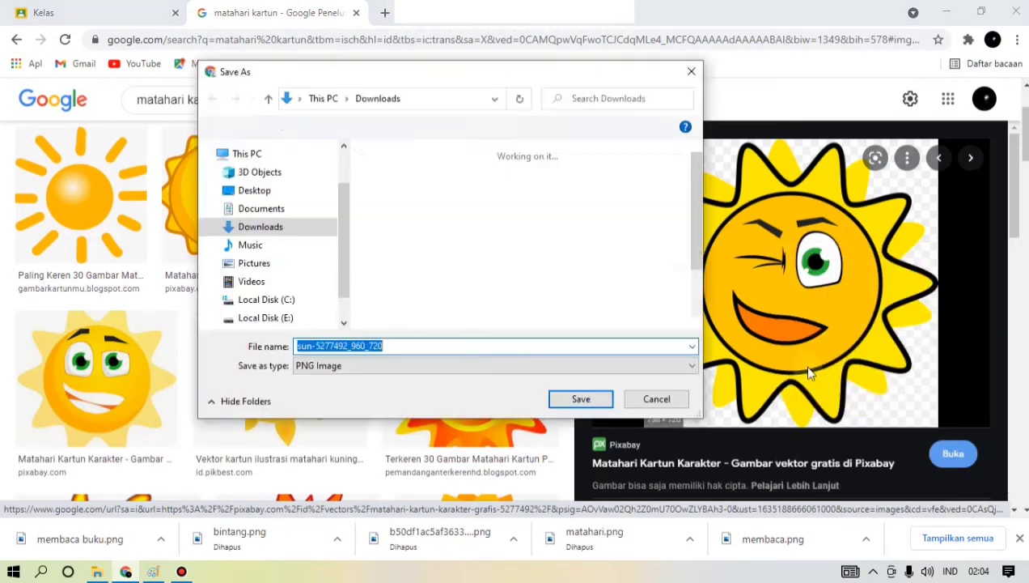
pyautogui.click(293, 227)
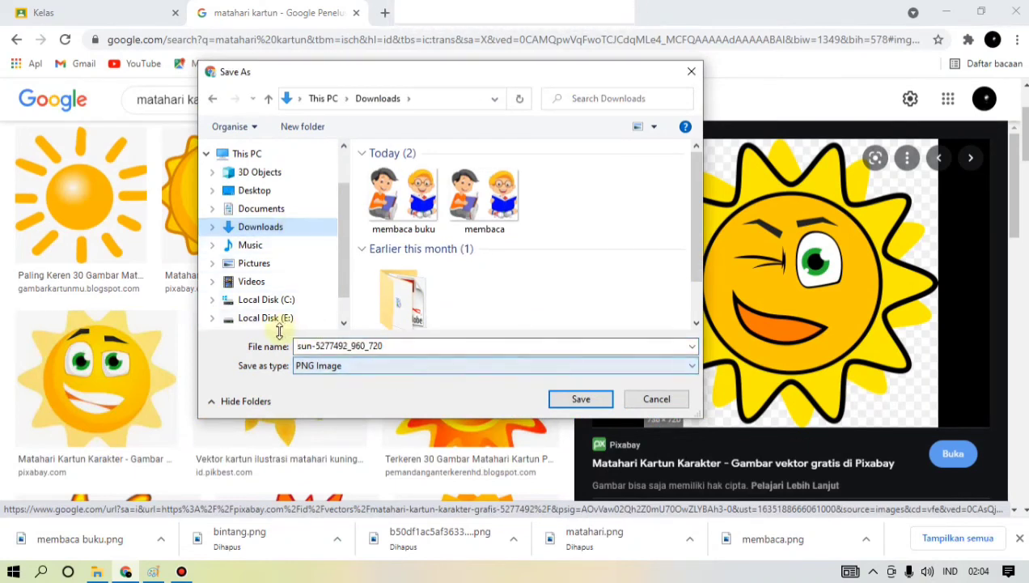
pyautogui.click(416, 344)
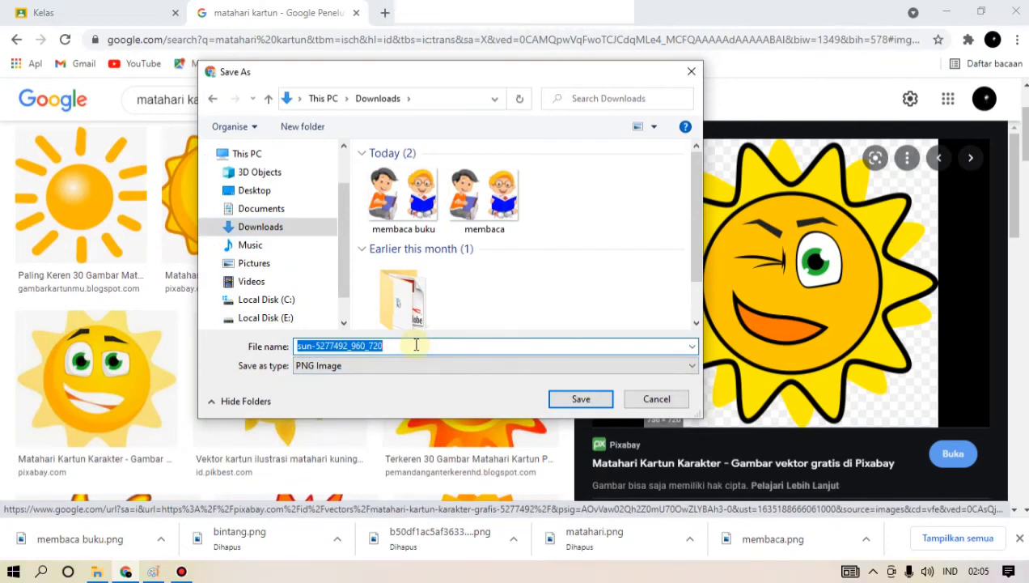
pyautogui.write('matahari')
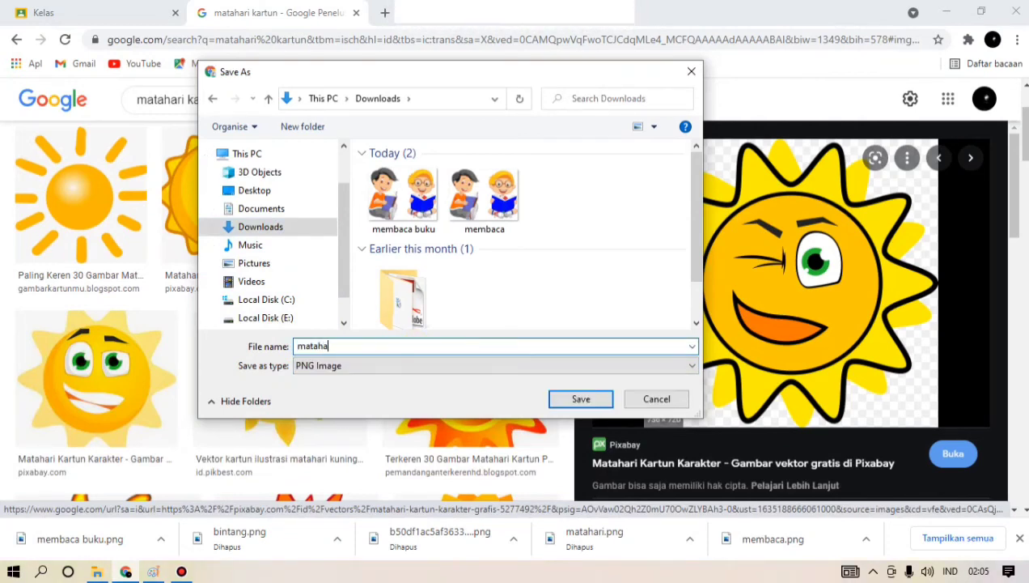
pyautogui.click(587, 400)
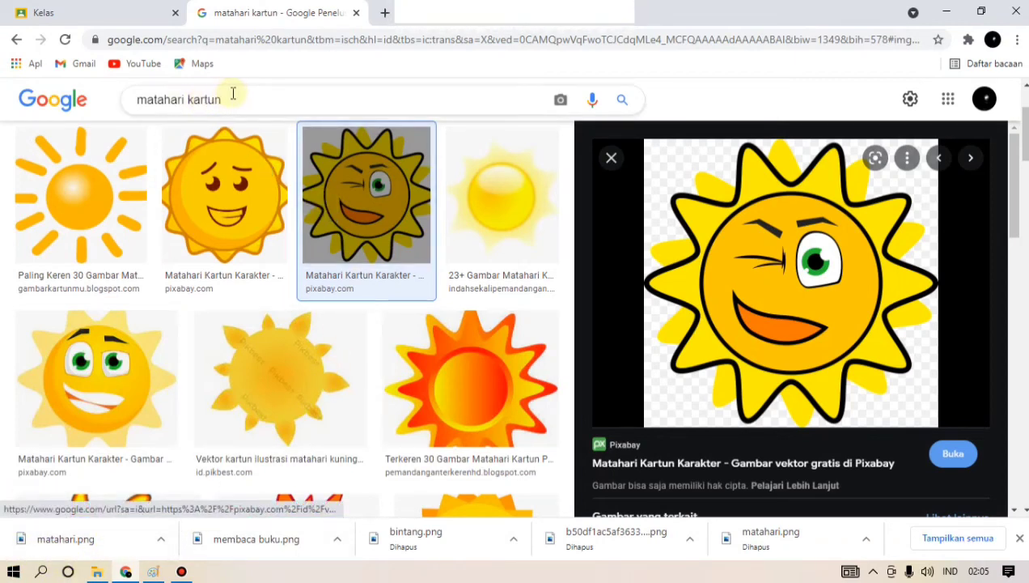
# Change the image search term to "bulan kartun" and run the search
pyautogui.click(185, 99)
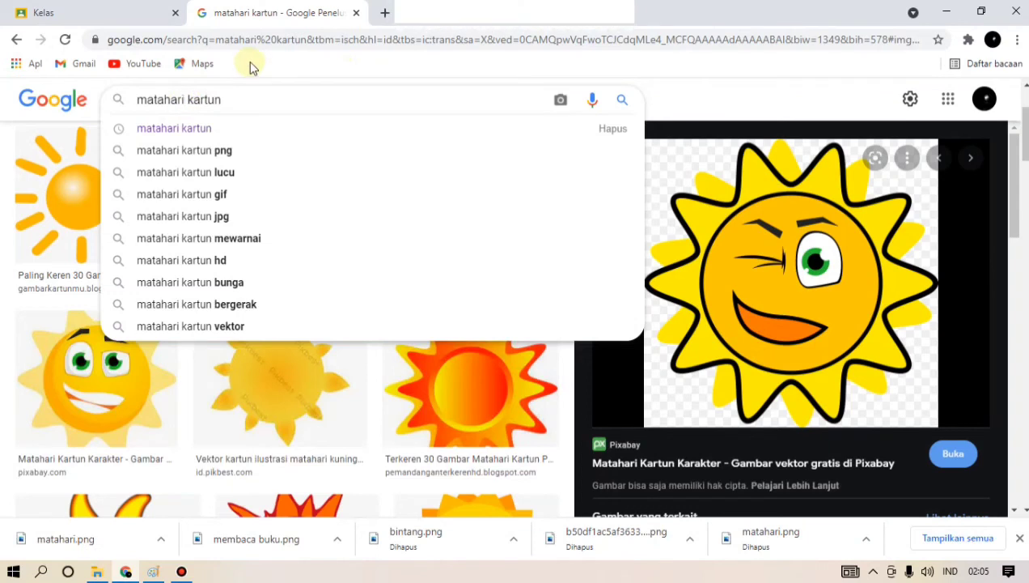
pyautogui.press('BackSpace')
pyautogui.press('BackSpace')
pyautogui.press('BackSpace')
pyautogui.press('BackSpace')
pyautogui.press('BackSpace')
pyautogui.press('BackSpace')
pyautogui.press('BackSpace')
pyautogui.press('BackSpace')
pyautogui.press('BackSpace')
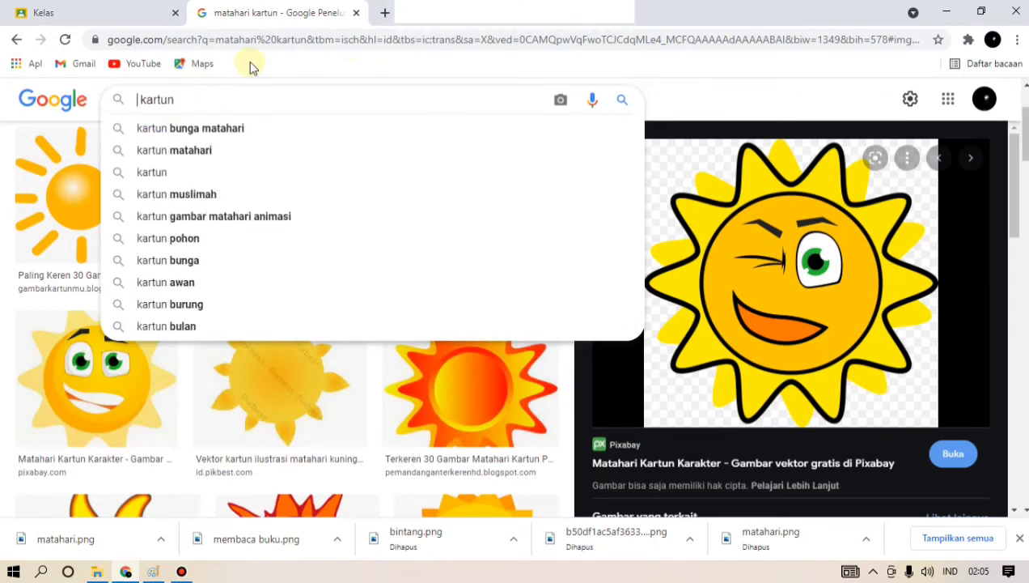
pyautogui.write('bulan')
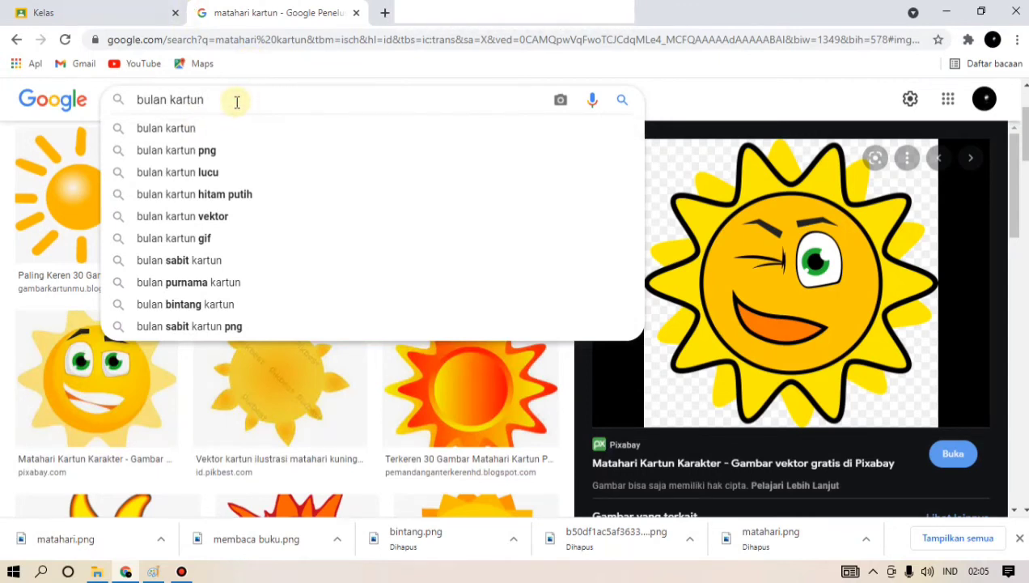
pyautogui.click(622, 104)
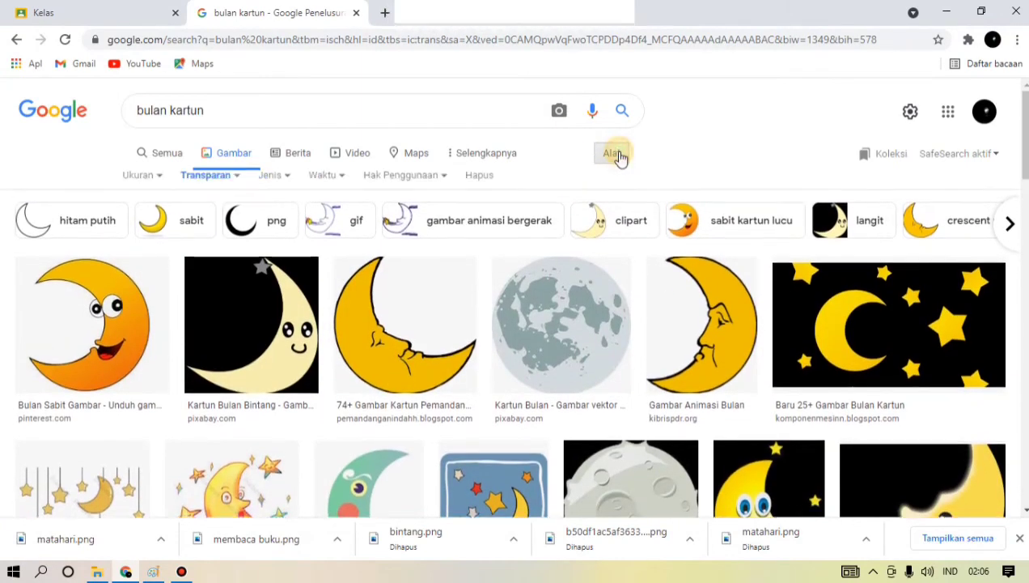
# Look through the transparent cartoon moon images and open the preview of the smiling orange crescent moon from Pinterest
pyautogui.click(220, 182)
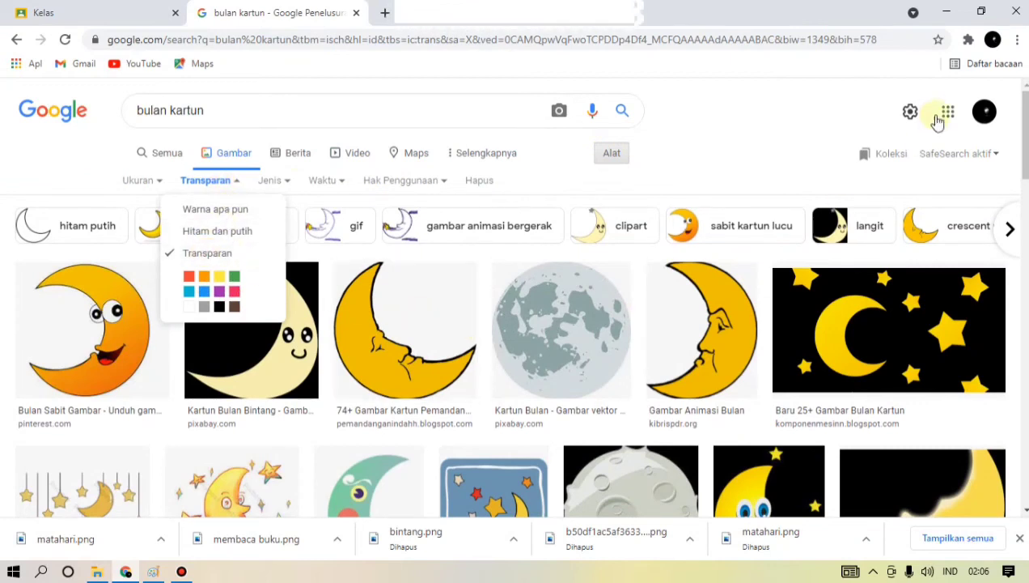
pyautogui.click(614, 156)
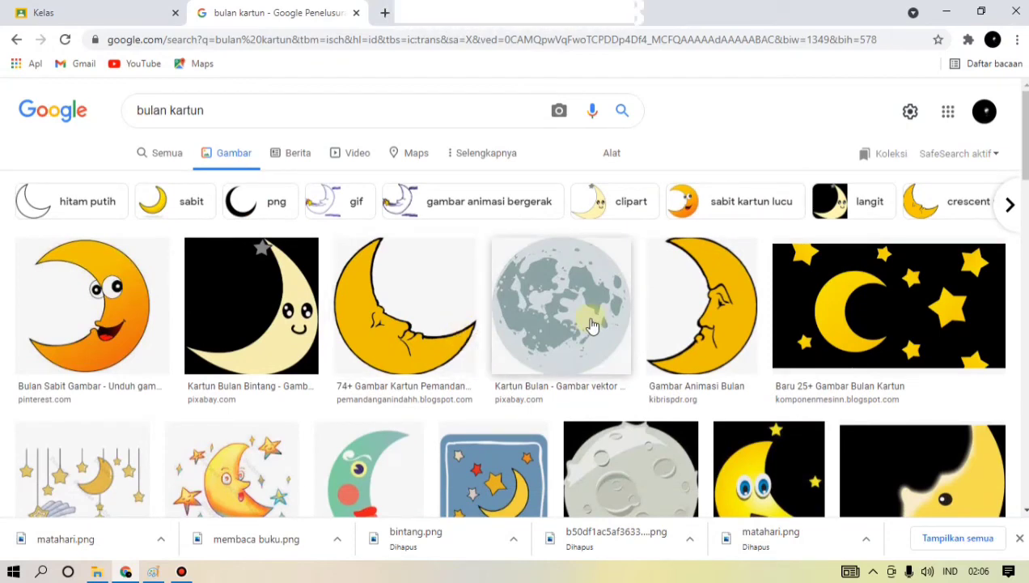
pyautogui.scroll(-1, 593, 325)
pyautogui.scroll(-3, 593, 324)
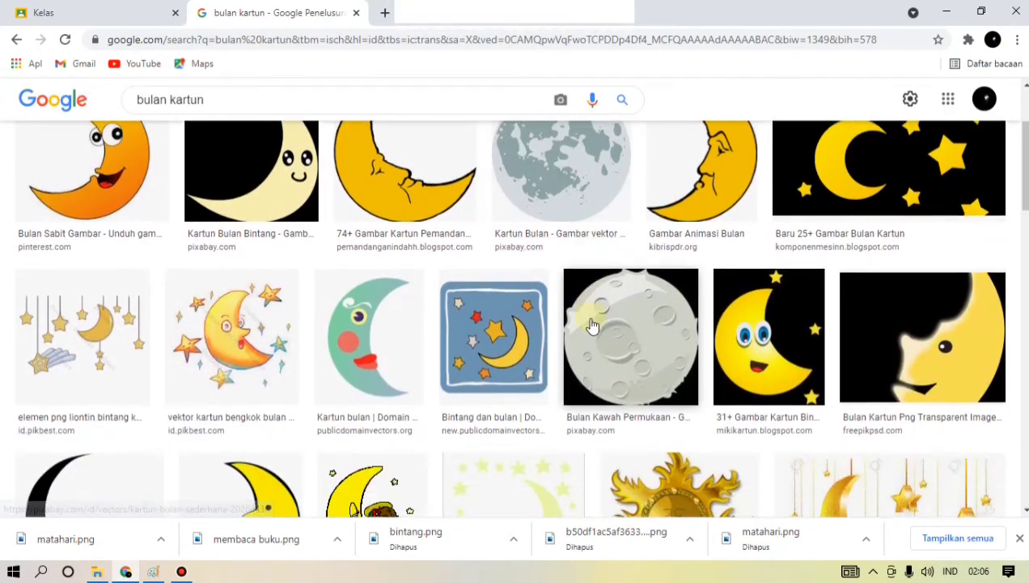
pyautogui.scroll(-9, 591, 324)
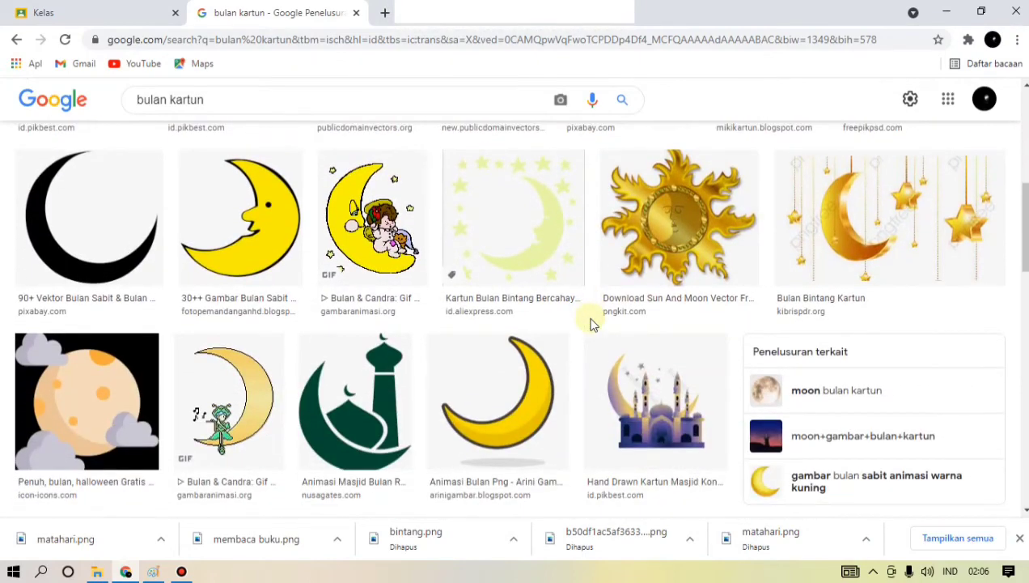
pyautogui.scroll(13, 591, 325)
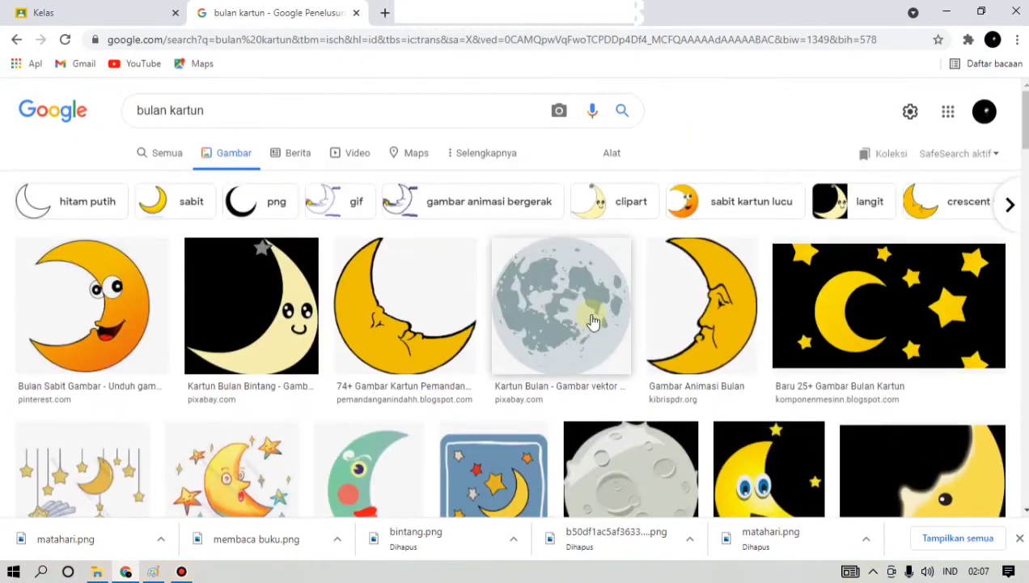
pyautogui.click(137, 310)
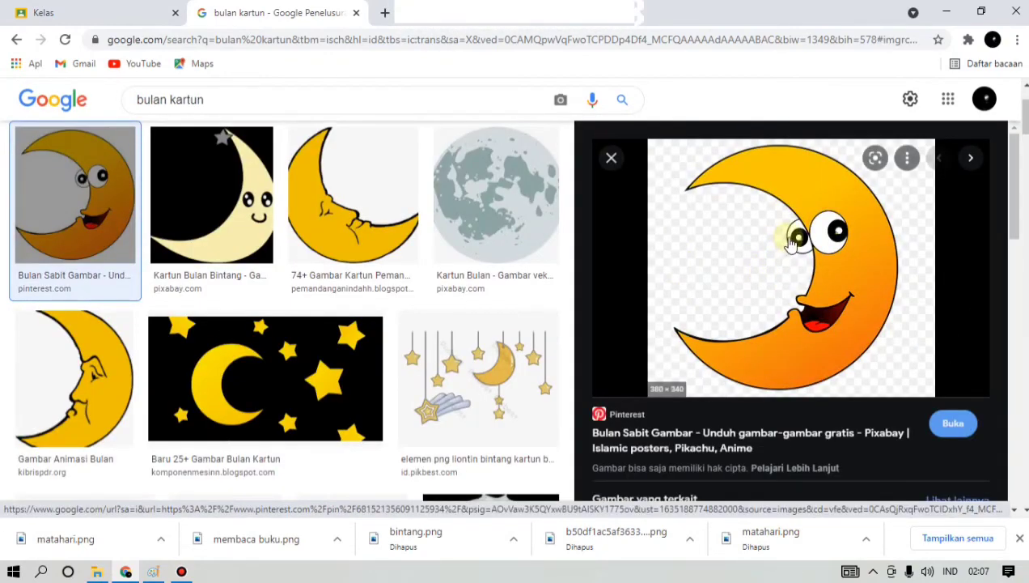
# Save the previewed crescent moon image to the Downloads folder as a PNG named "bulan"
pyautogui.rightClick(791, 235)
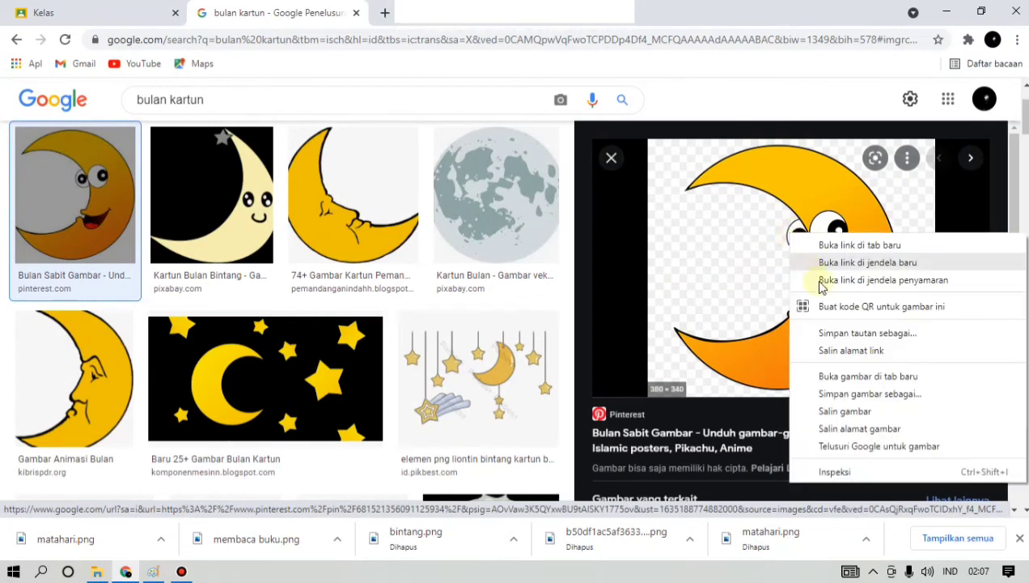
pyautogui.click(845, 394)
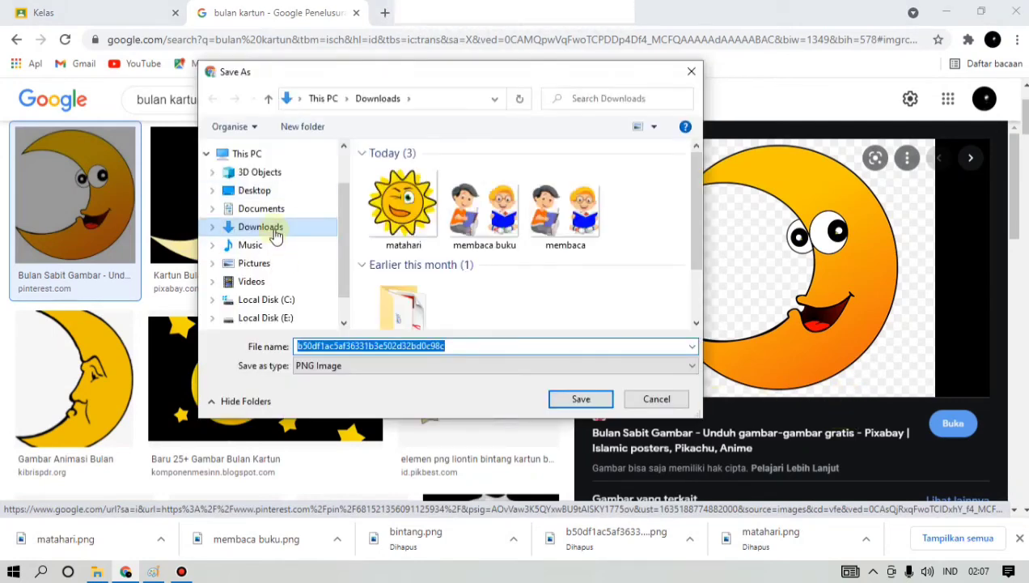
pyautogui.click(283, 231)
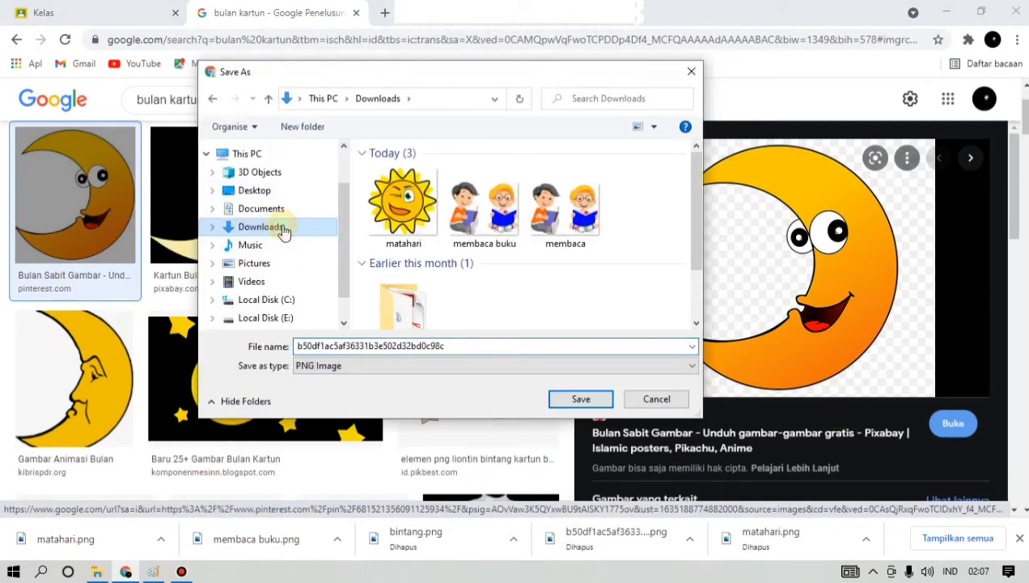
pyautogui.click(465, 345)
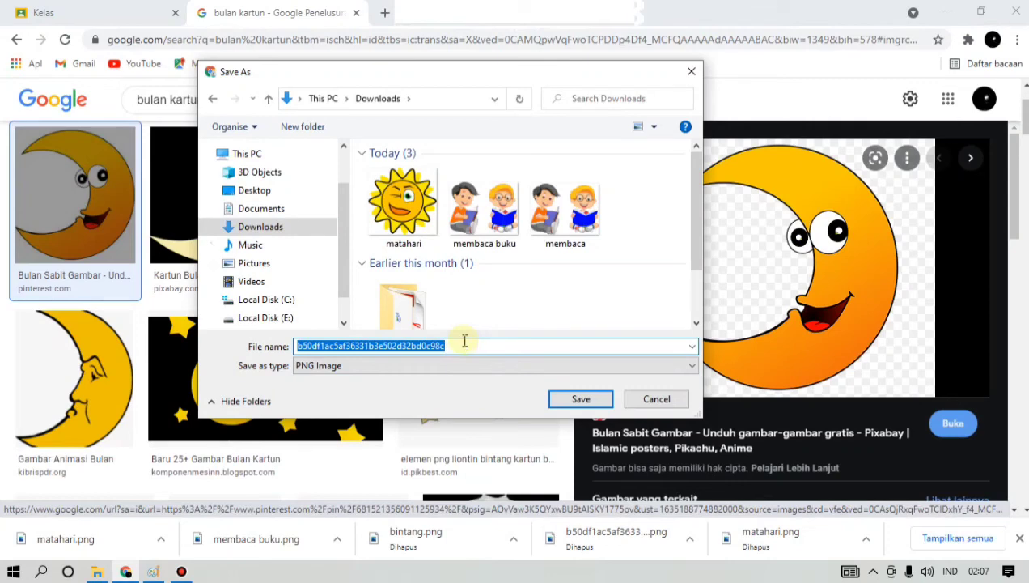
pyautogui.write('bulan')
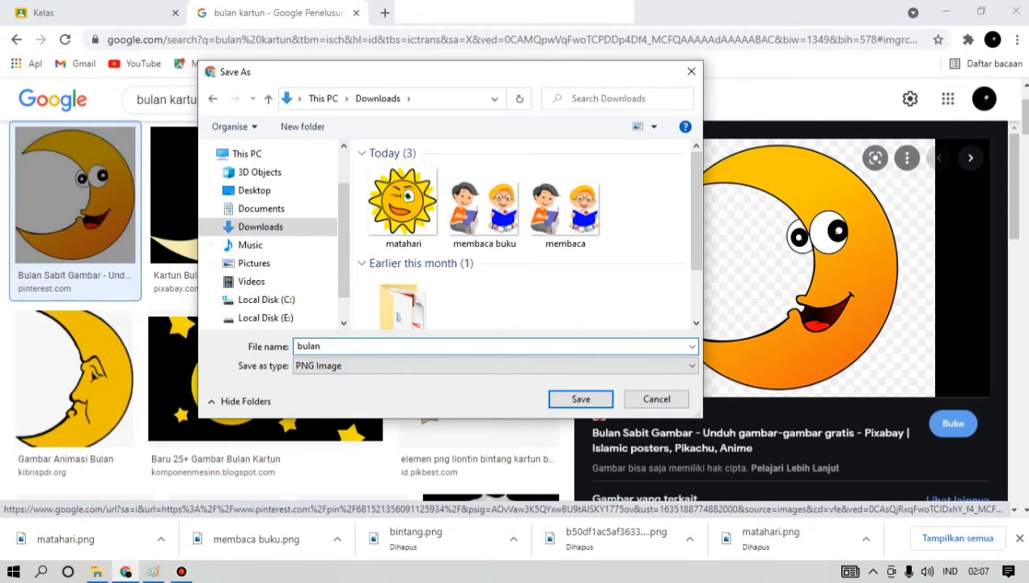
pyautogui.click(580, 405)
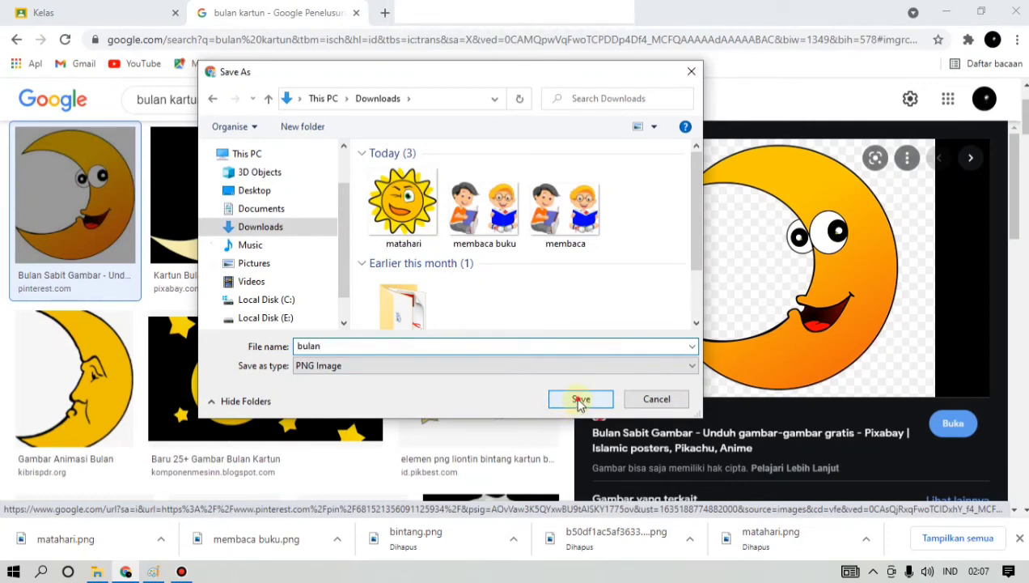
# Change the image search term to "bintang kartun" and run the search
pyautogui.click(216, 103)
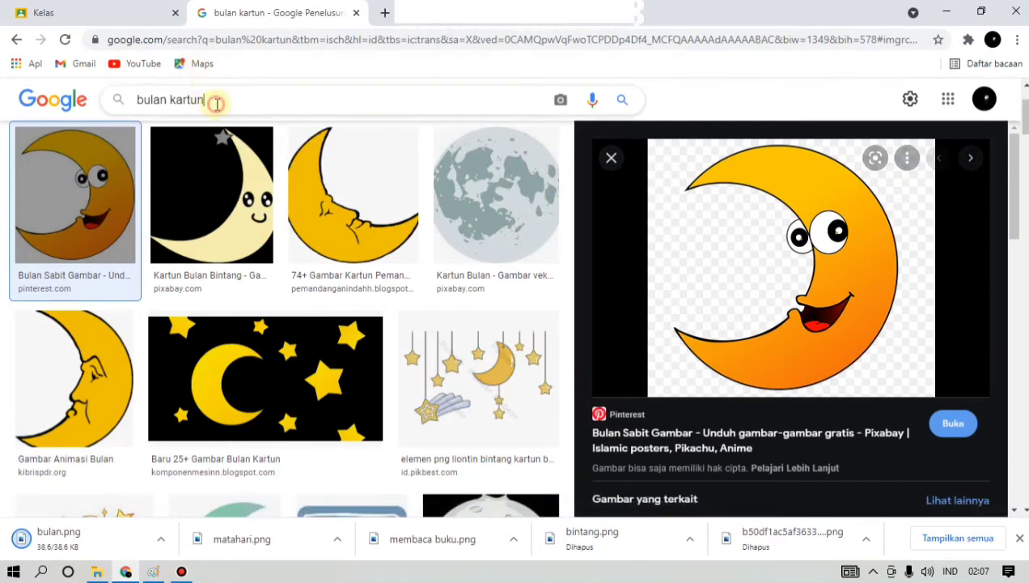
pyautogui.moveTo(165, 99); pyautogui.dragTo(103, 91)
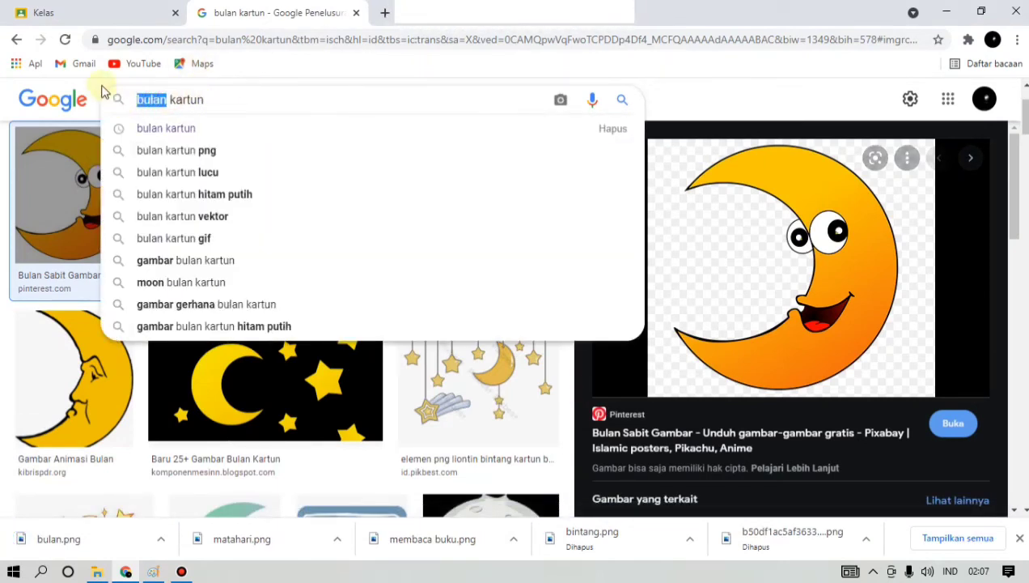
pyautogui.write('bin')
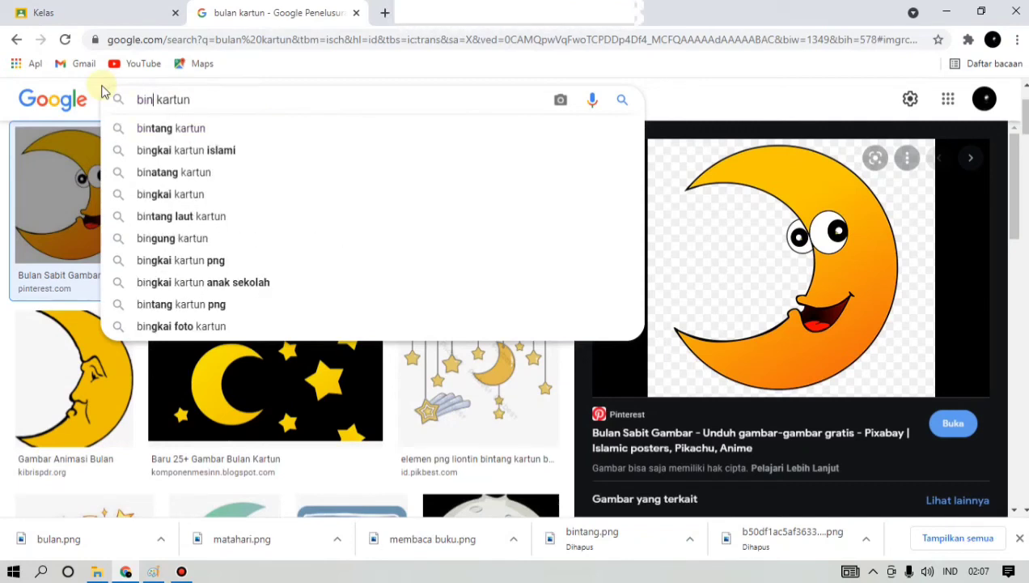
pyautogui.write('tang')
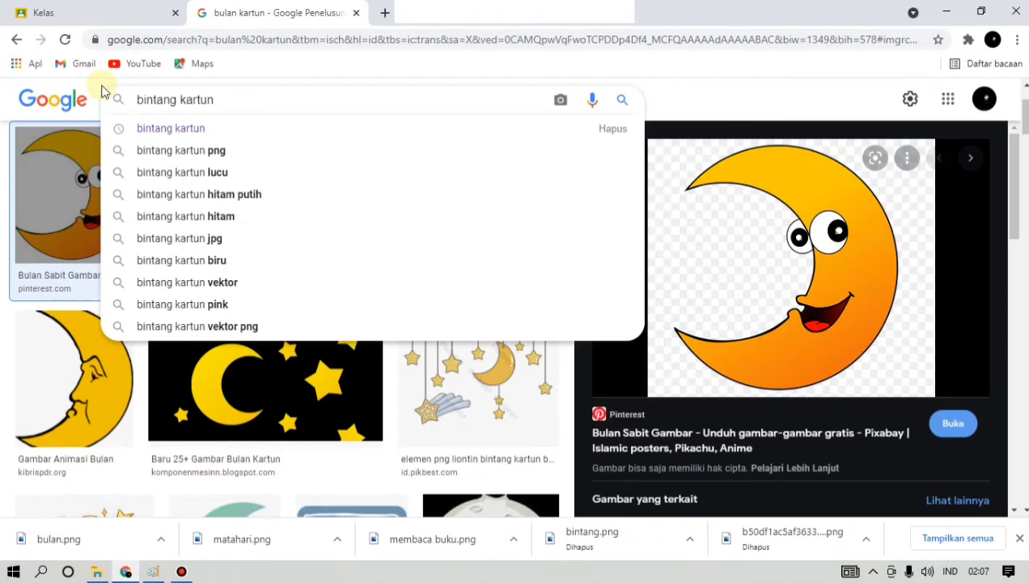
pyautogui.press('Return')
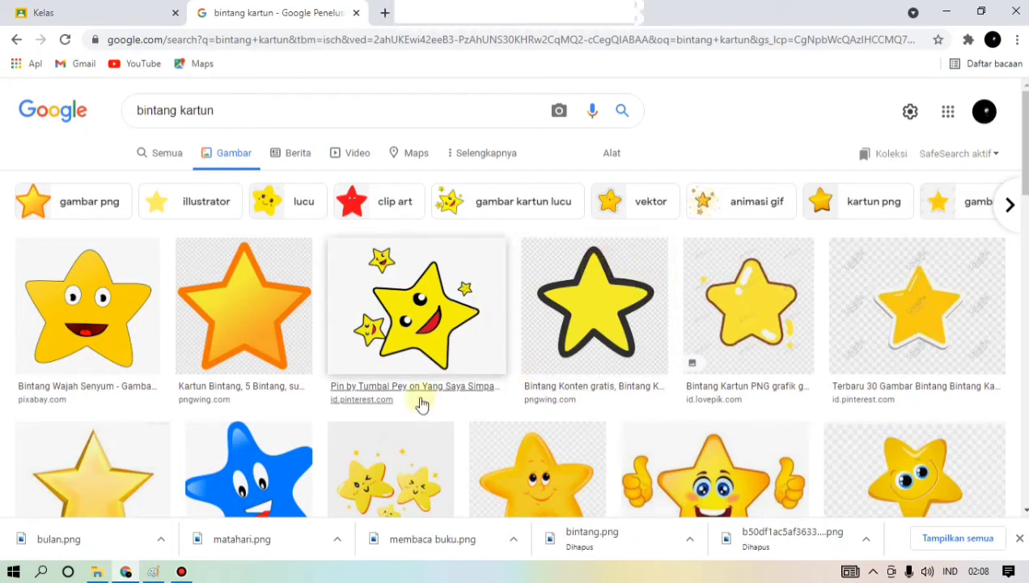
# Restrict the cartoon star image results to transparent images with the colour filter
pyautogui.click(612, 154)
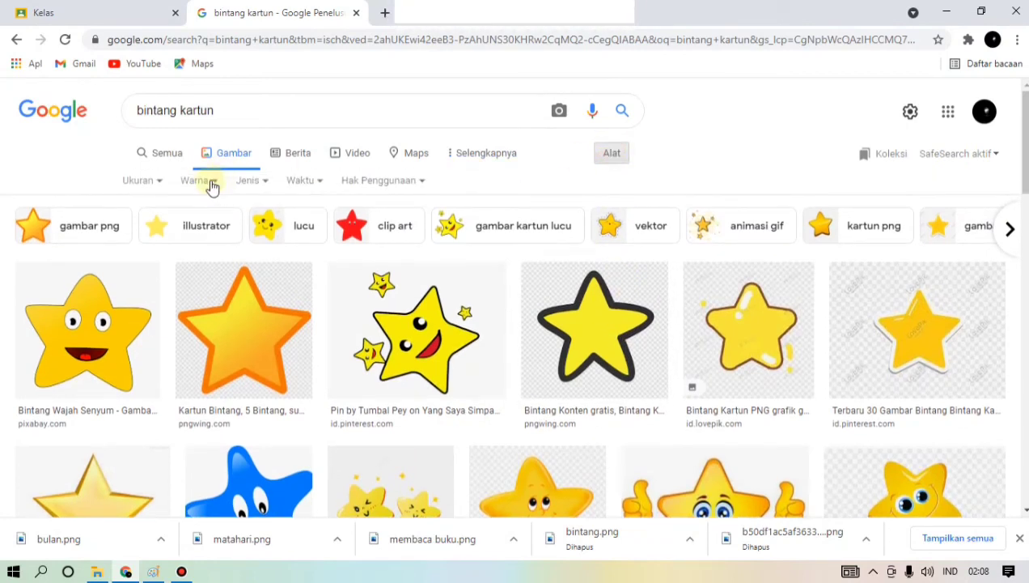
pyautogui.click(211, 185)
pyautogui.click(214, 254)
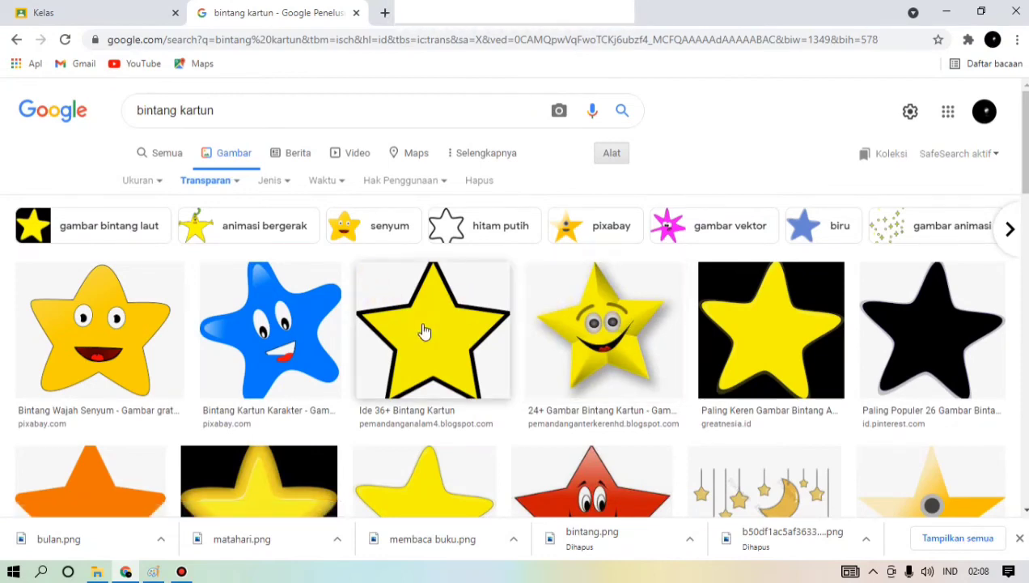
# Preview the smiling yellow star from kartunterbaikhd.blogspot.com and save it to the Downloads folder as a PNG named "bintang"
pyautogui.scroll(-4, 424, 330)
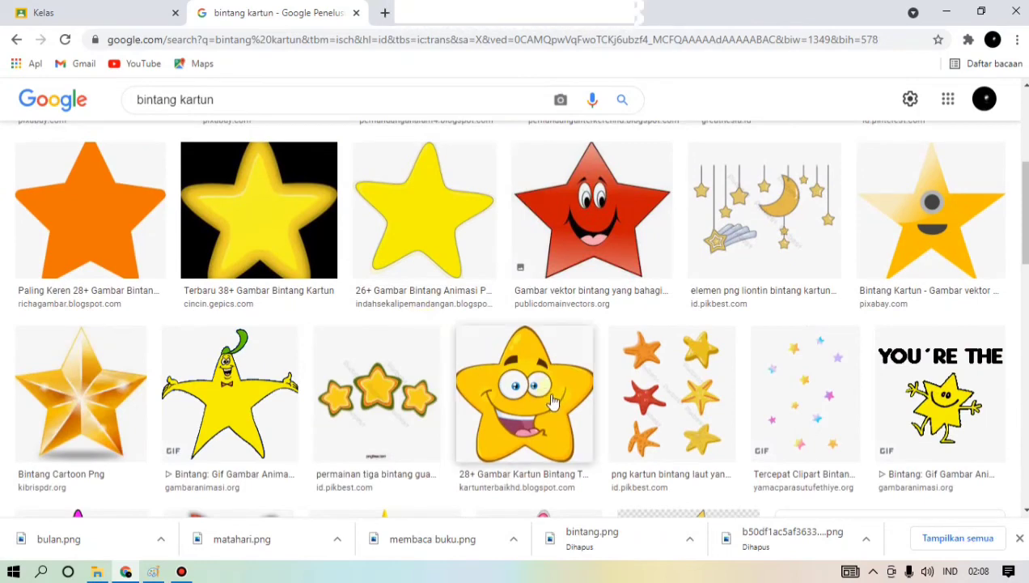
pyautogui.click(539, 402)
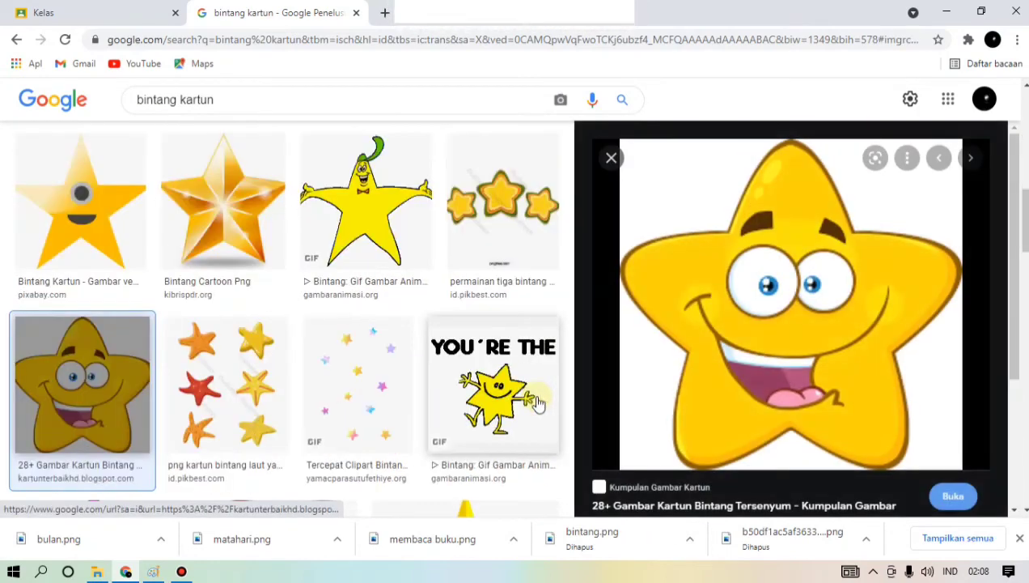
pyautogui.rightClick(746, 268)
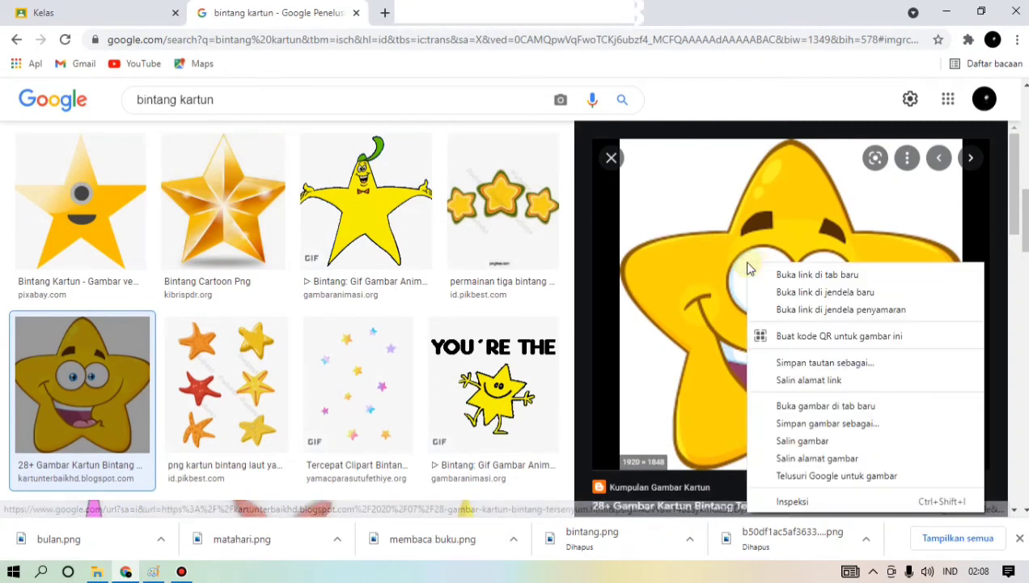
pyautogui.click(846, 424)
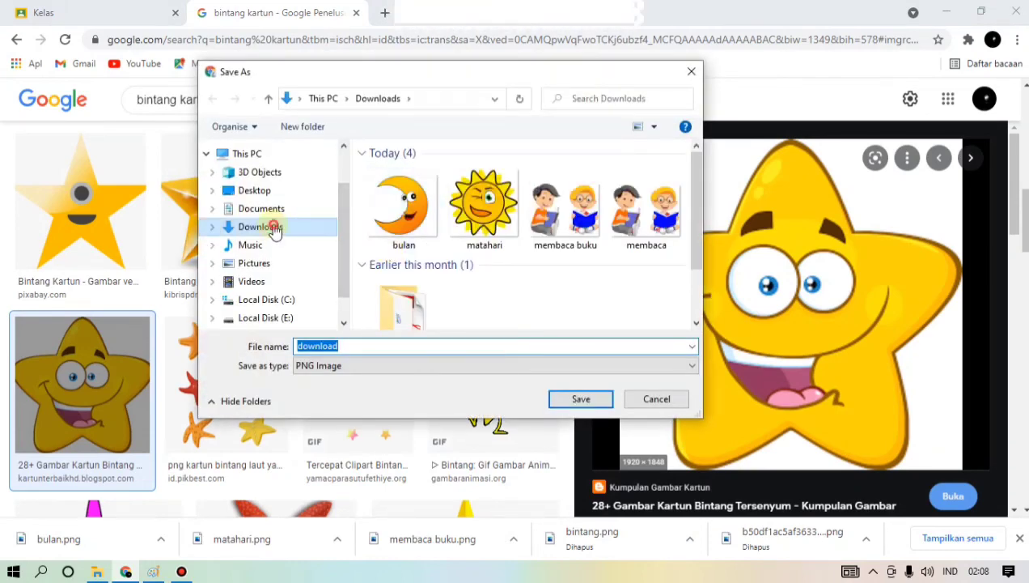
pyautogui.click(275, 228)
pyautogui.click(348, 345)
pyautogui.moveTo(375, 346); pyautogui.dragTo(292, 345)
pyautogui.write('bintang')
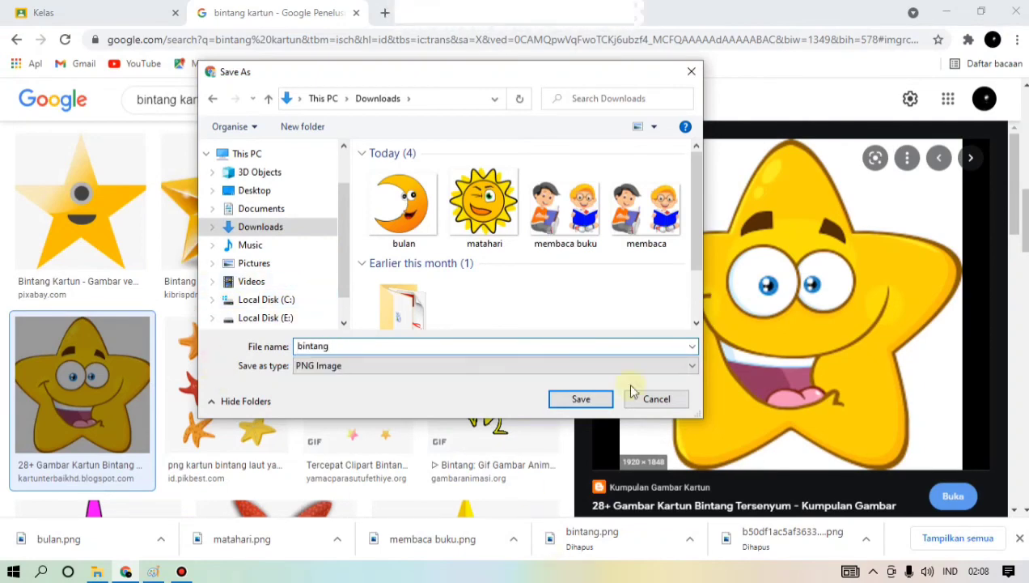
pyautogui.click(595, 398)
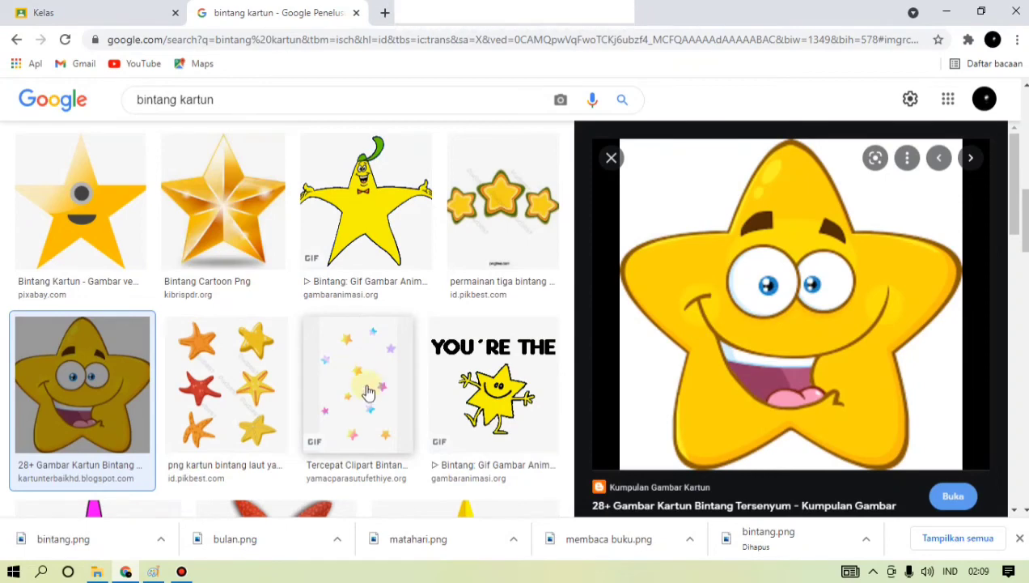
# Switch to Paint, insert the "membaca buku" picture from the Downloads folder and place it in the blank area beside the poster
pyautogui.click(155, 571)
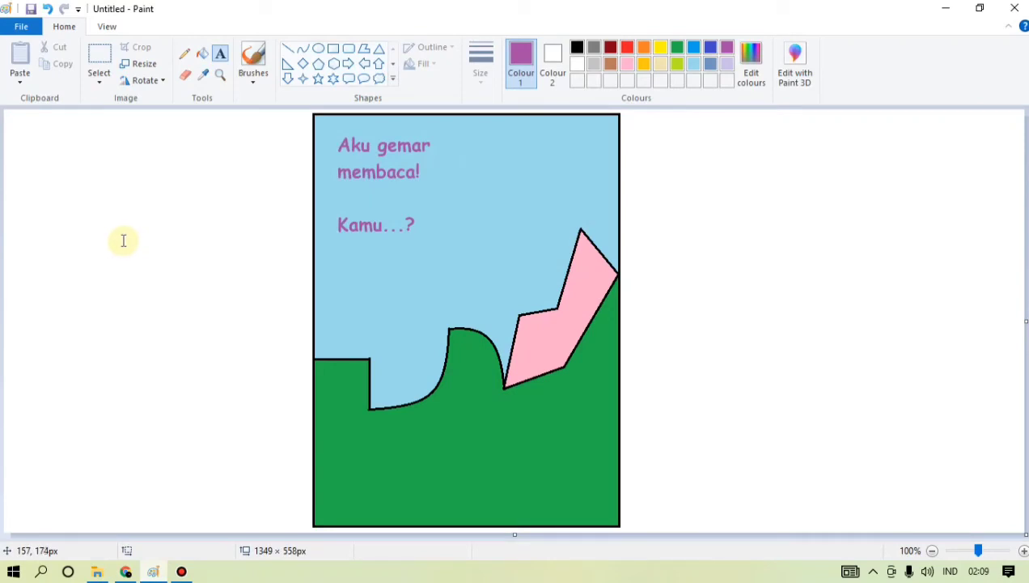
pyautogui.click(22, 81)
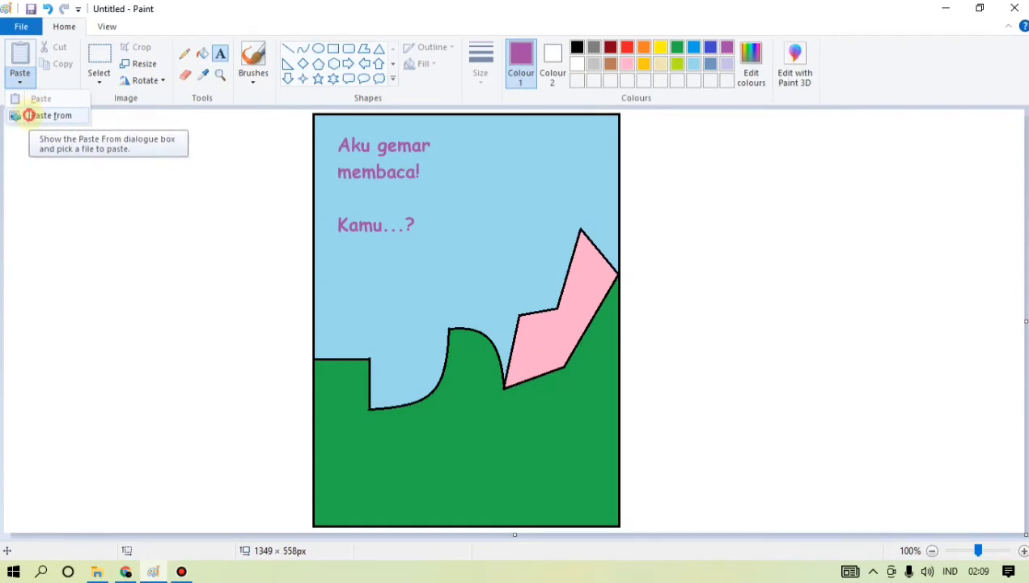
pyautogui.click(32, 118)
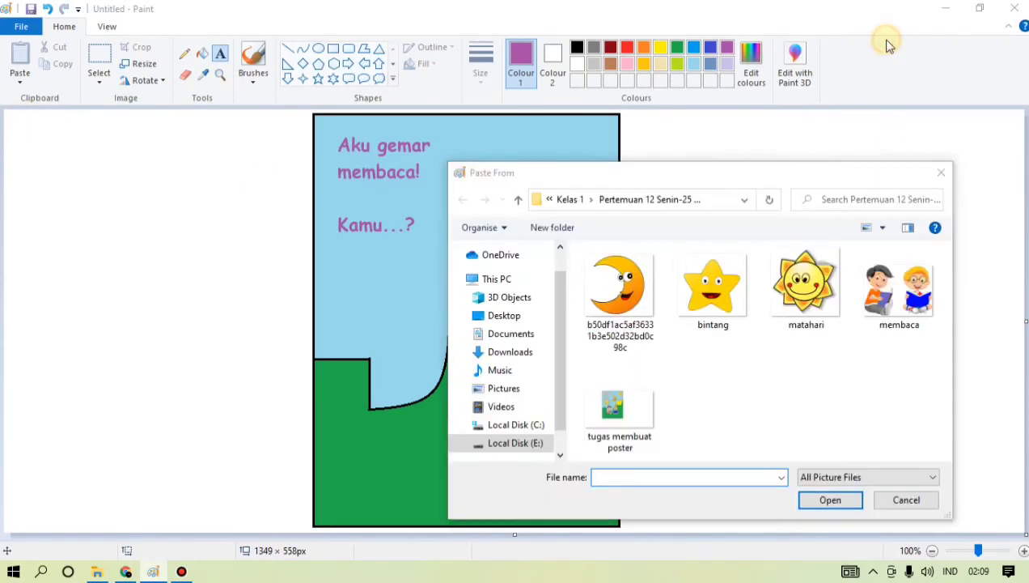
pyautogui.moveTo(796, 179); pyautogui.dragTo(782, 71)
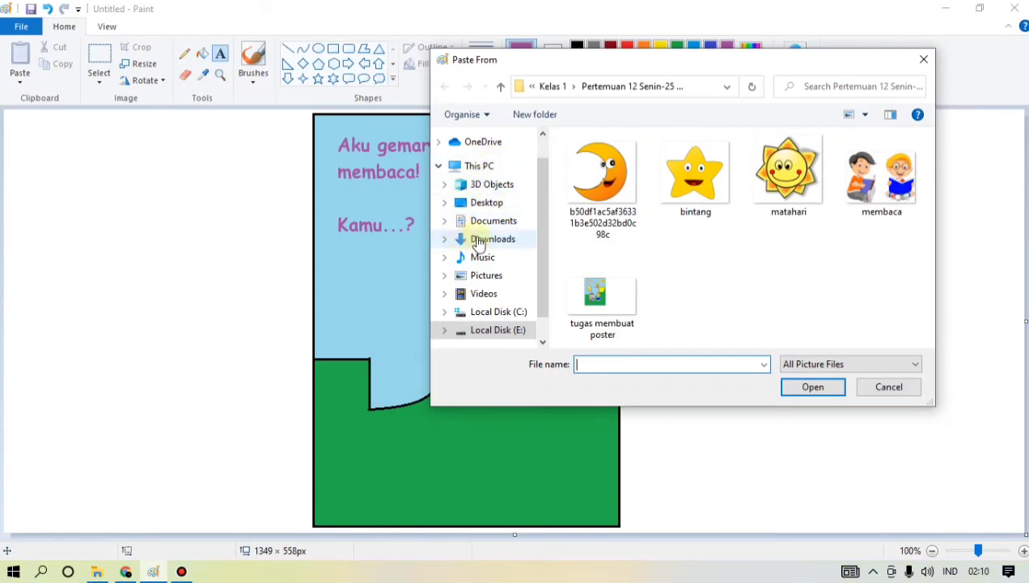
pyautogui.click(478, 241)
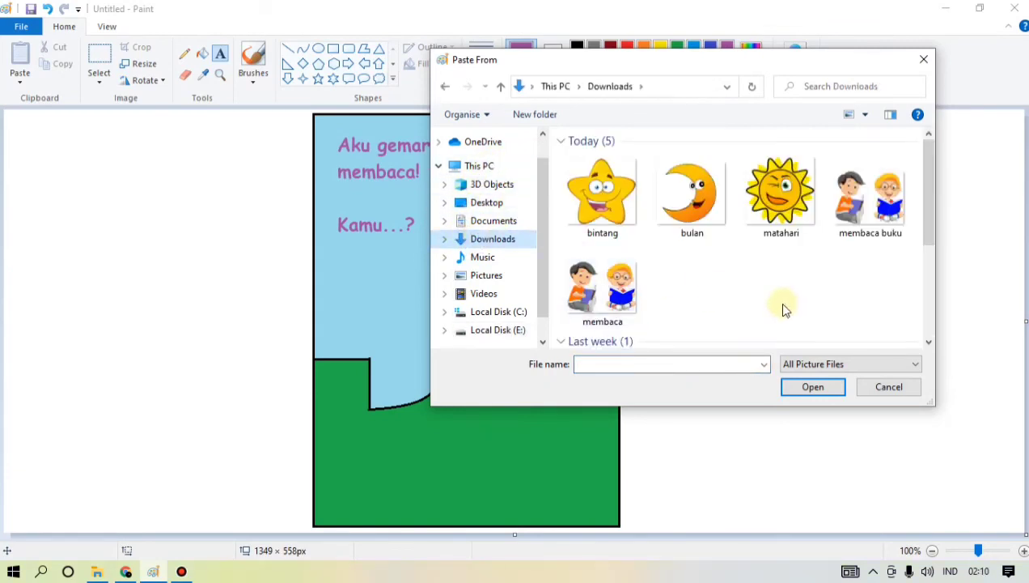
pyautogui.click(878, 204)
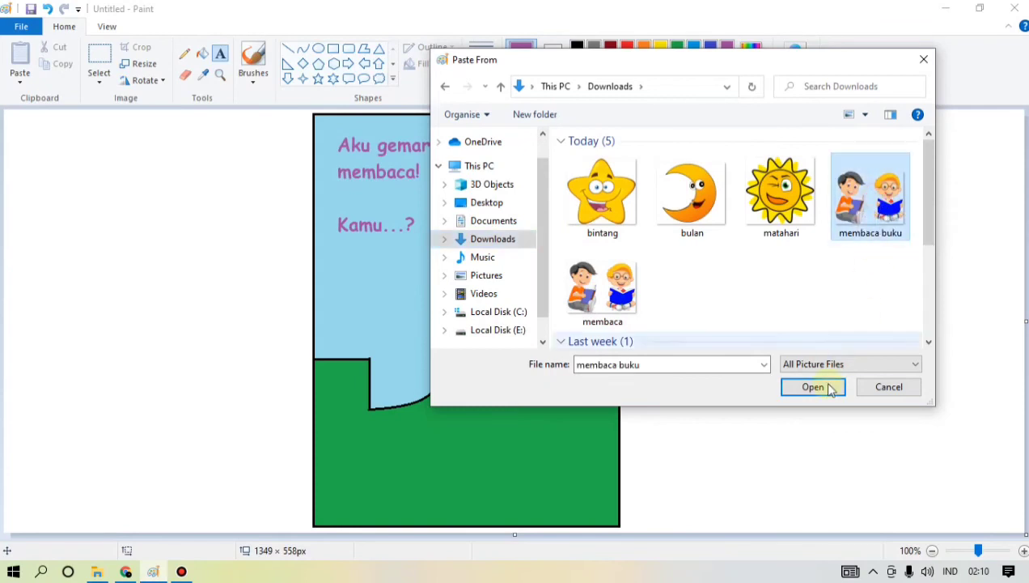
pyautogui.click(827, 387)
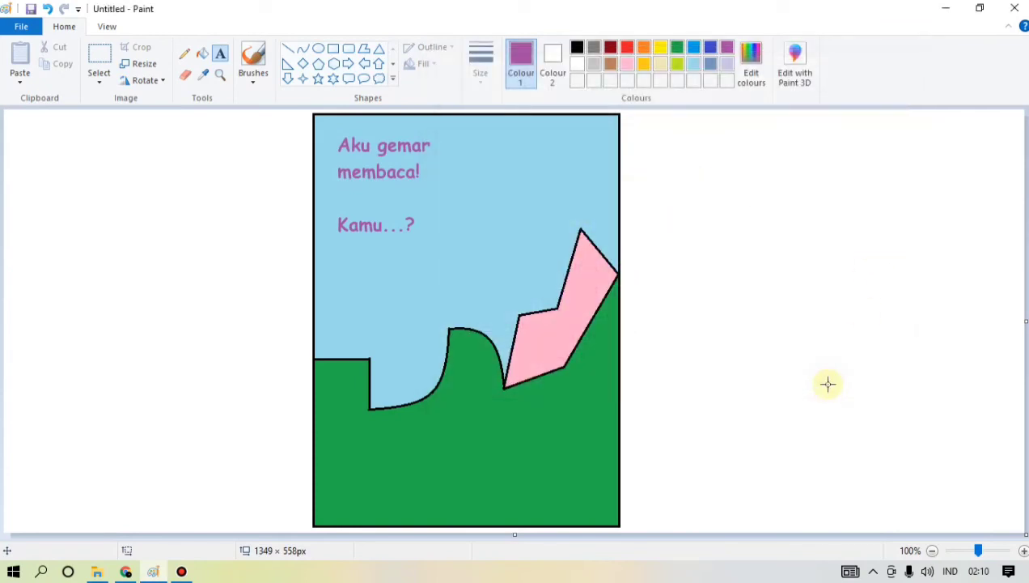
pyautogui.moveTo(149, 195); pyautogui.dragTo(102, 281)
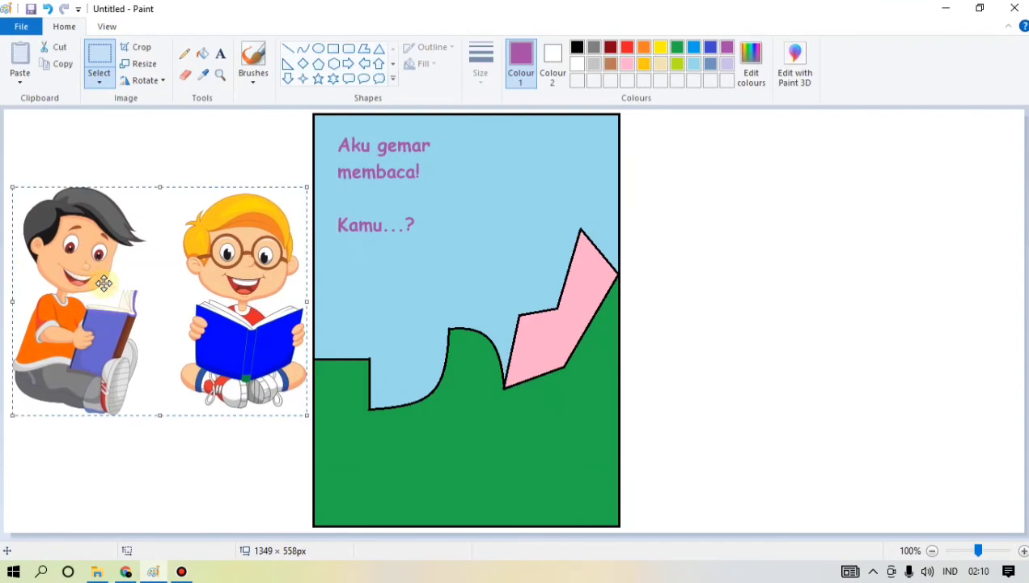
# Turn on transparent selection for the pasted picture of the reading boys and check that the option is active
pyautogui.click(100, 82)
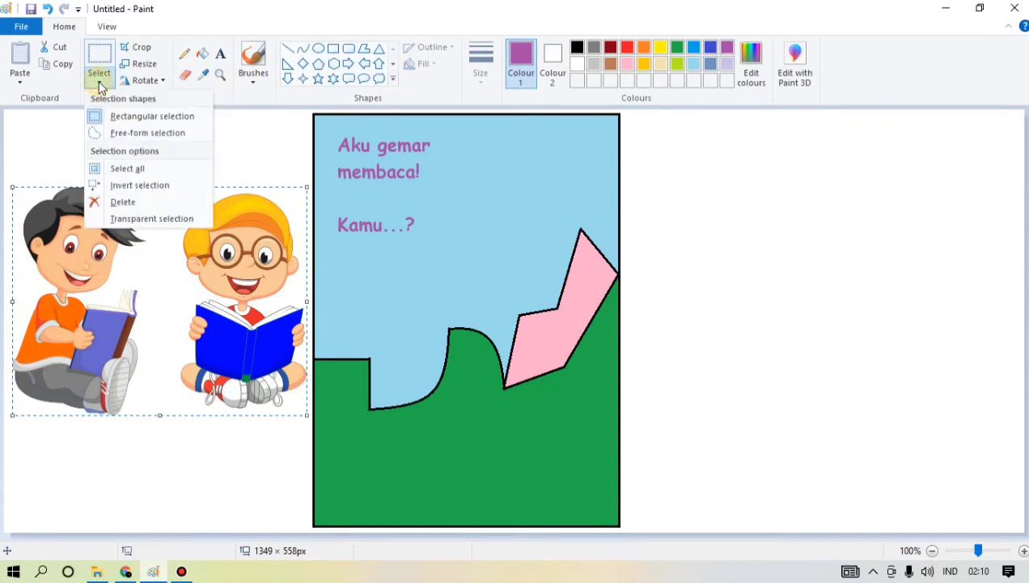
pyautogui.click(156, 220)
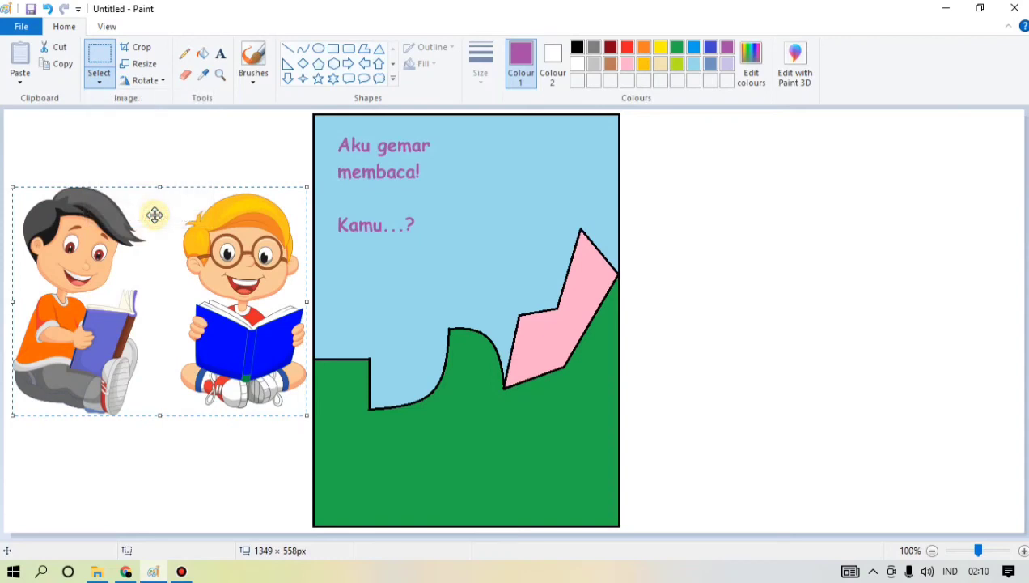
pyautogui.click(104, 86)
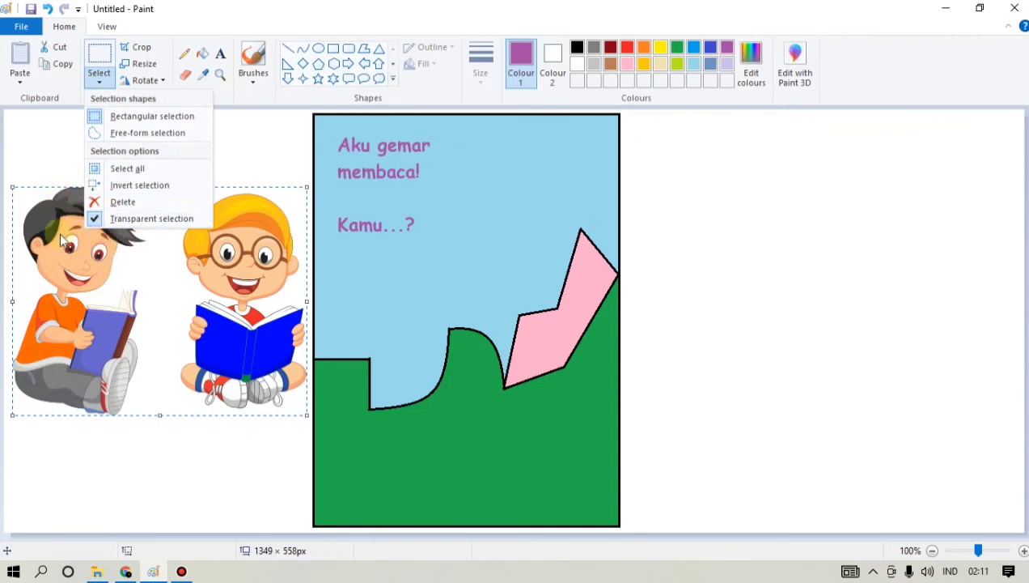
pyautogui.click(97, 259)
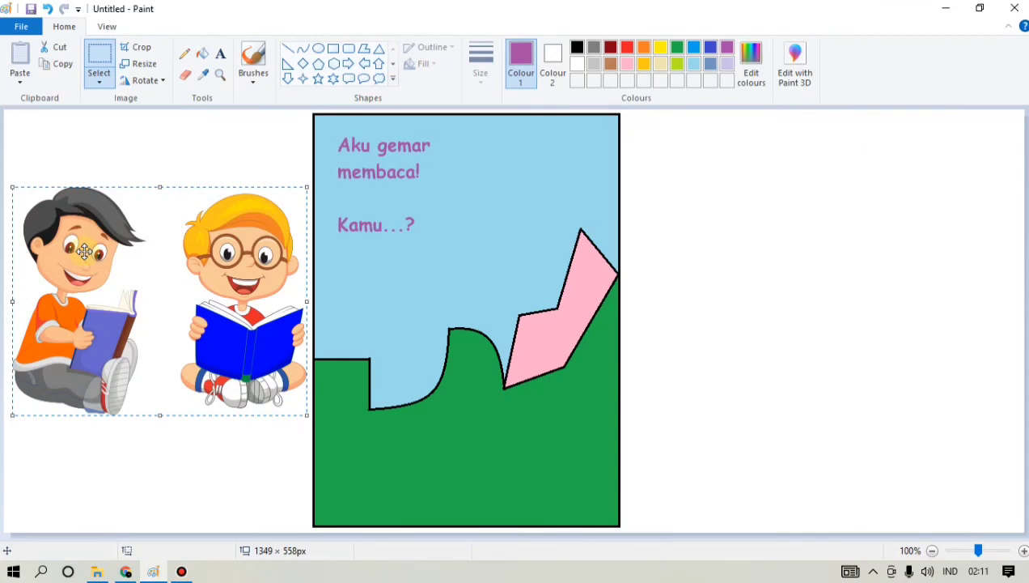
# Move the reading boys onto the poster, shrink them to about 238 × 199 px over the green hills and deselect them
pyautogui.moveTo(84, 252); pyautogui.dragTo(413, 301)
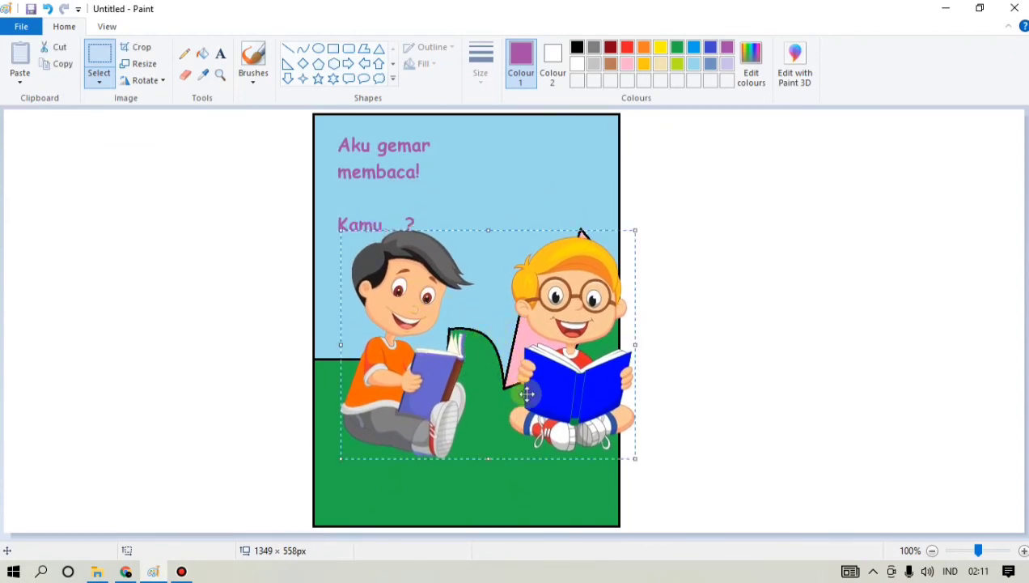
pyautogui.moveTo(572, 379); pyautogui.dragTo(571, 393)
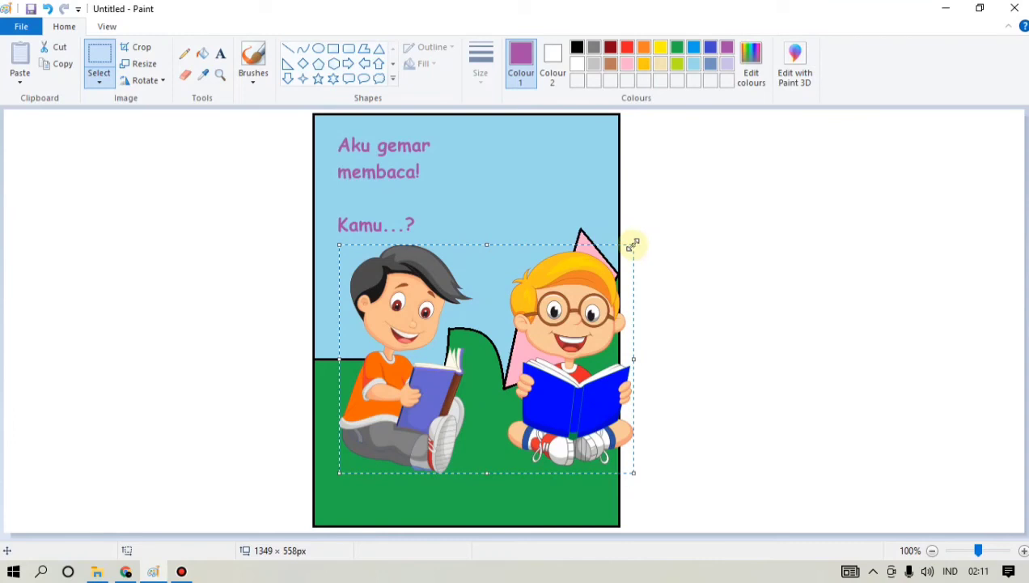
pyautogui.moveTo(633, 244); pyautogui.dragTo(572, 266)
pyautogui.moveTo(498, 358); pyautogui.dragTo(527, 342)
pyautogui.moveTo(596, 257); pyautogui.dragTo(568, 277)
pyautogui.moveTo(547, 346); pyautogui.dragTo(530, 382)
pyautogui.moveTo(572, 278); pyautogui.dragTo(547, 310)
pyautogui.moveTo(528, 374); pyautogui.dragTo(535, 356)
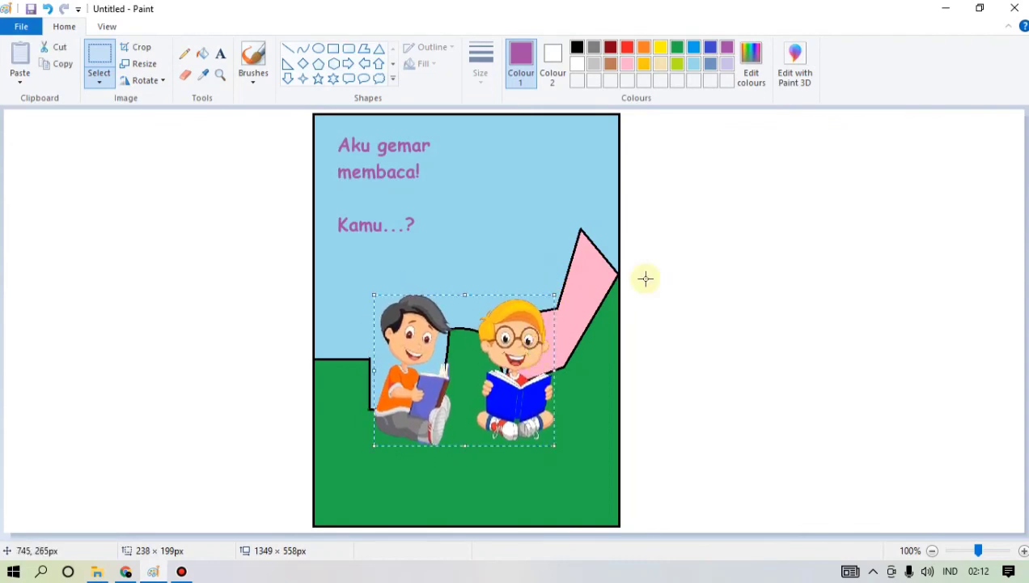
pyautogui.click(751, 288)
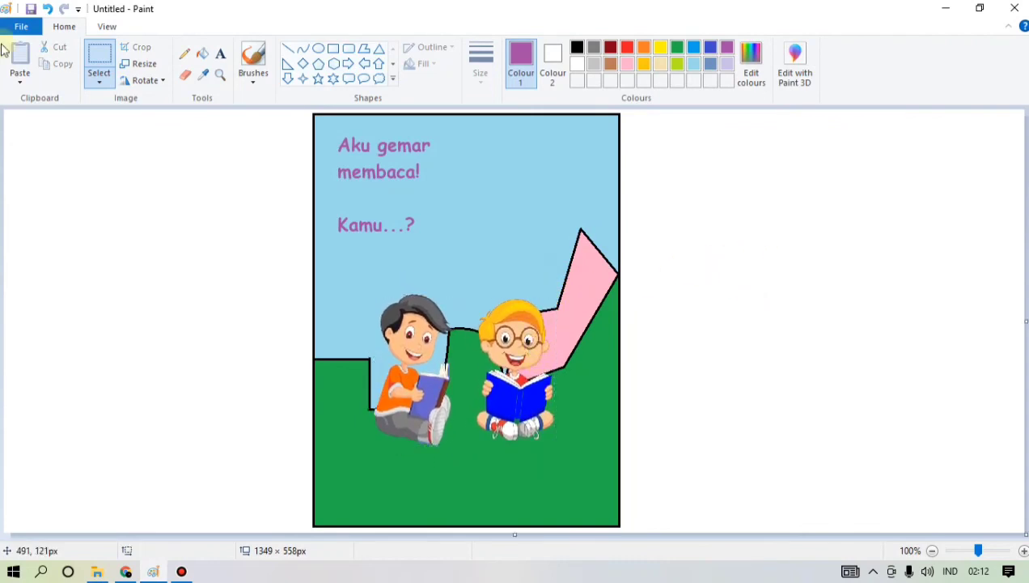
# Insert the "matahari" picture from the Downloads folder into the drawing
pyautogui.click(15, 85)
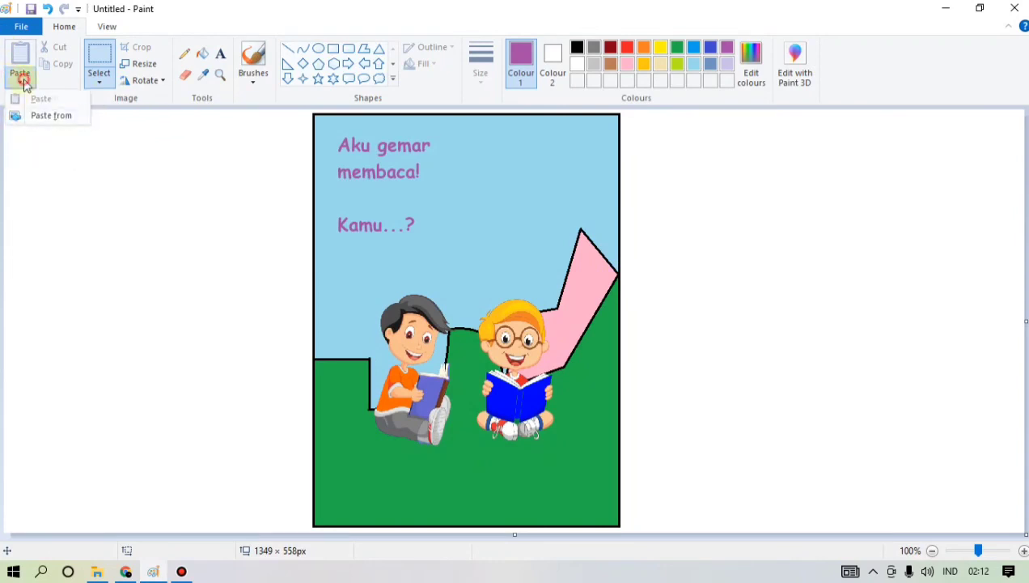
pyautogui.click(23, 81)
pyautogui.click(22, 84)
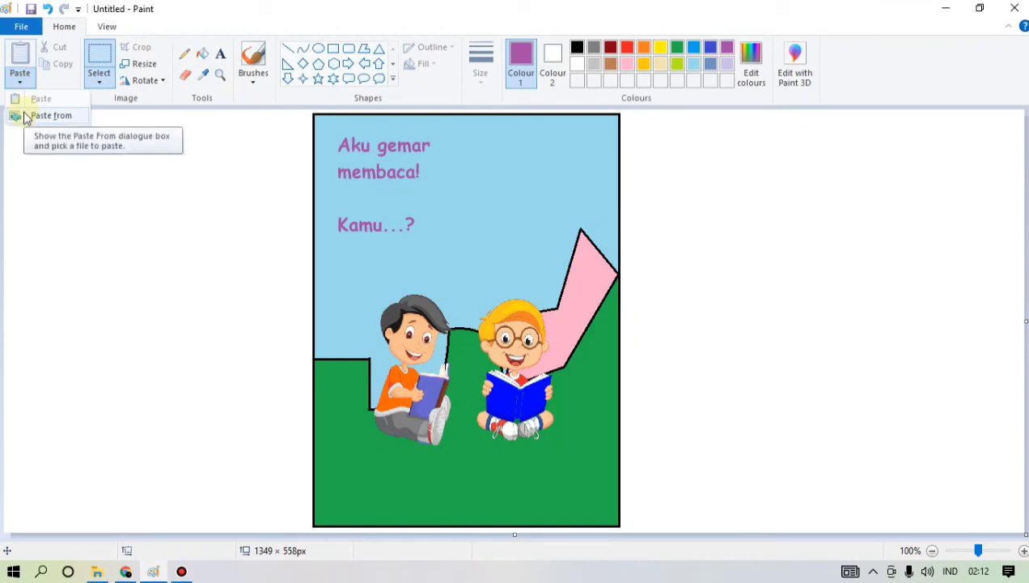
pyautogui.click(27, 115)
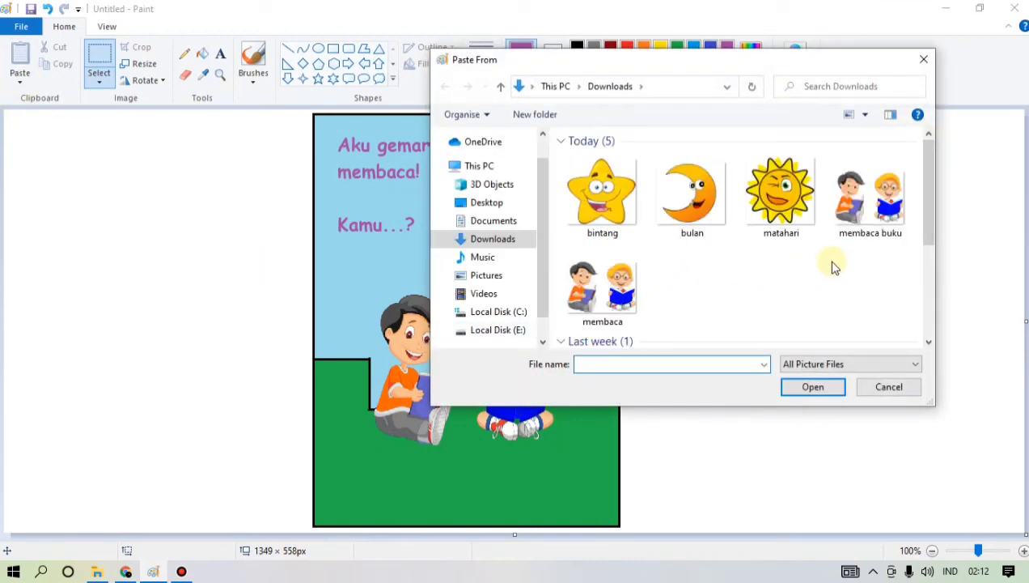
pyautogui.click(785, 207)
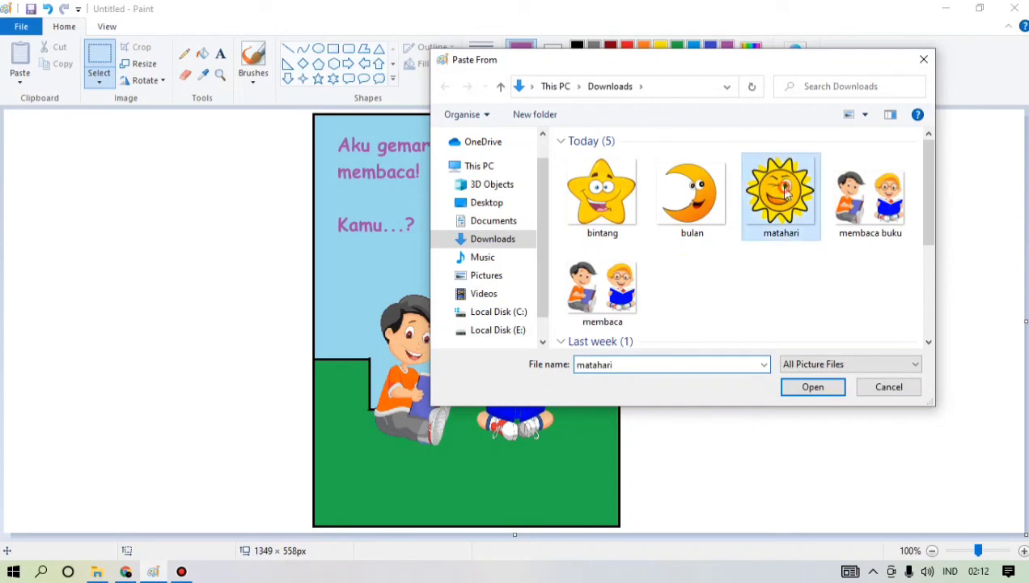
pyautogui.click(813, 387)
# Shrink the sun to about 125 × 115 px, place it in the poster's upper right corner and deselect it
pyautogui.moveTo(314, 293); pyautogui.dragTo(482, 340)
pyautogui.moveTo(175, 151); pyautogui.dragTo(471, 345)
pyautogui.moveTo(572, 432); pyautogui.dragTo(531, 362)
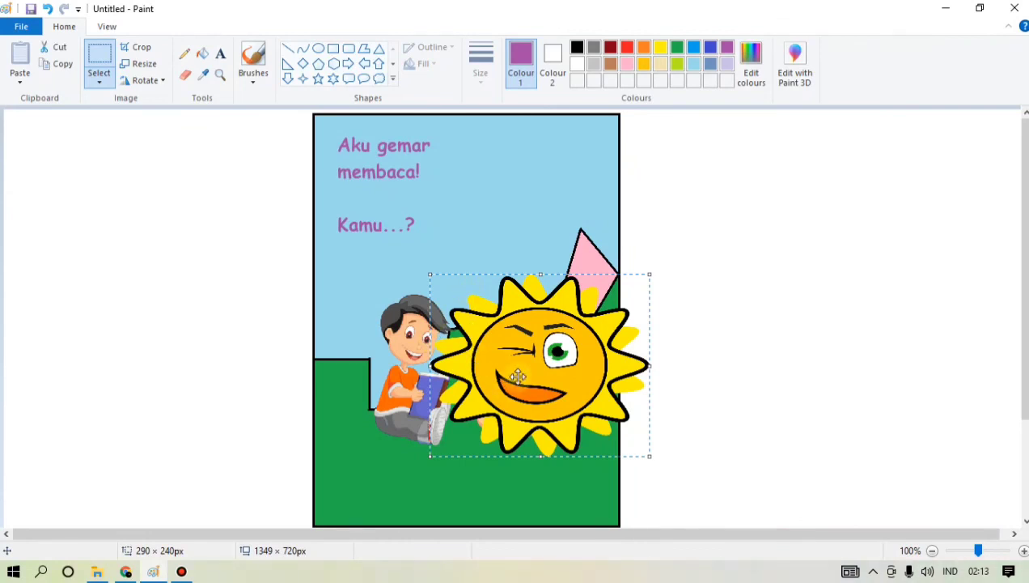
pyautogui.moveTo(429, 275); pyautogui.dragTo(476, 285)
pyautogui.moveTo(615, 403); pyautogui.dragTo(558, 261)
pyautogui.moveTo(411, 139); pyautogui.dragTo(457, 193)
pyautogui.moveTo(526, 257); pyautogui.dragTo(537, 187)
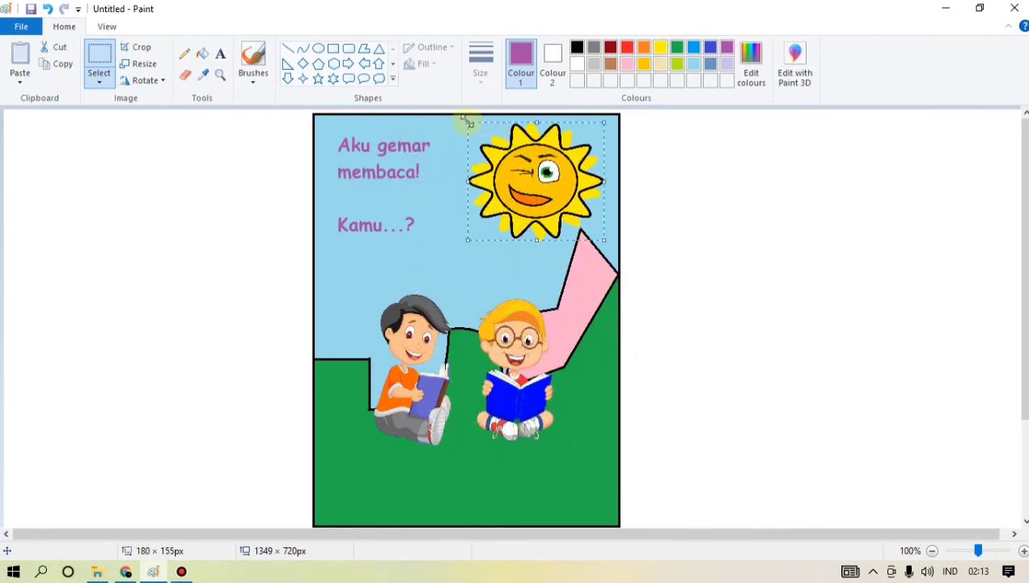
pyautogui.moveTo(467, 122); pyautogui.dragTo(504, 150)
pyautogui.moveTo(576, 198); pyautogui.dragTo(591, 171)
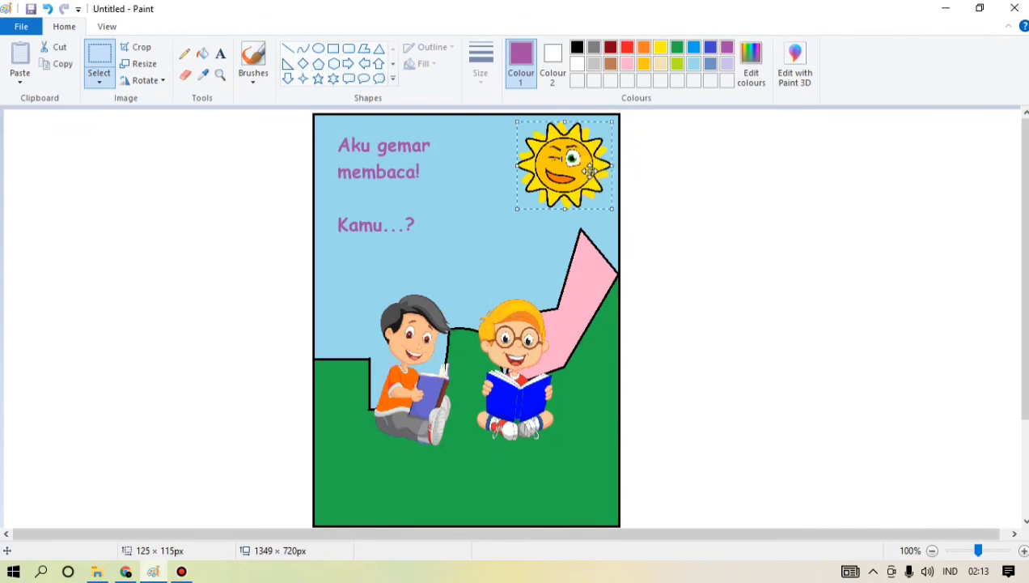
pyautogui.click(122, 138)
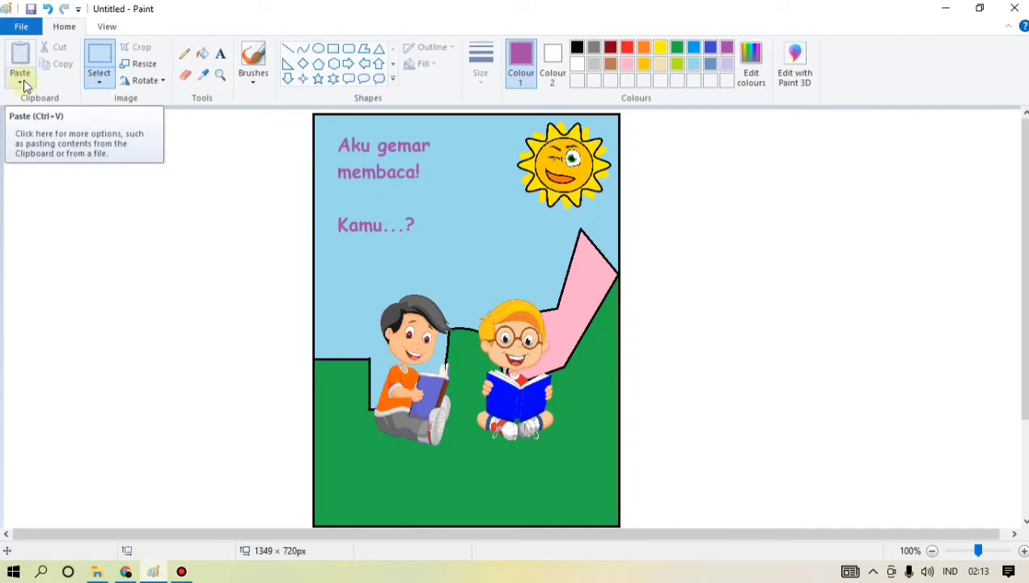
# Insert the "bulan" picture from the Downloads folder into the drawing
pyautogui.click(22, 80)
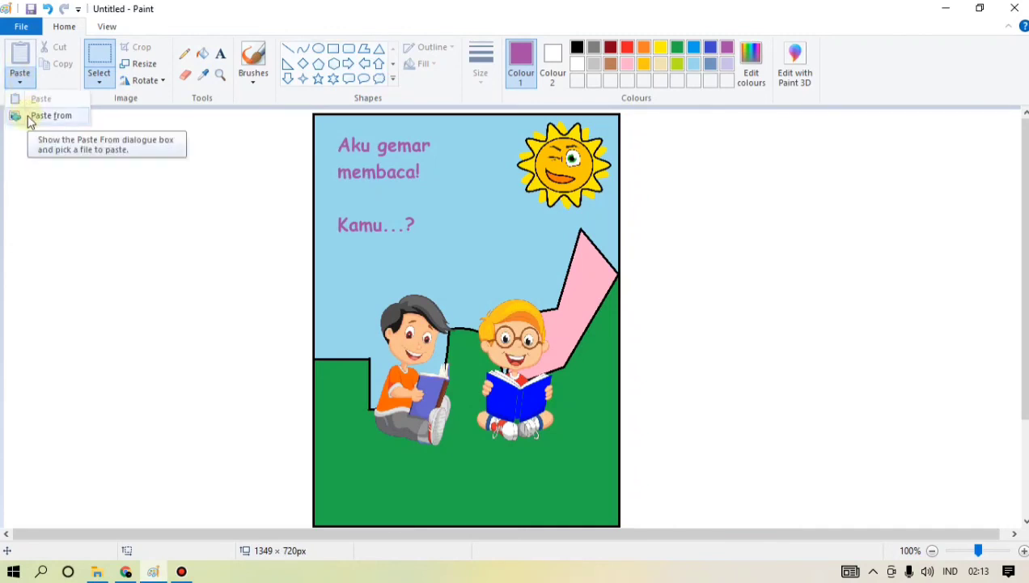
pyautogui.click(30, 118)
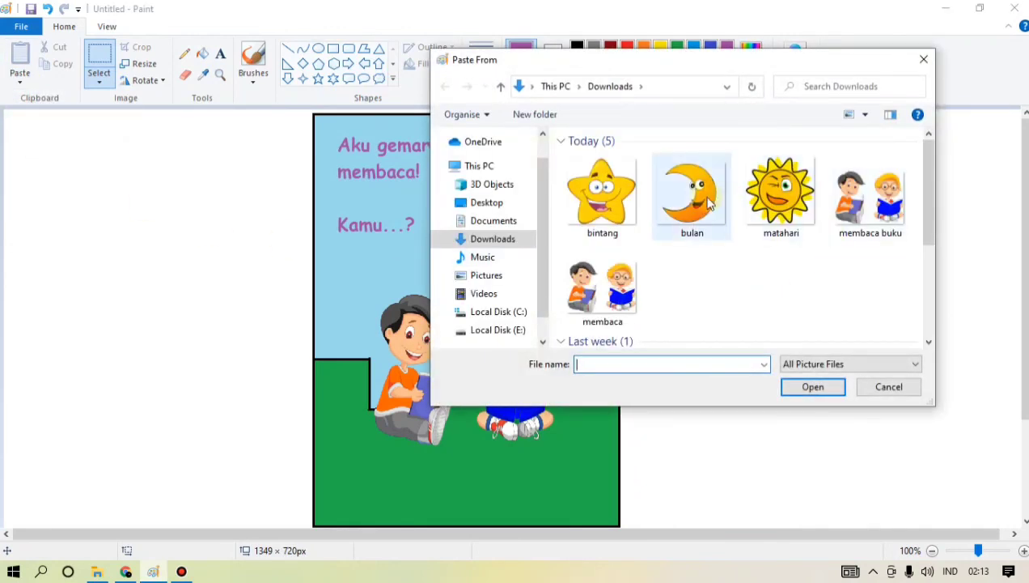
pyautogui.click(709, 202)
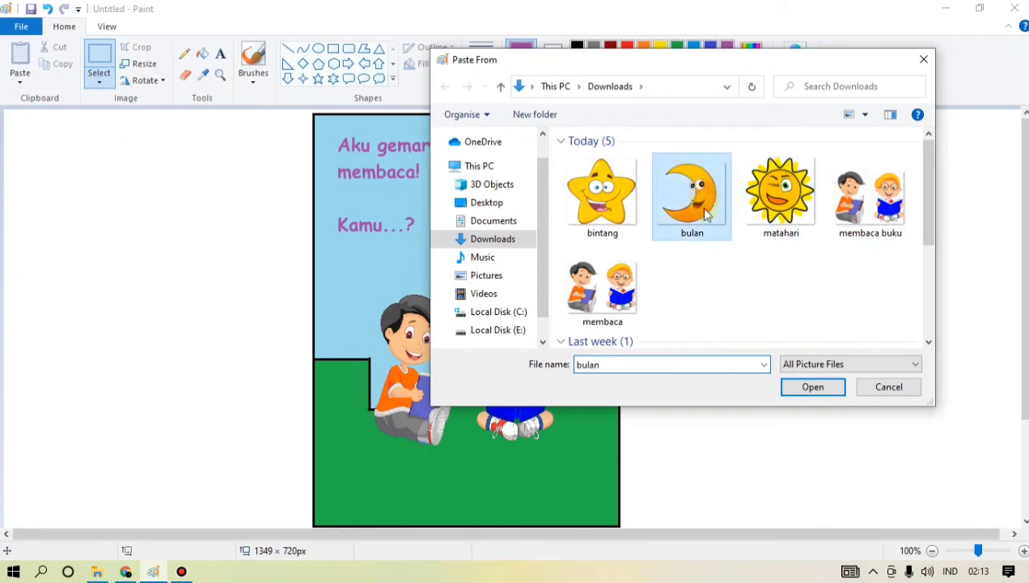
pyautogui.click(813, 386)
# Shrink the moon to about 100 × 102 px, place it in the sky just below the sun and deselect it
pyautogui.moveTo(225, 244); pyautogui.dragTo(430, 287)
pyautogui.moveTo(197, 151); pyautogui.dragTo(291, 244)
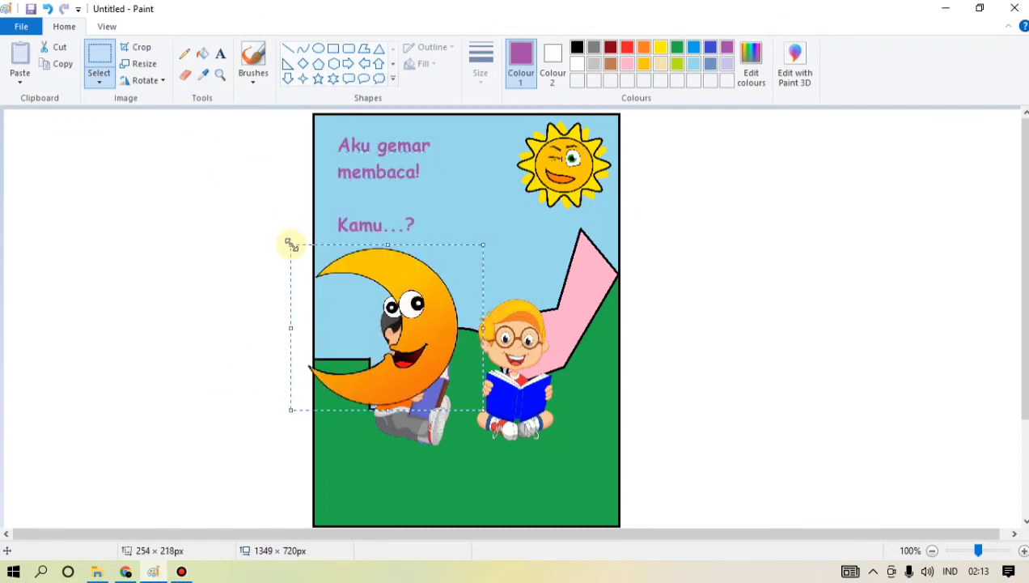
pyautogui.moveTo(415, 305); pyautogui.dragTo(455, 279)
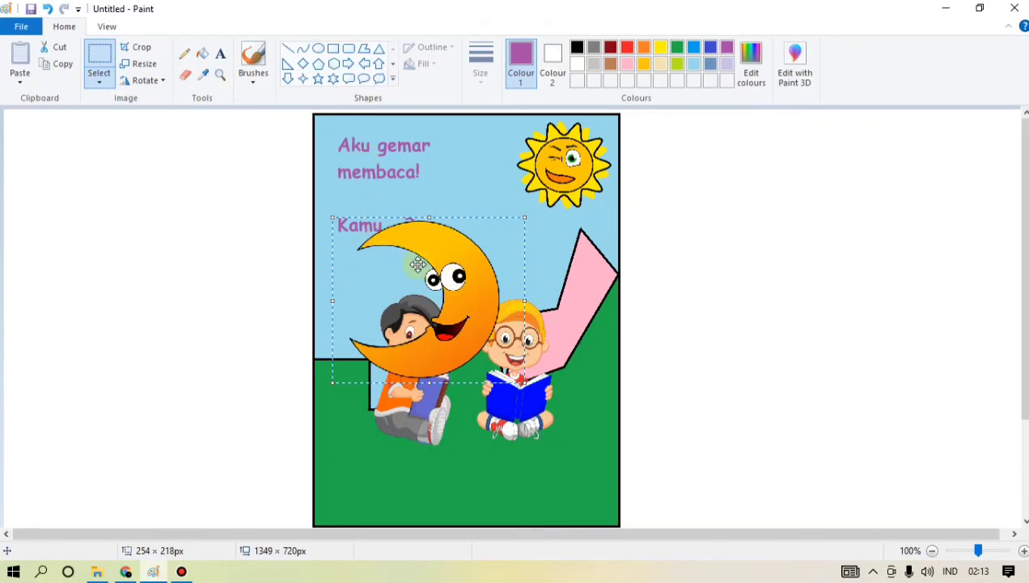
pyautogui.moveTo(432, 276); pyautogui.dragTo(482, 251)
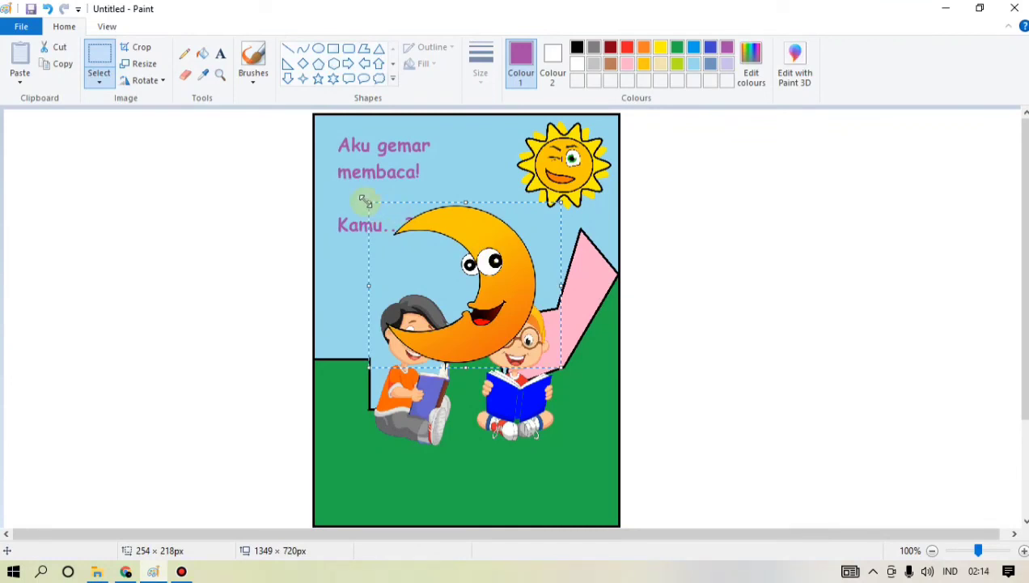
pyautogui.moveTo(365, 199); pyautogui.dragTo(447, 246)
pyautogui.moveTo(506, 288); pyautogui.dragTo(495, 214)
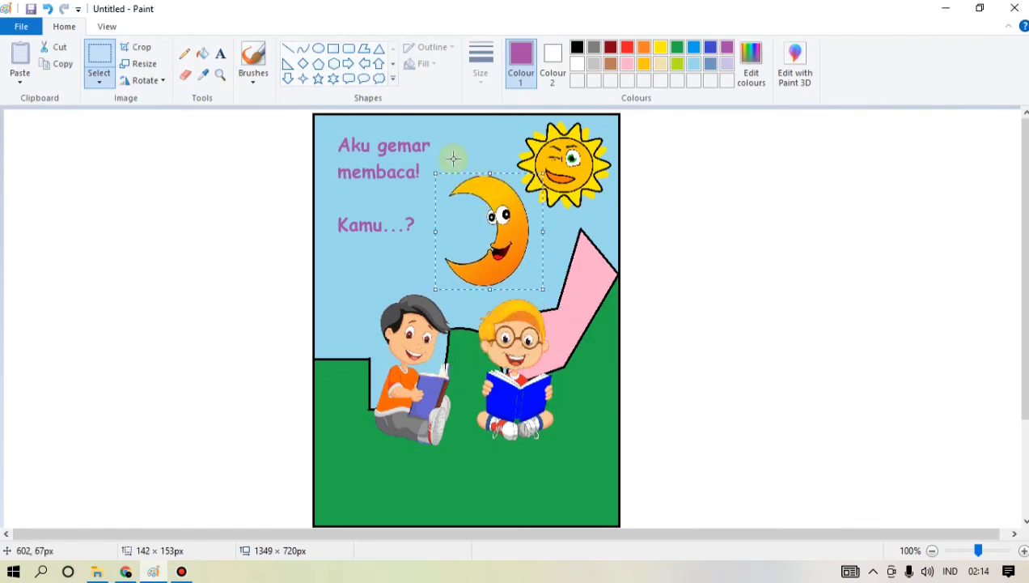
pyautogui.moveTo(430, 168); pyautogui.dragTo(468, 212)
pyautogui.moveTo(514, 248)
pyautogui.mouseDown()
pyautogui.moveTo(488, 191)
pyautogui.moveTo(518, 243)
pyautogui.mouseUp()
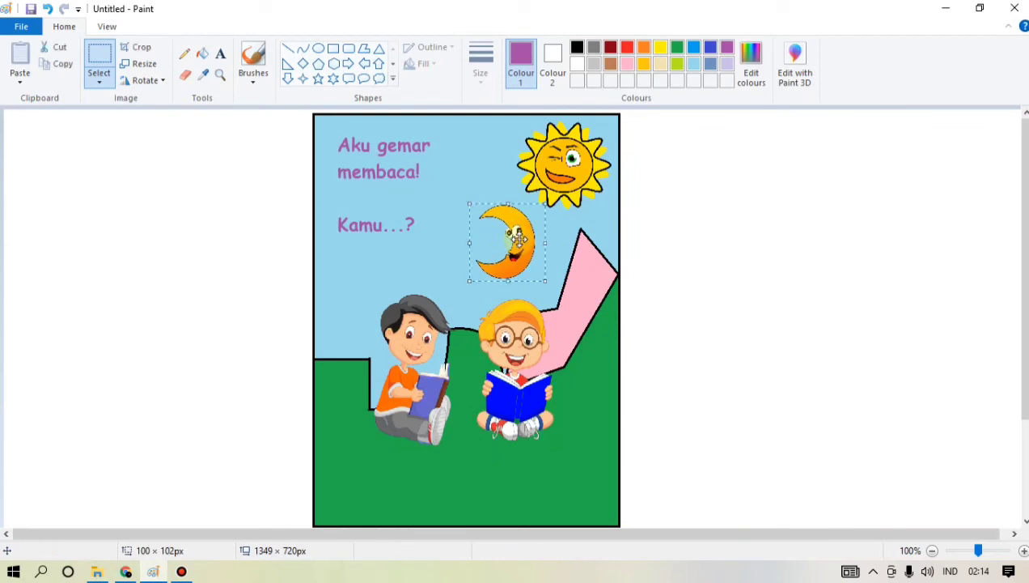
pyautogui.click(712, 320)
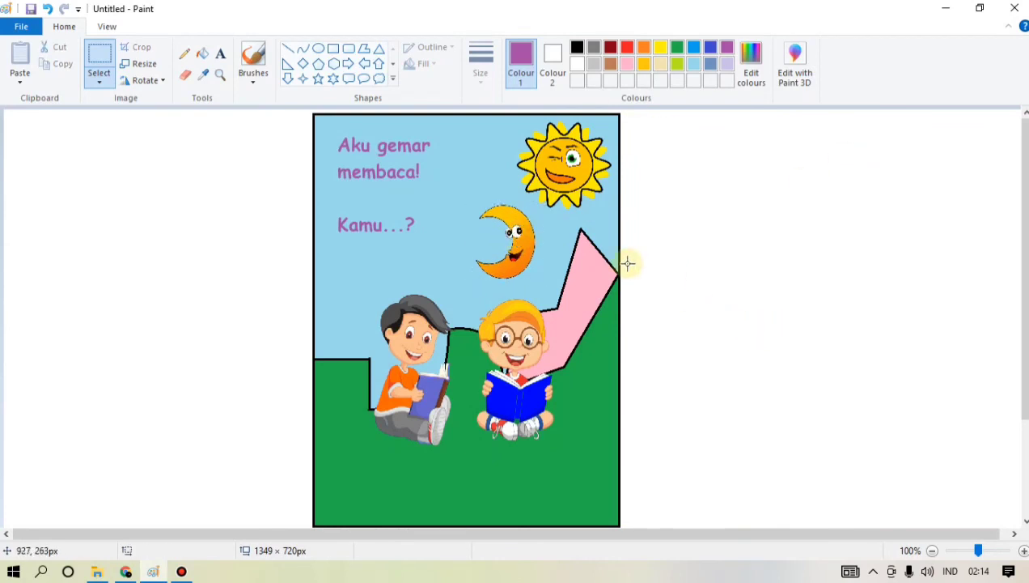
# Insert the "bintang" picture from the Downloads folder into the drawing
pyautogui.click(22, 85)
pyautogui.click(48, 114)
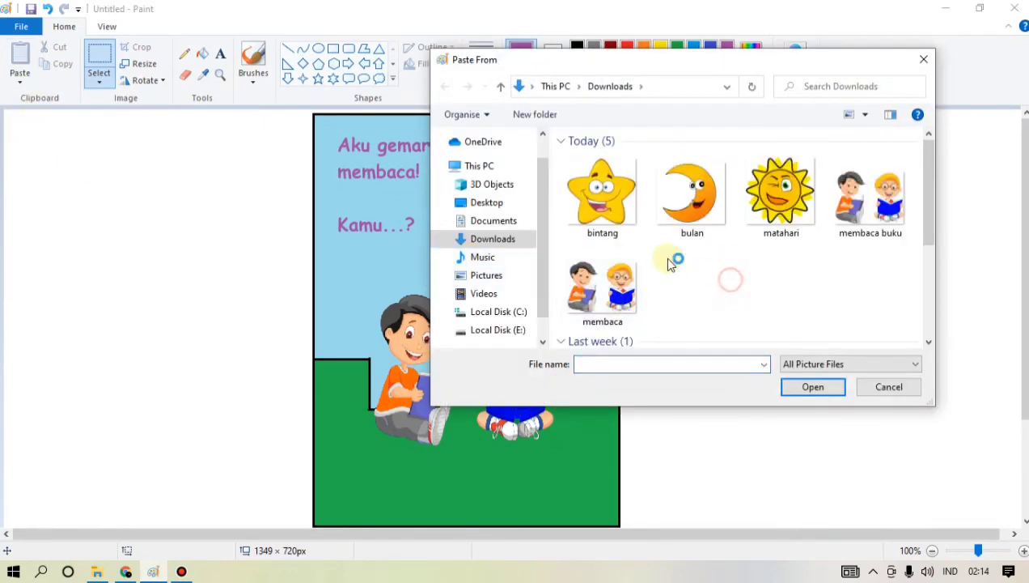
pyautogui.click(599, 202)
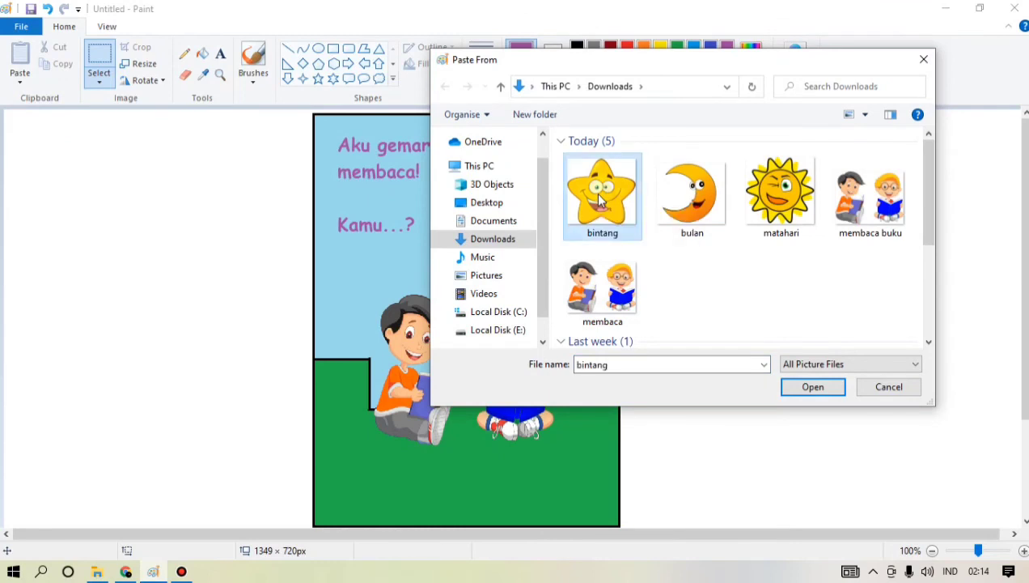
pyautogui.click(813, 387)
# Shrink the star to about 77 × 69 px, place it in the sky below the text "Kamu...?" and deselect it
pyautogui.moveTo(89, 149); pyautogui.dragTo(404, 225)
pyautogui.moveTo(321, 188); pyautogui.dragTo(436, 235)
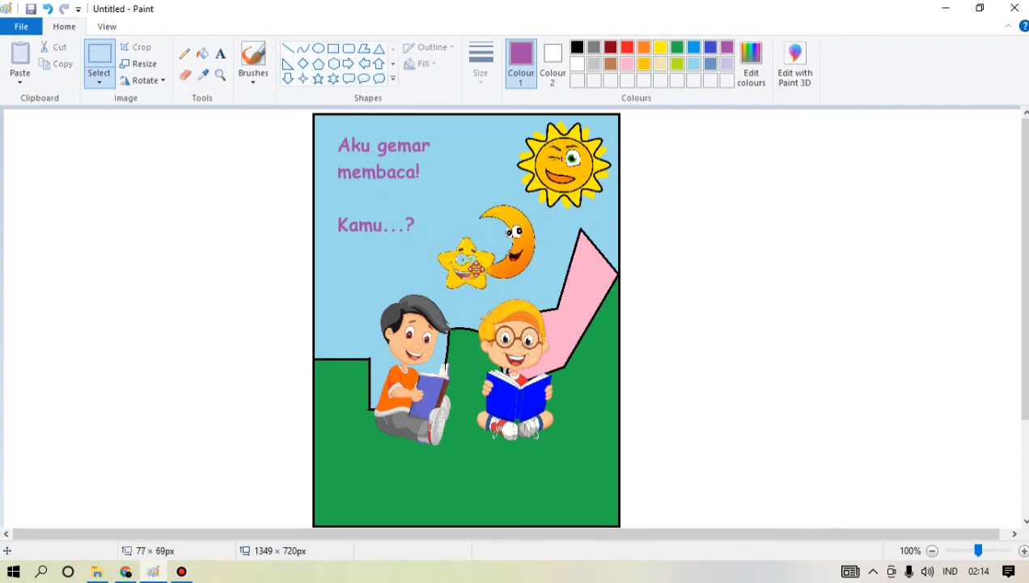
pyautogui.moveTo(479, 266); pyautogui.dragTo(369, 280)
pyautogui.click(707, 273)
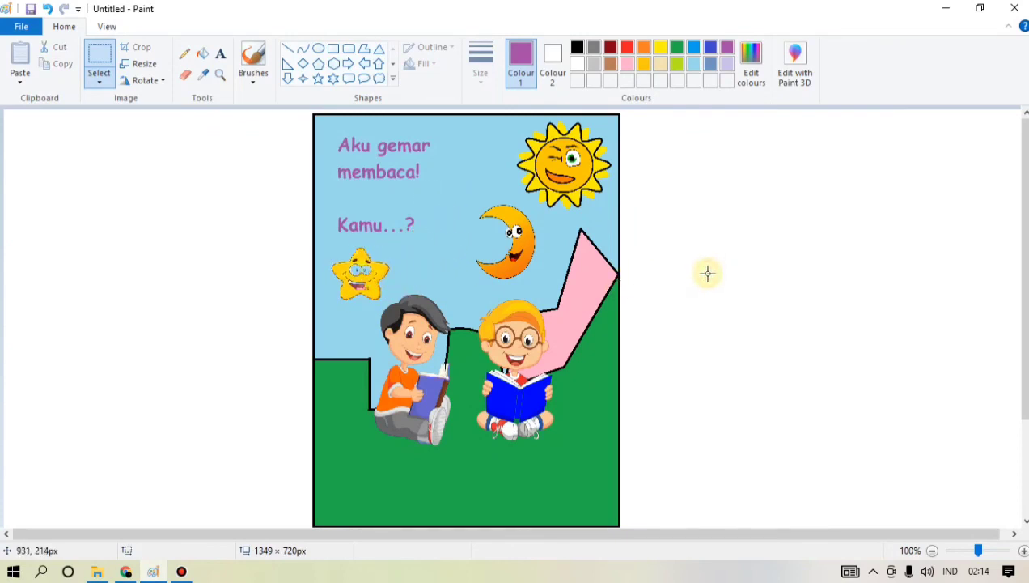